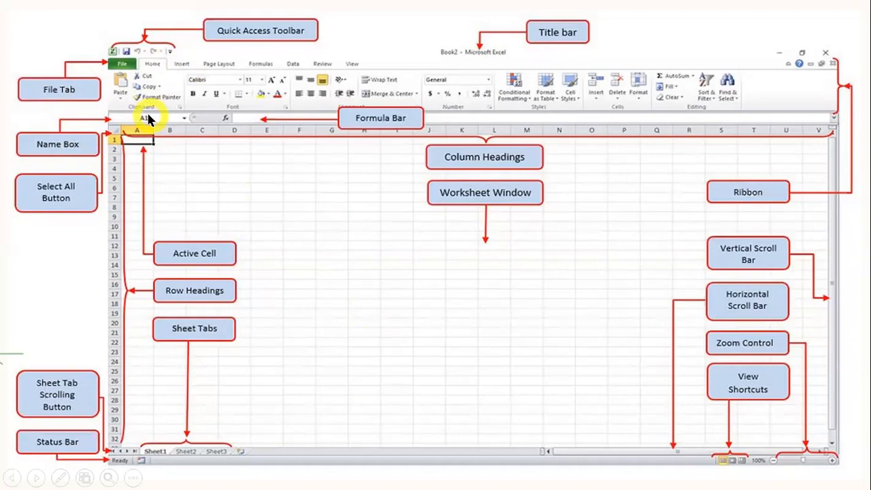
End the day-1-excel.pptx slide show and minimize the presentation window to show the desktop.
click(341, 291)
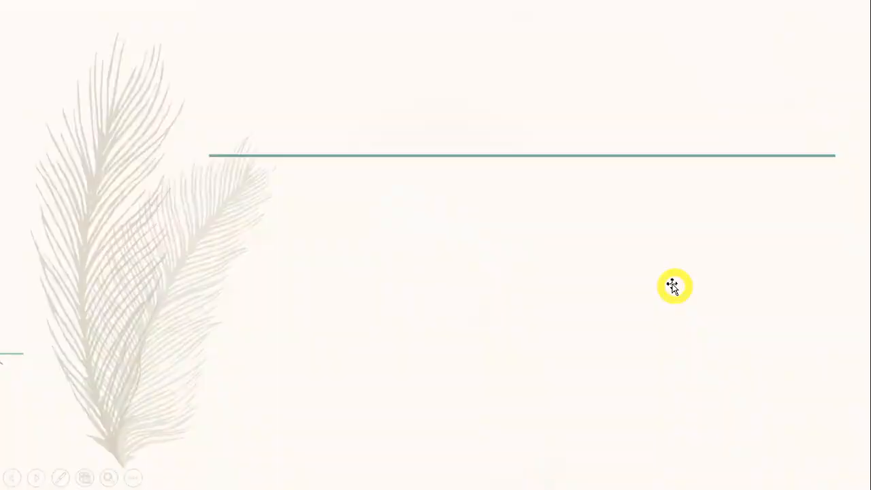
key(Escape)
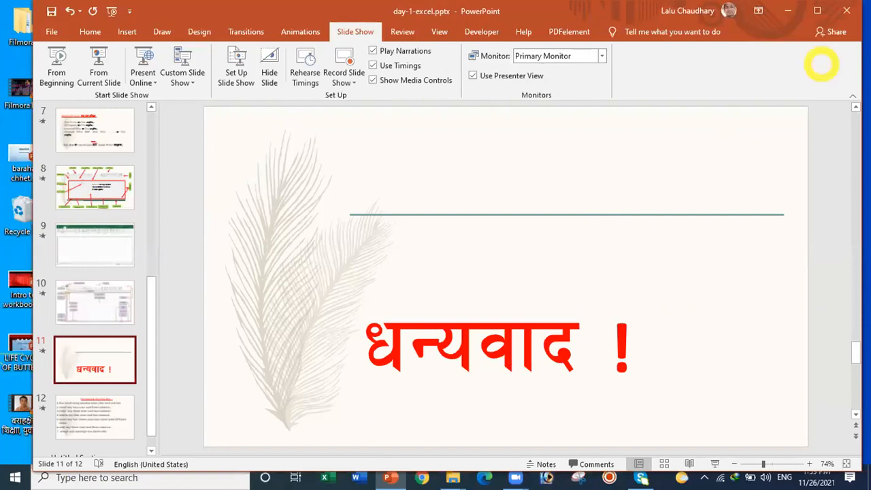
click(790, 12)
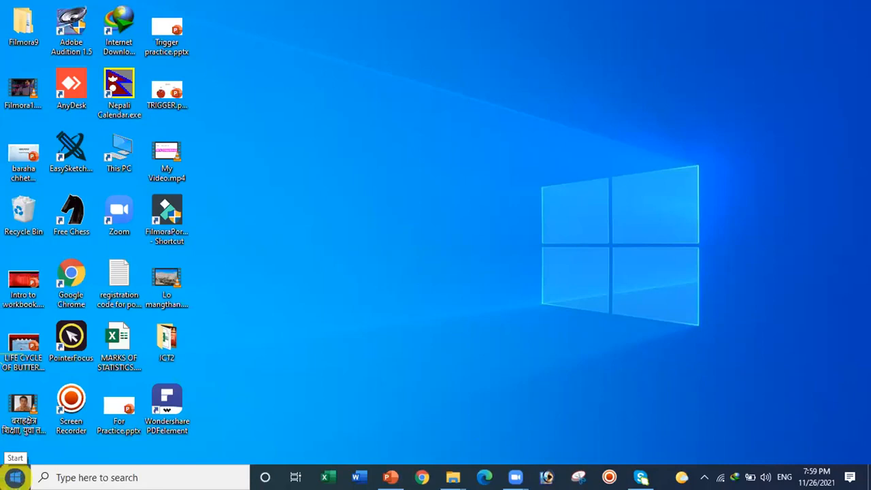
Look through the Start app list, expanding the Microsoft Office folder to view its programs.
click(15, 477)
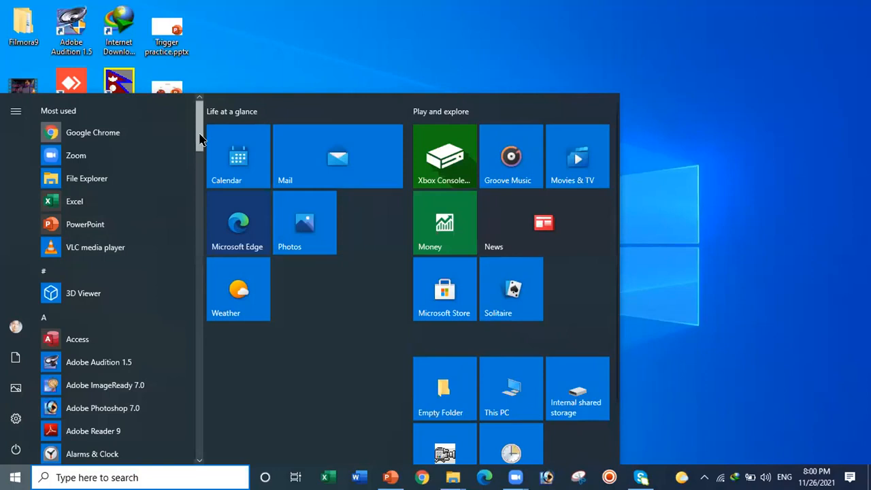
drag(199, 118, 196, 264)
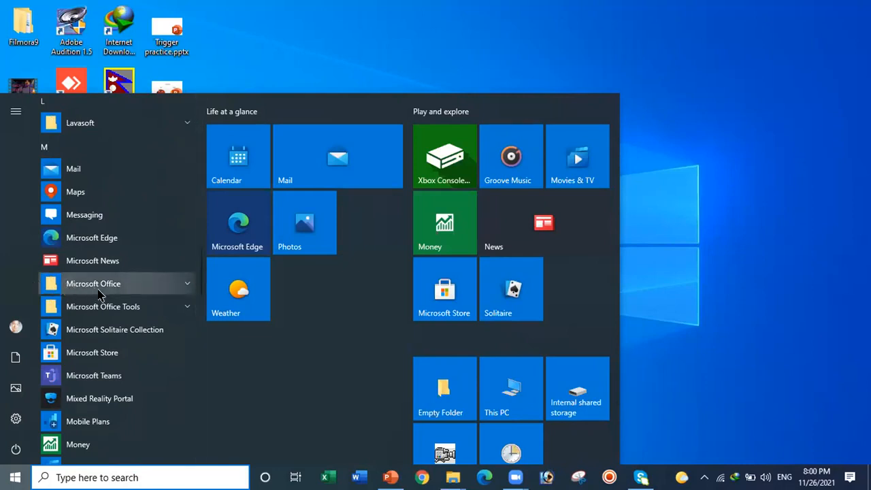
click(184, 286)
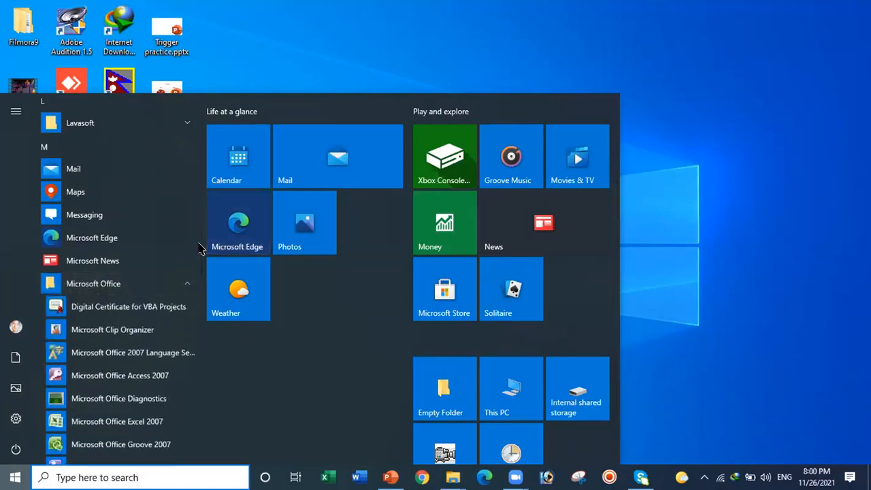
scroll(199, 249, down, 2)
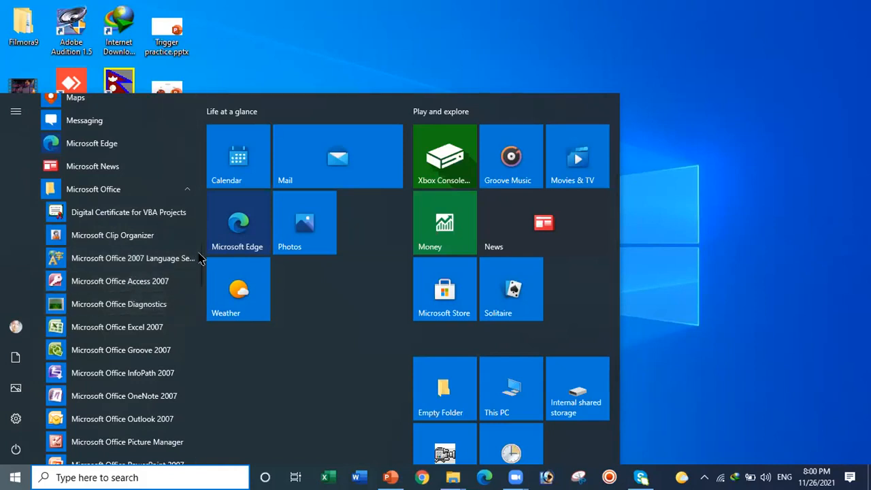
drag(198, 252, 200, 119)
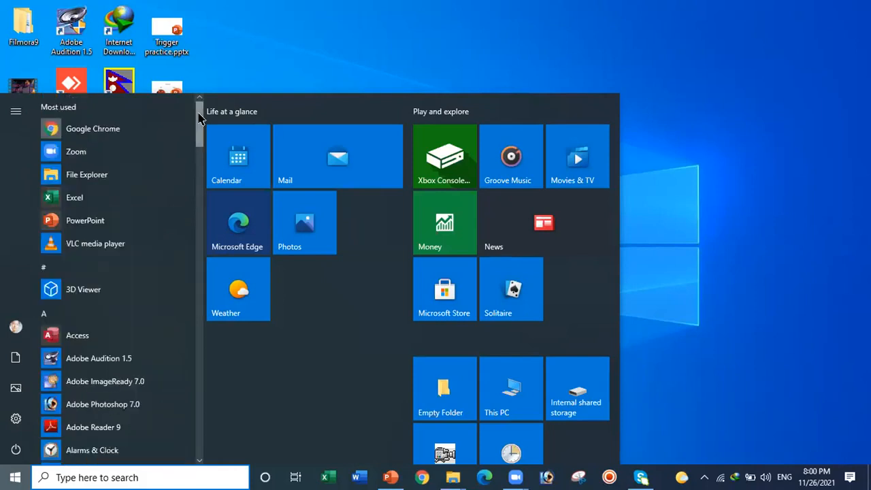
click(641, 134)
Launch Excel through a Windows search for EXCEL, dismissing the startup alerts, and close it again.
click(117, 476)
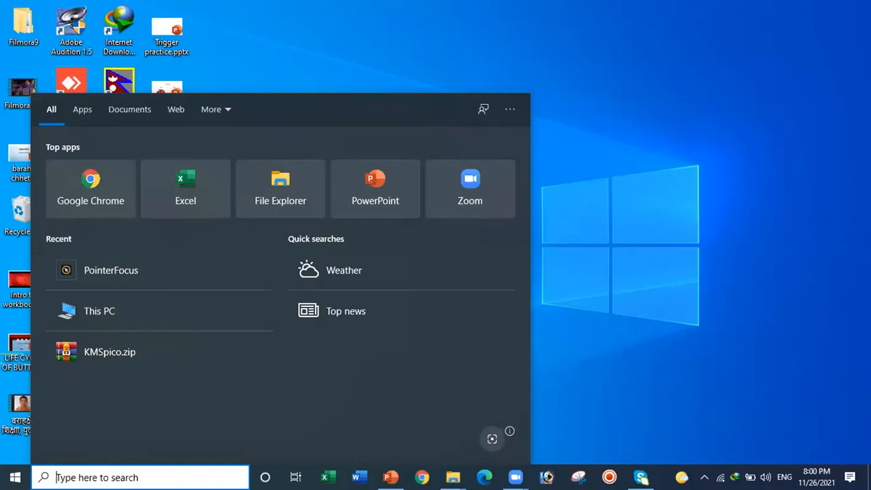
text(EX)
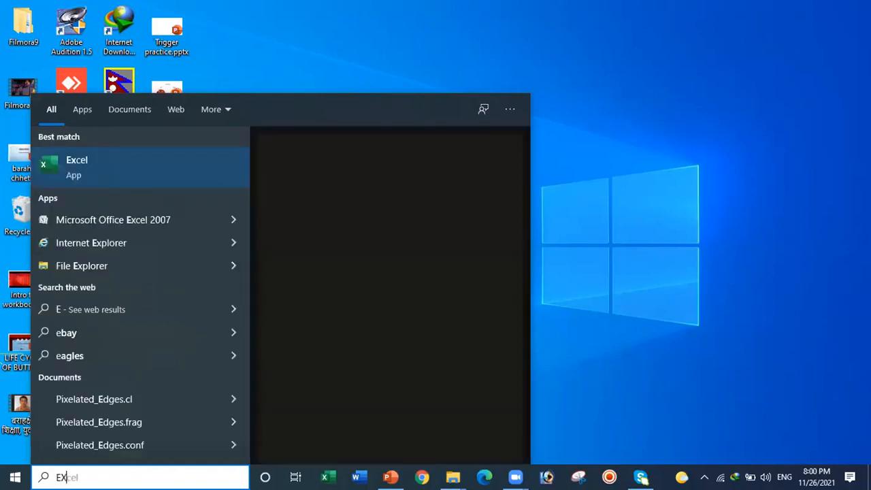
text(CEL)
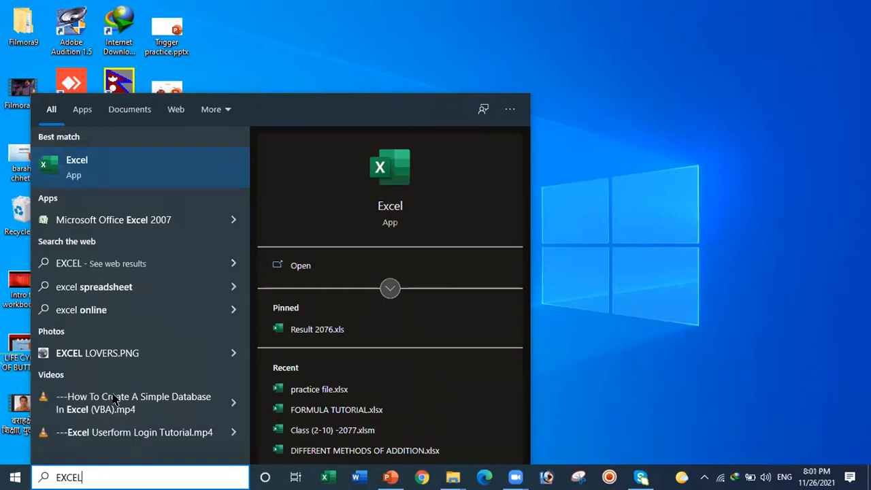
click(122, 160)
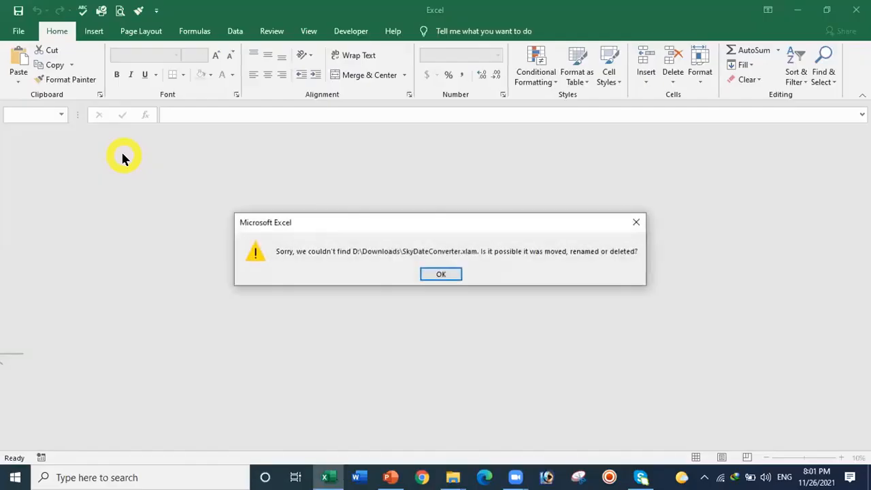
click(429, 276)
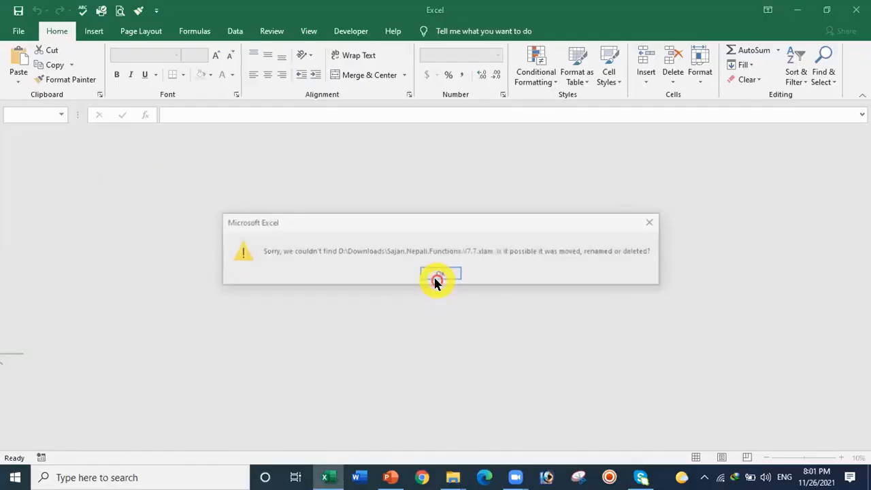
click(440, 276)
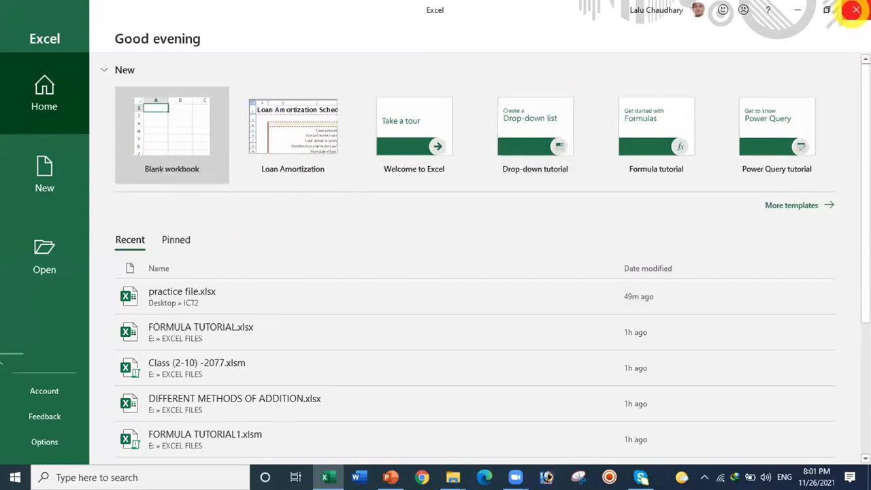
click(856, 10)
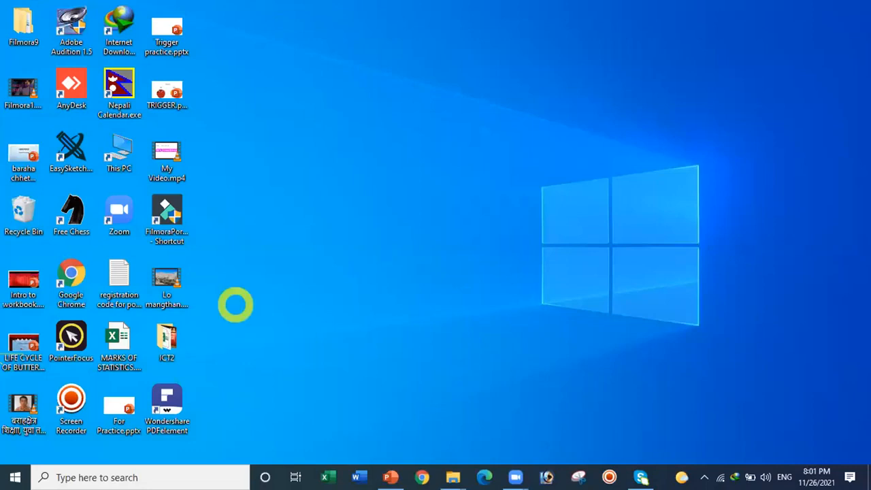
Launch Excel from its taskbar shortcut, dismissing the startup alerts, and close it again.
mouse_move(525, 477)
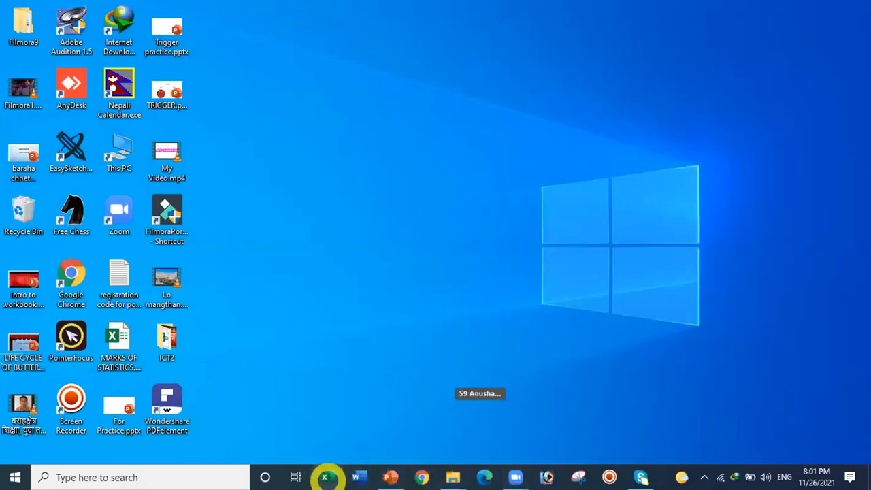
mouse_move(391, 477)
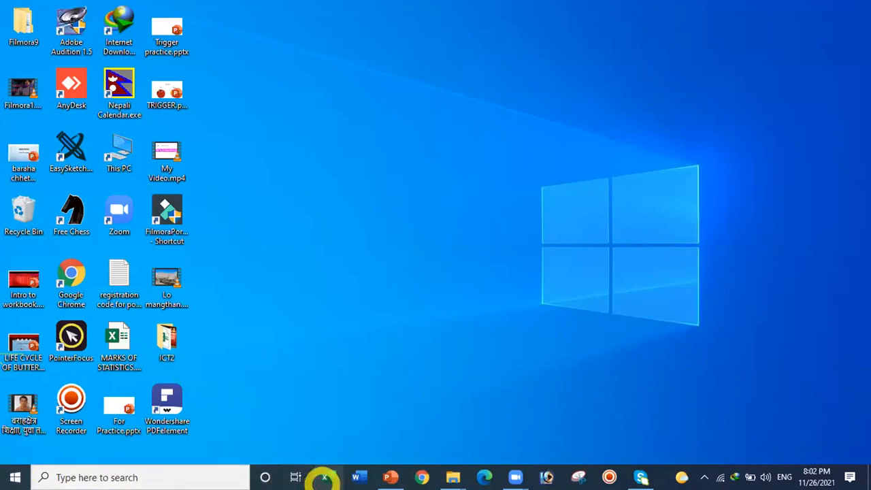
click(324, 478)
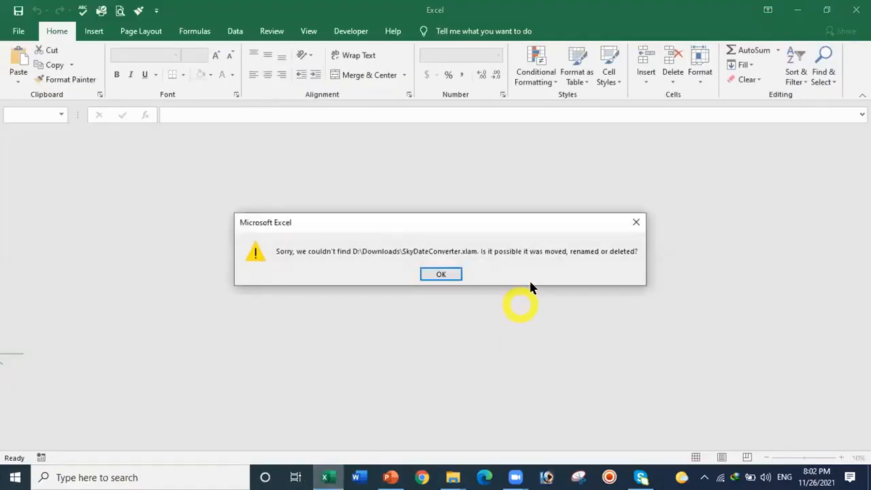
click(636, 222)
click(653, 222)
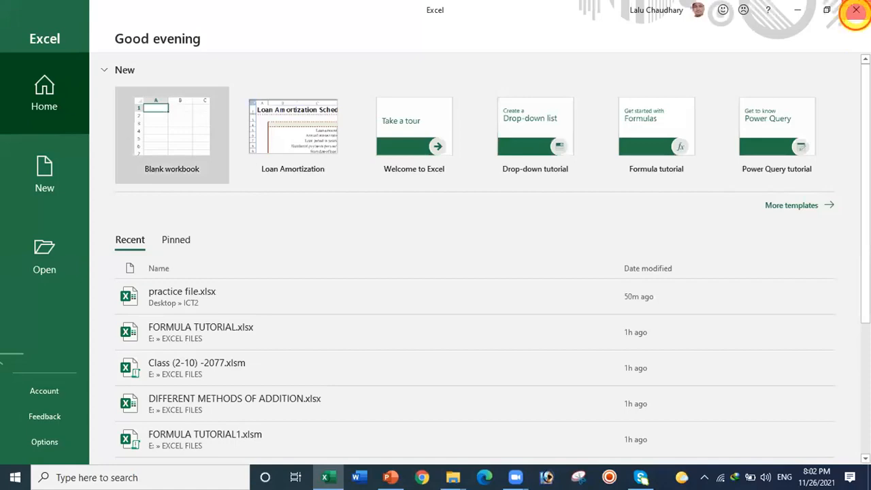
click(854, 10)
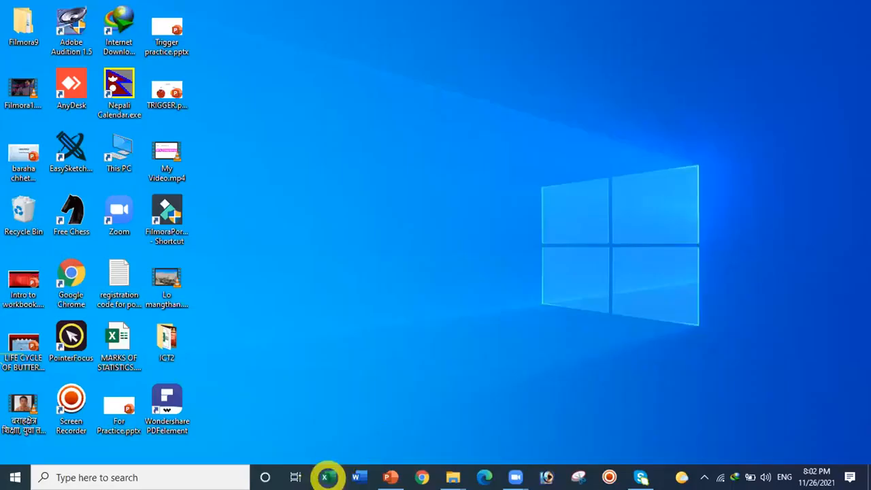
Unpin Excel from the taskbar.
click(329, 477)
right_click(328, 478)
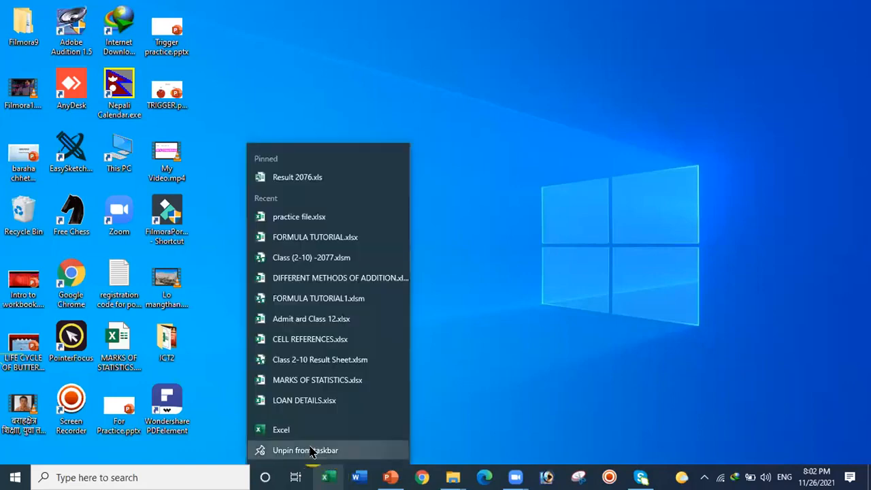
click(310, 451)
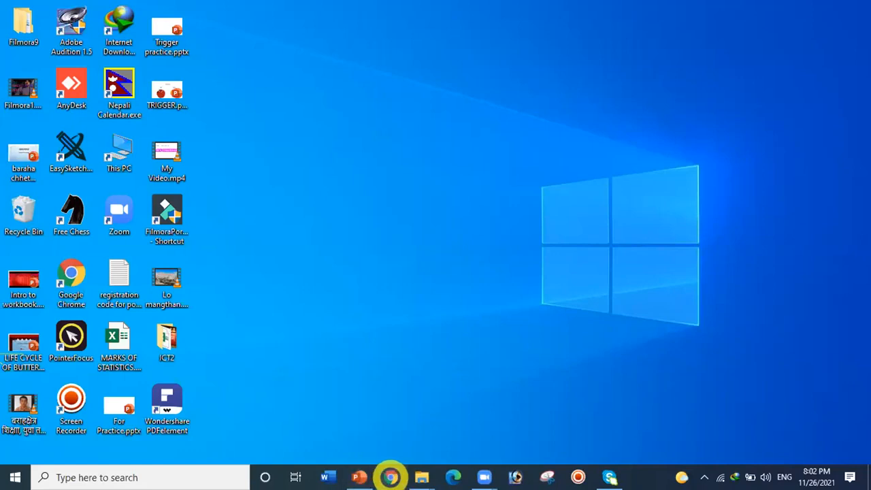
View the pinning options for Excel in the Start app list and return to the desktop.
mouse_move(483, 479)
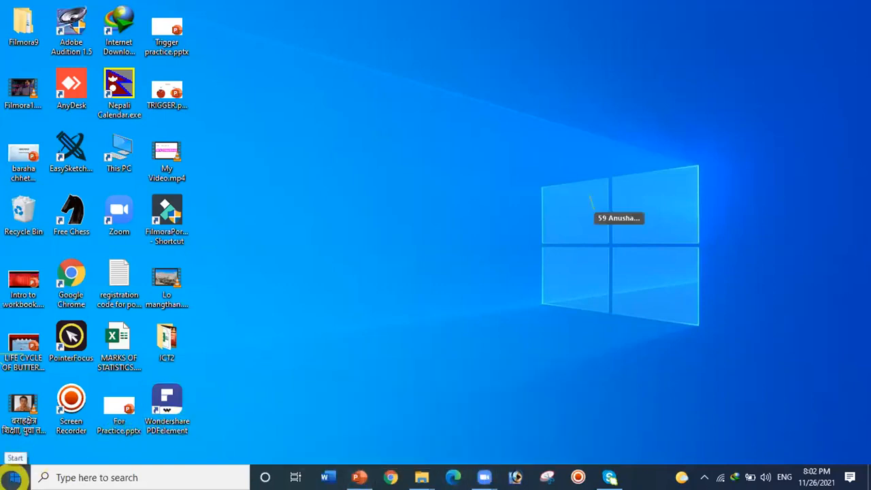
click(14, 479)
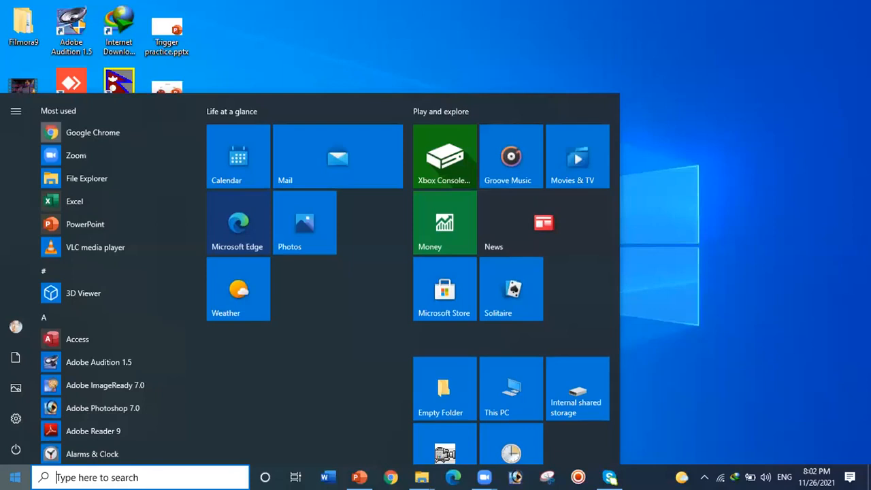
right_click(75, 204)
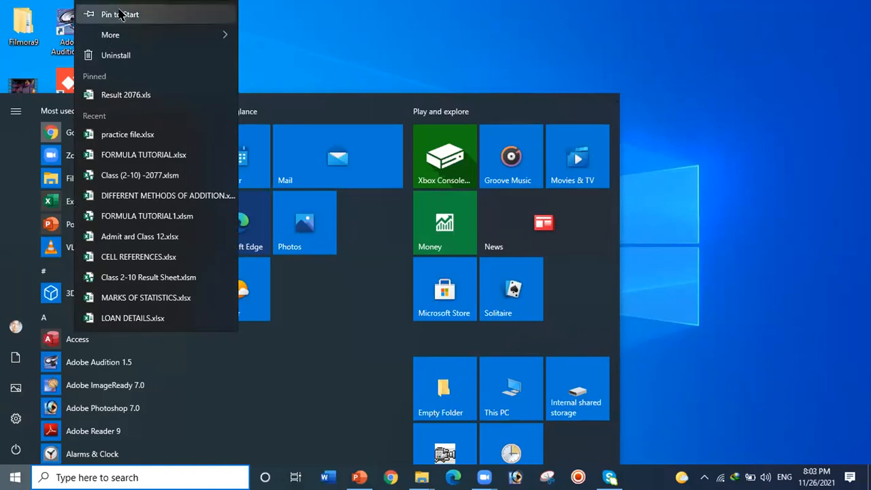
click(714, 134)
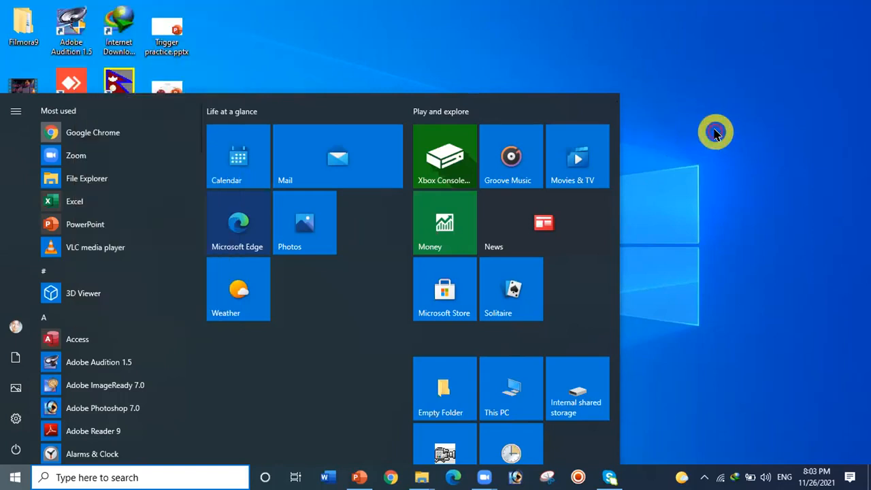
click(715, 134)
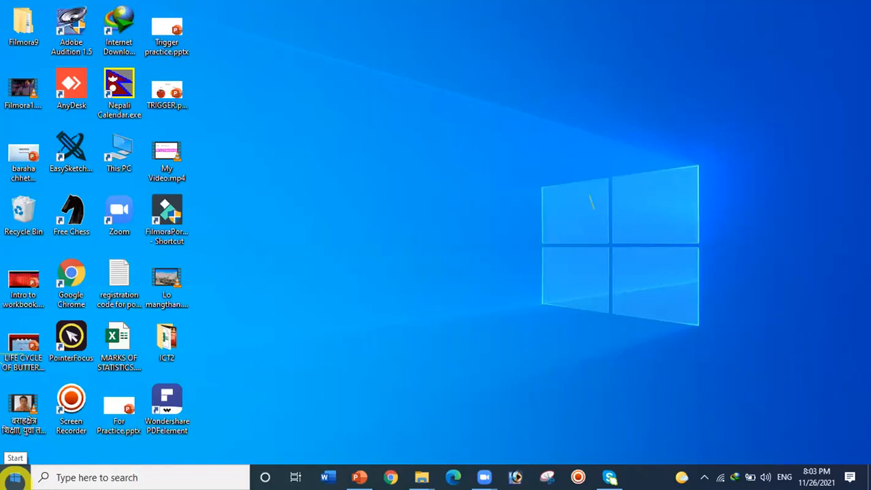
Launch Excel from the Most used apps in Start, dismissing the startup alerts, and close it again.
click(15, 478)
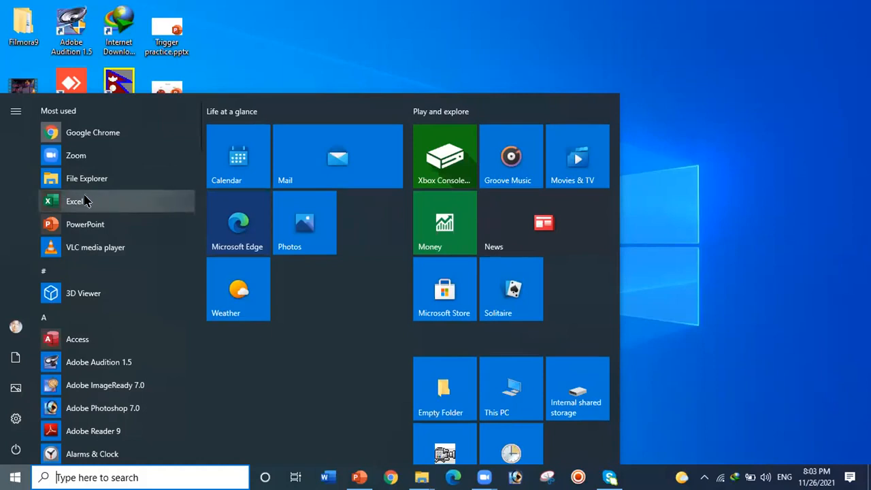
click(45, 201)
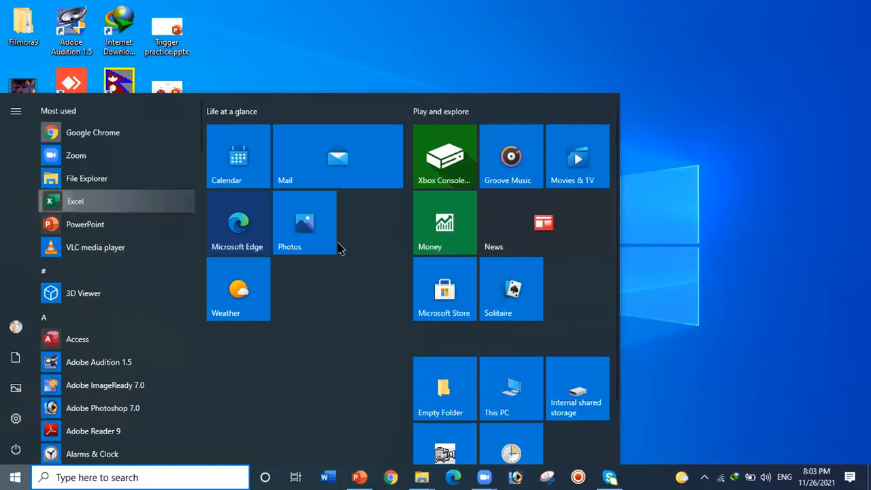
click(693, 405)
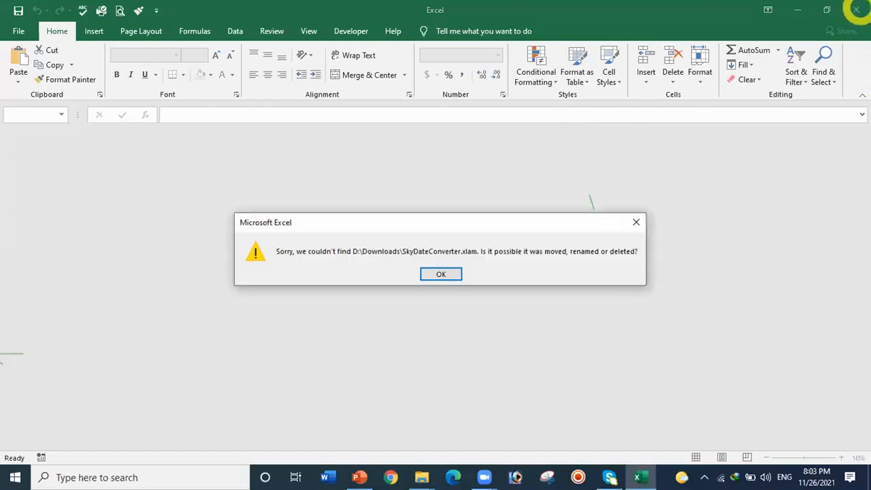
click(630, 227)
click(652, 219)
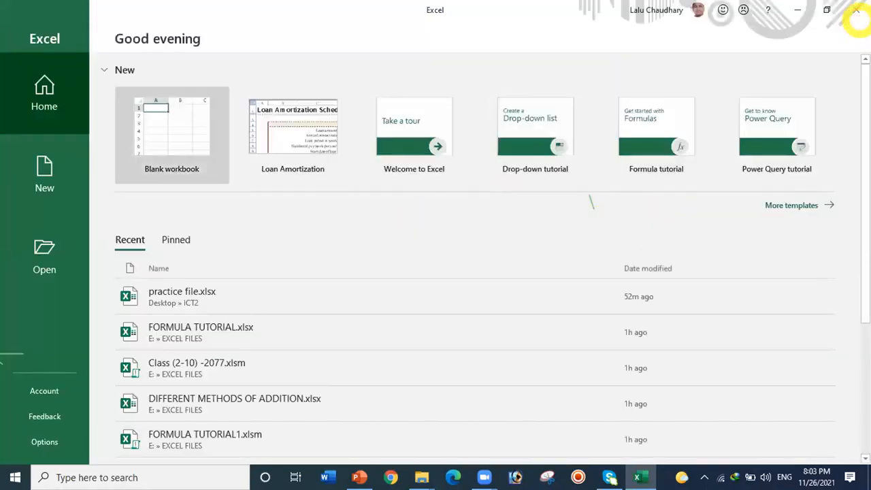
click(857, 10)
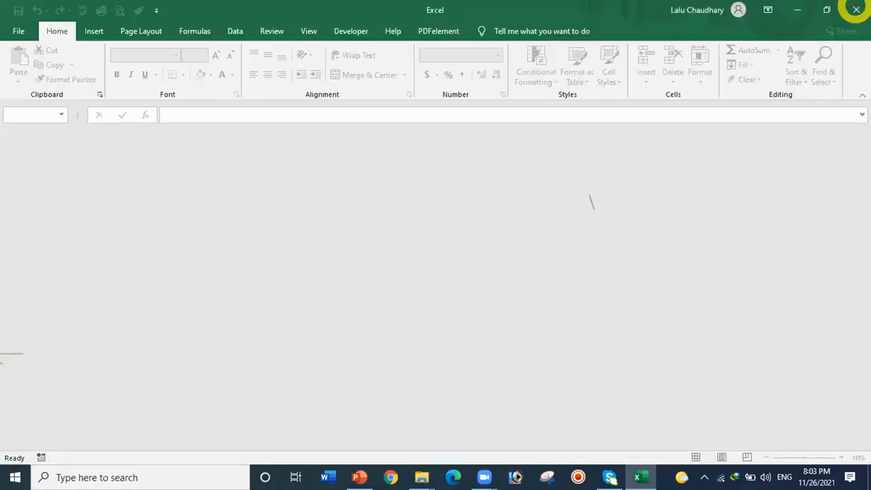
click(856, 9)
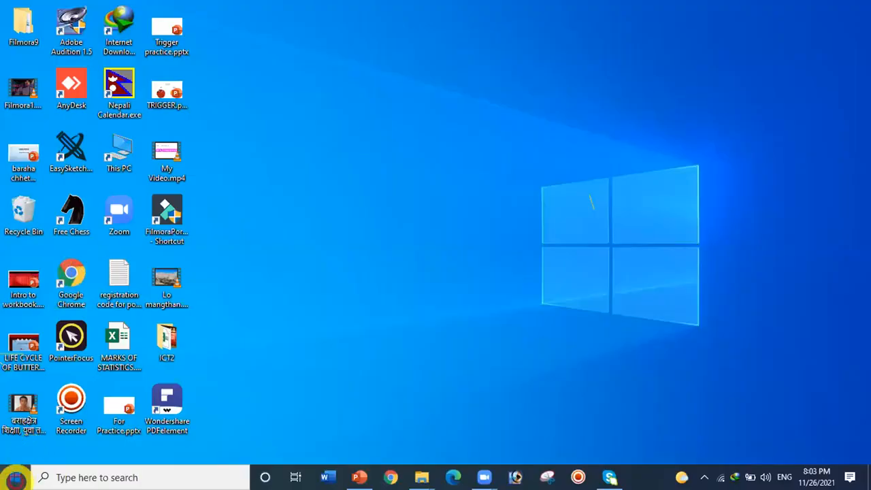
Pin Excel to Start from its entry among the Most used apps and return to the desktop.
click(15, 478)
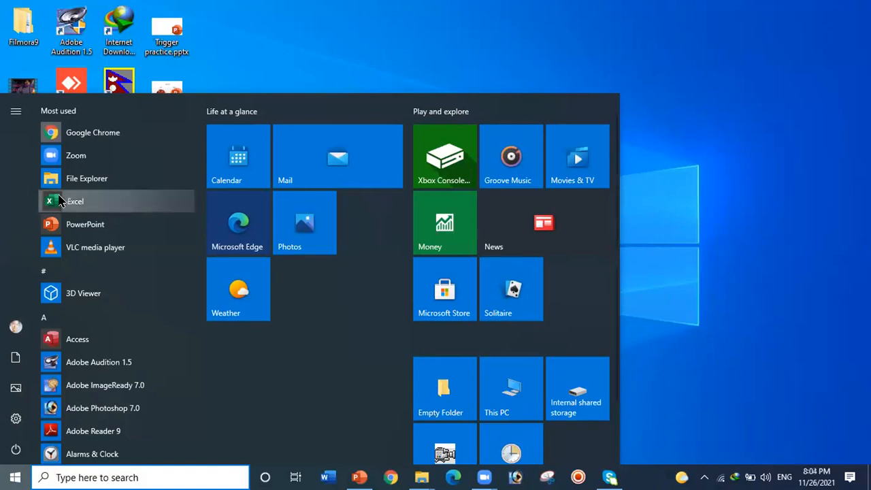
right_click(60, 199)
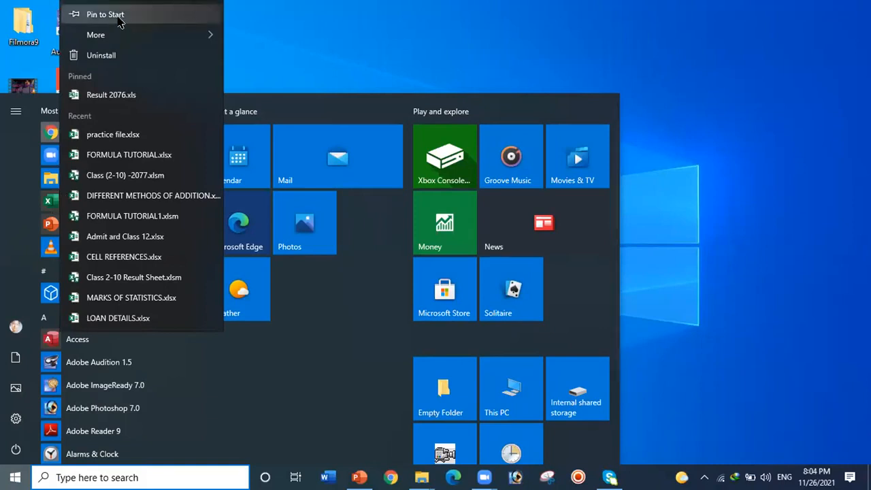
click(118, 22)
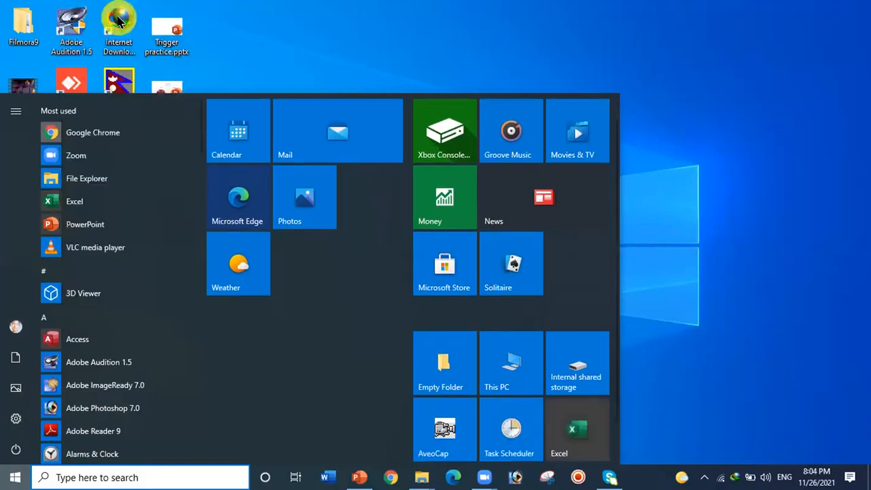
click(734, 167)
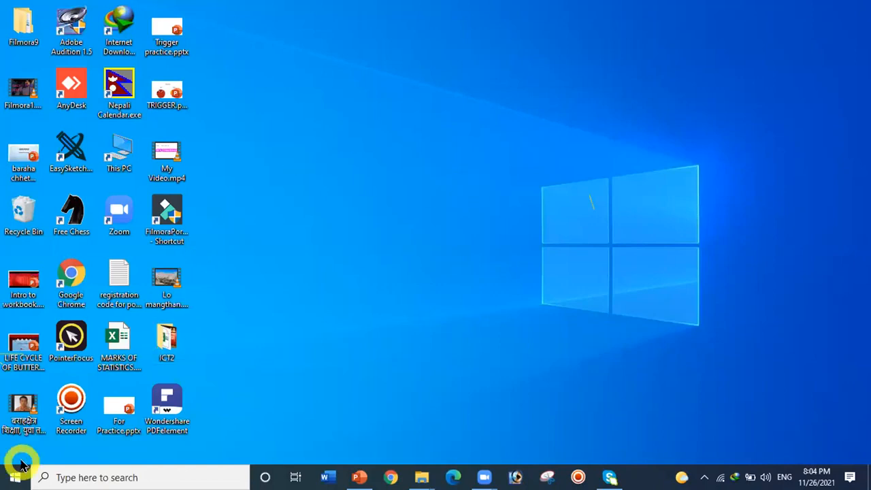
click(126, 346)
drag(126, 343, 327, 478)
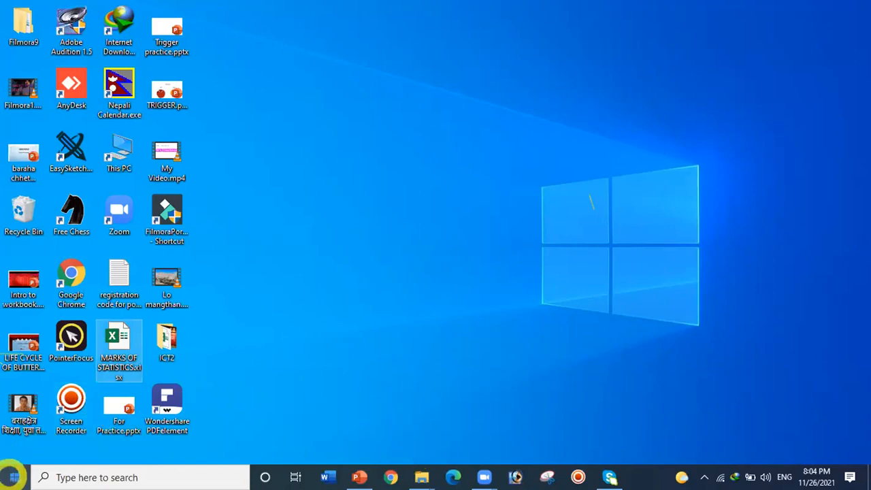
Launch Excel from the Most used apps in Start, dismissing the startup alerts, and create a blank workbook.
click(10, 462)
click(14, 475)
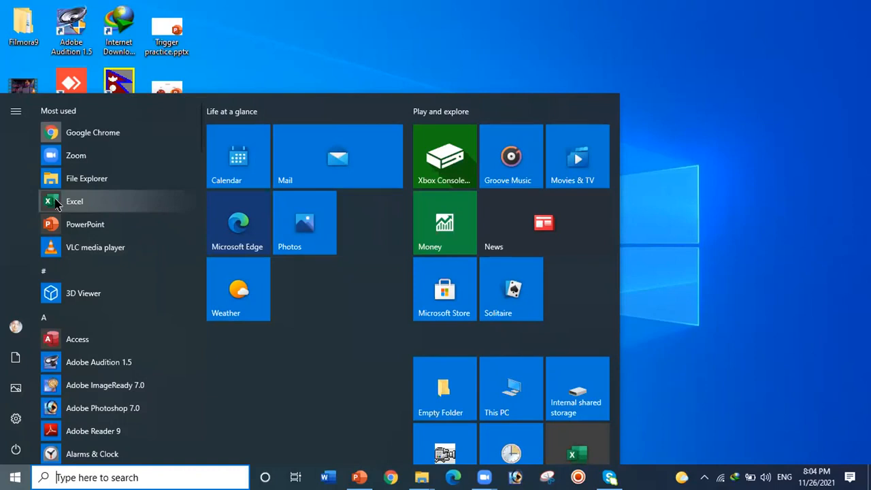
click(56, 203)
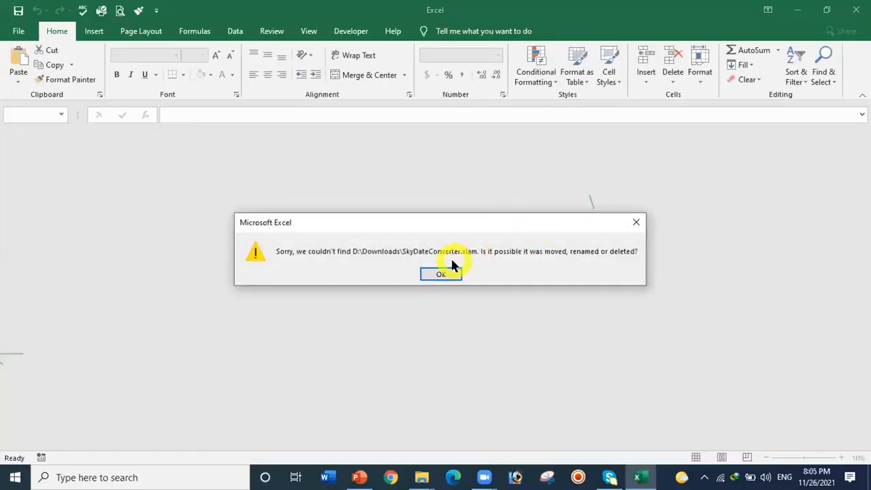
click(444, 275)
click(444, 275)
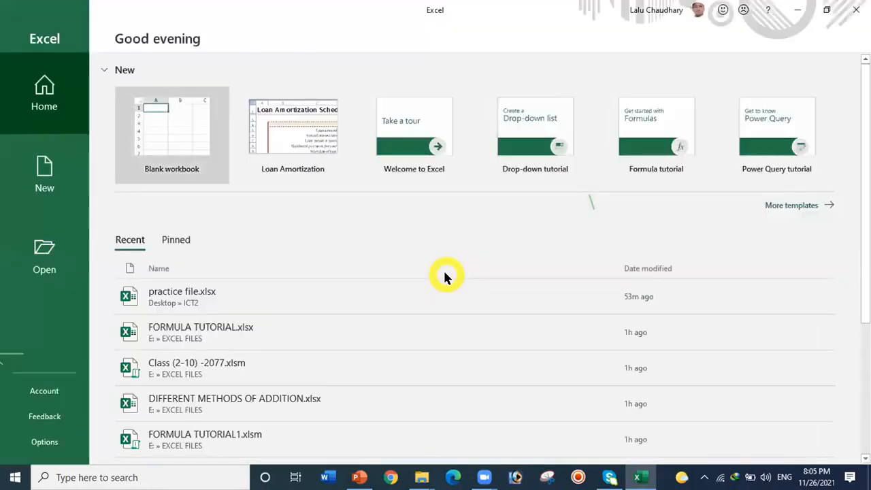
click(164, 129)
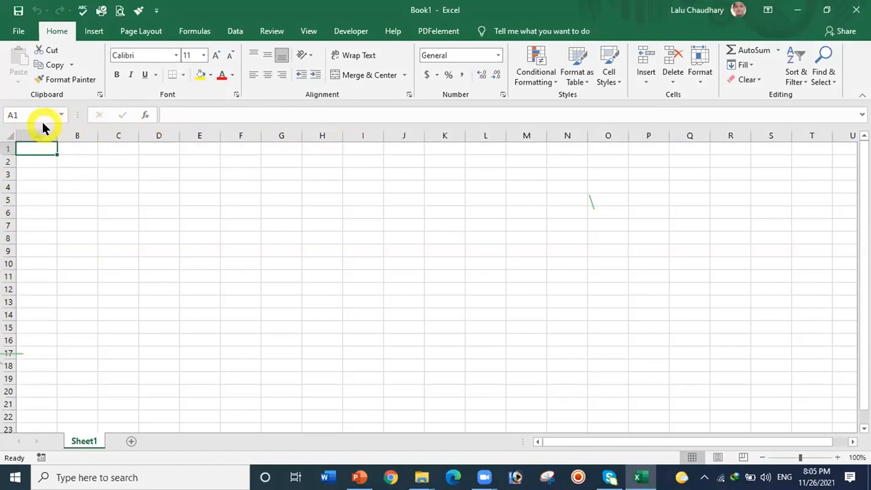
Select the cell range A1:A20 and, in its place, the range B2:B49 on Sheet1.
drag(39, 148, 37, 388)
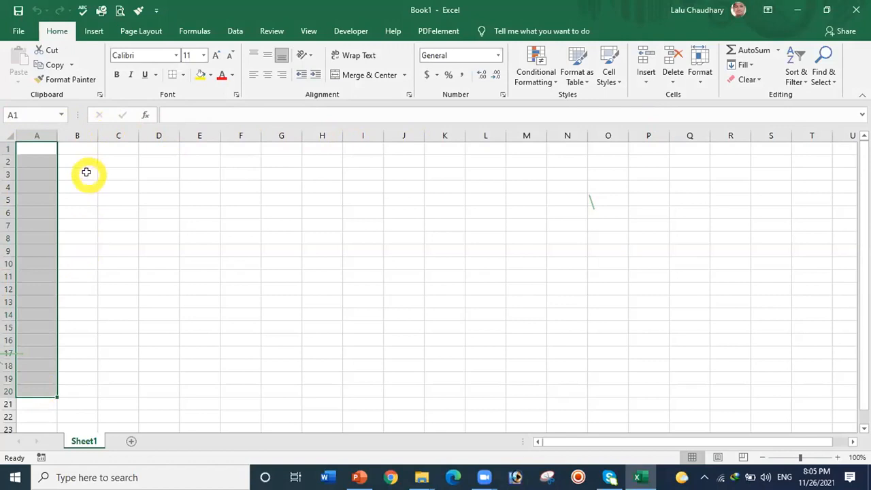
drag(79, 156, 82, 405)
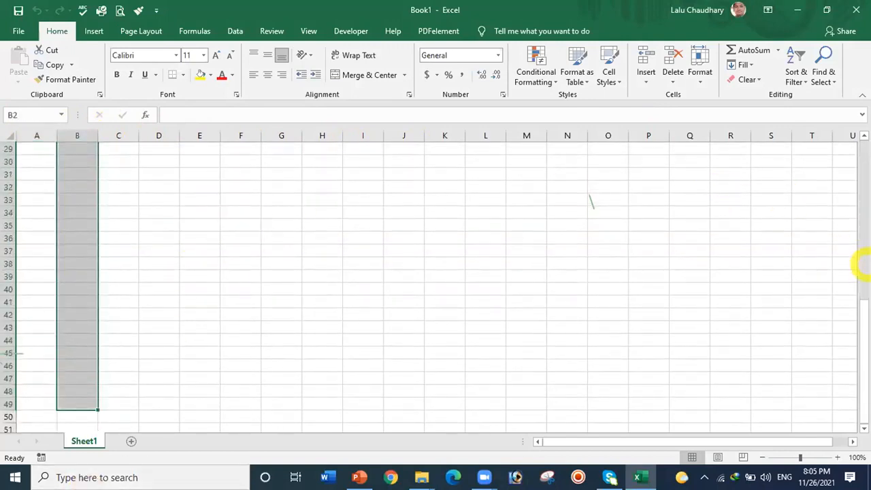
drag(862, 317, 856, 137)
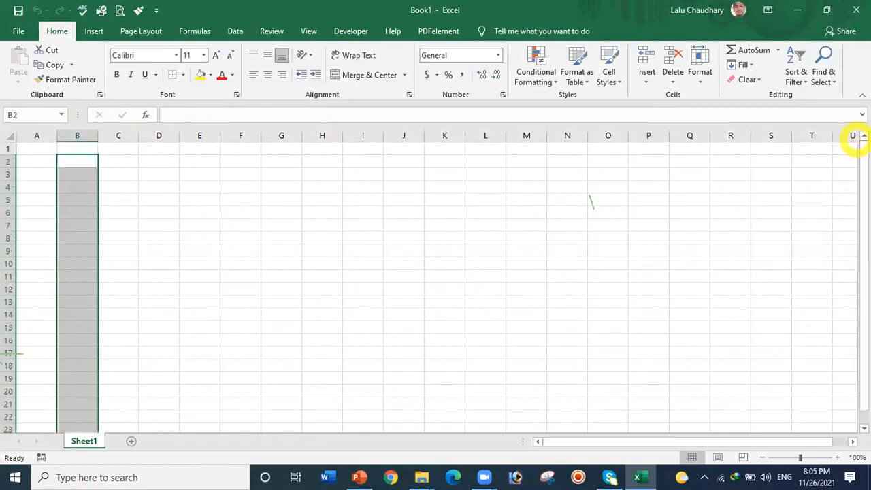
Select entire rows 5, 1, 2 and 3 one after another to demonstrate the rows.
click(9, 199)
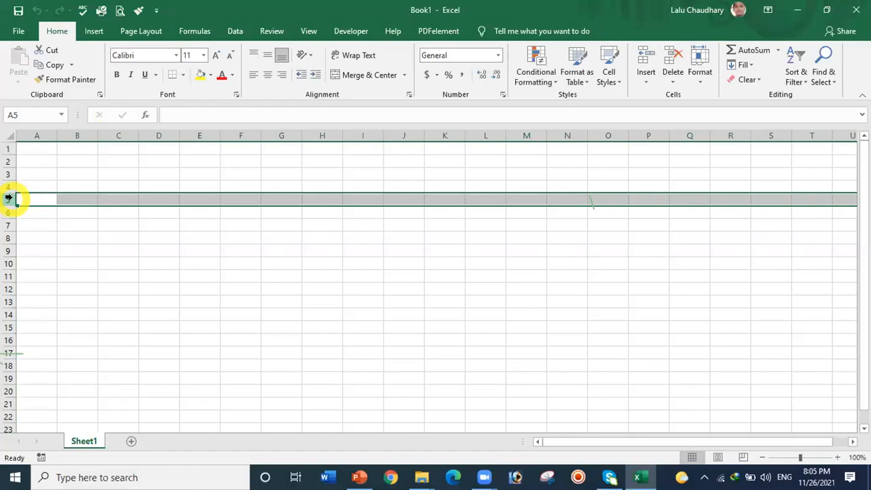
click(9, 148)
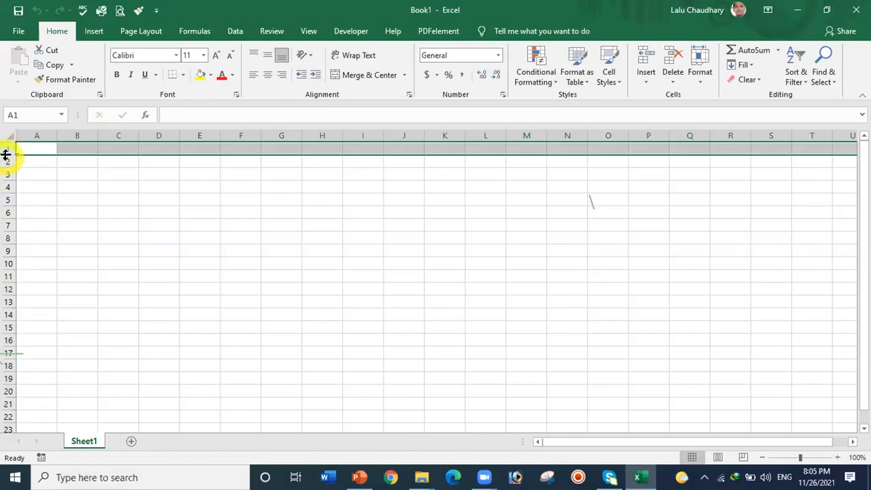
click(8, 159)
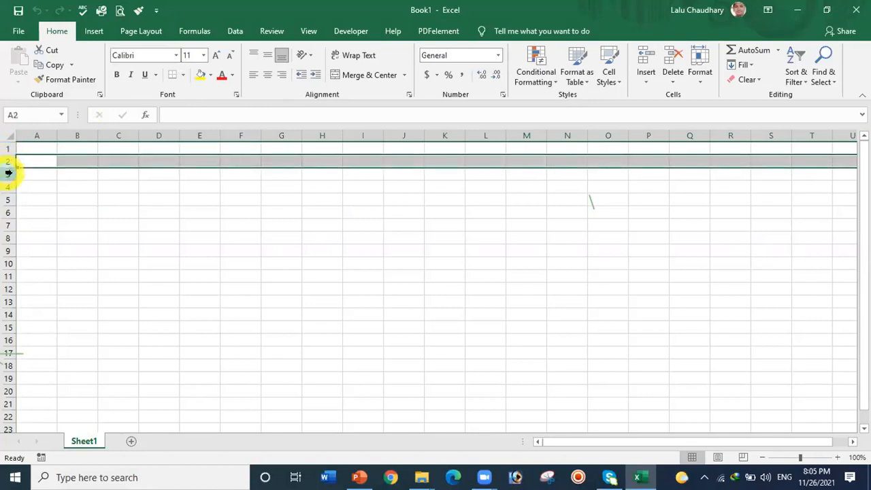
click(8, 174)
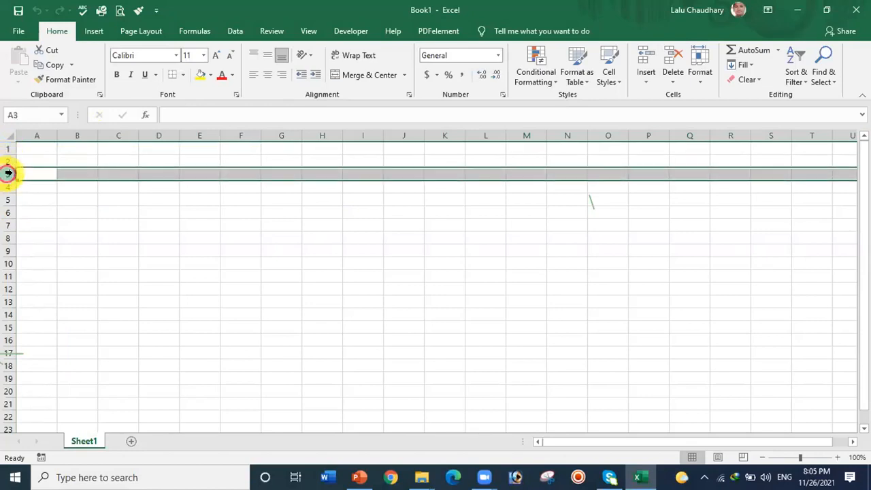
Select entire columns A, B, K and M one after another to demonstrate the columns.
click(40, 131)
click(73, 134)
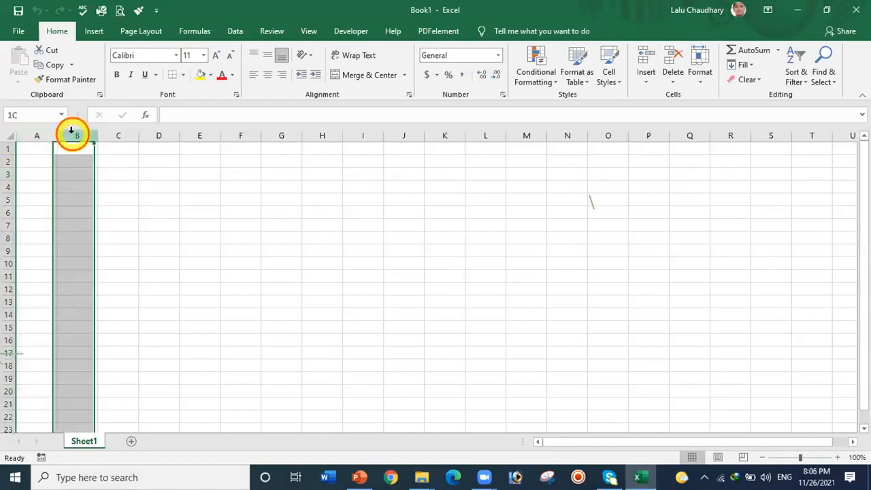
click(441, 128)
click(522, 131)
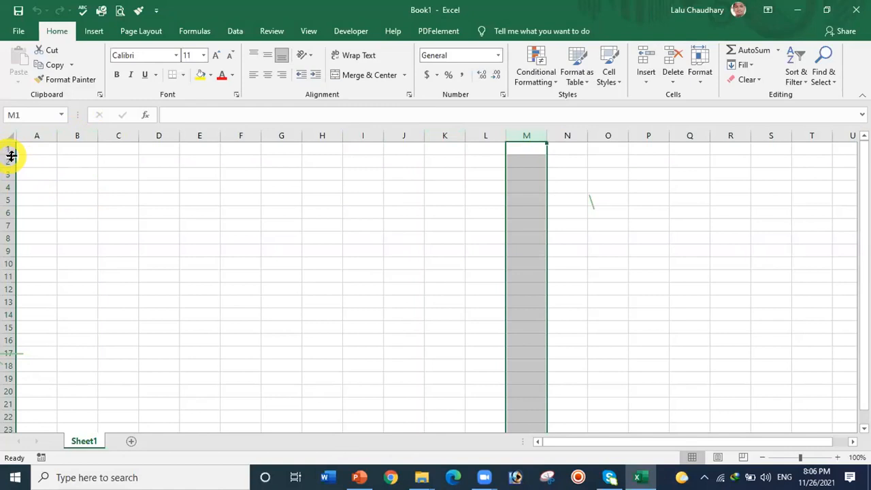
Enter 1048576 in cell C6 and highlight row 6 followed by column E.
click(102, 213)
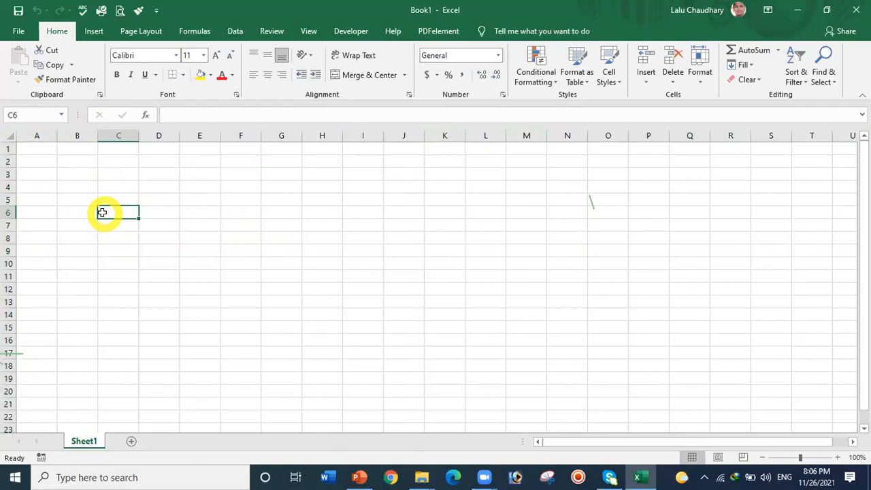
text(1048576)
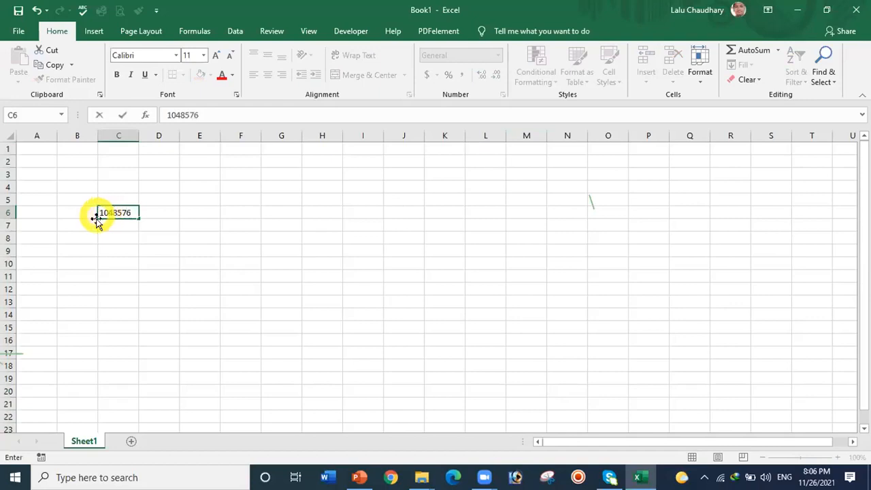
click(8, 212)
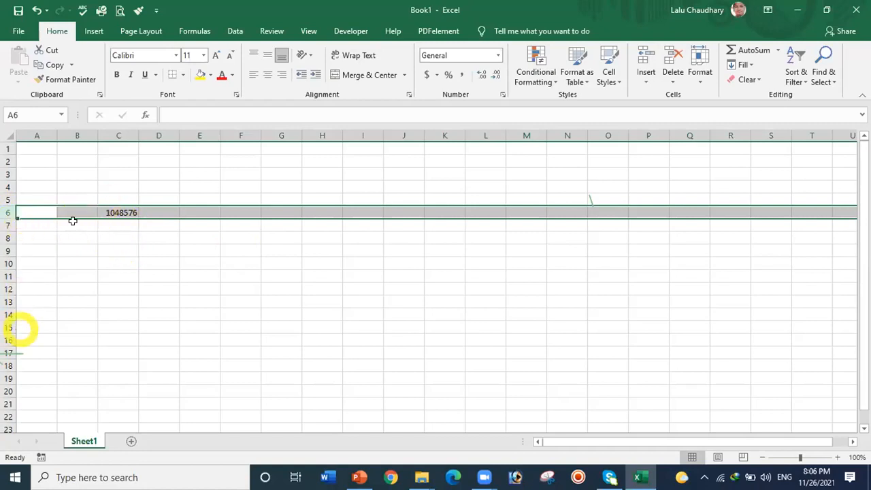
click(195, 132)
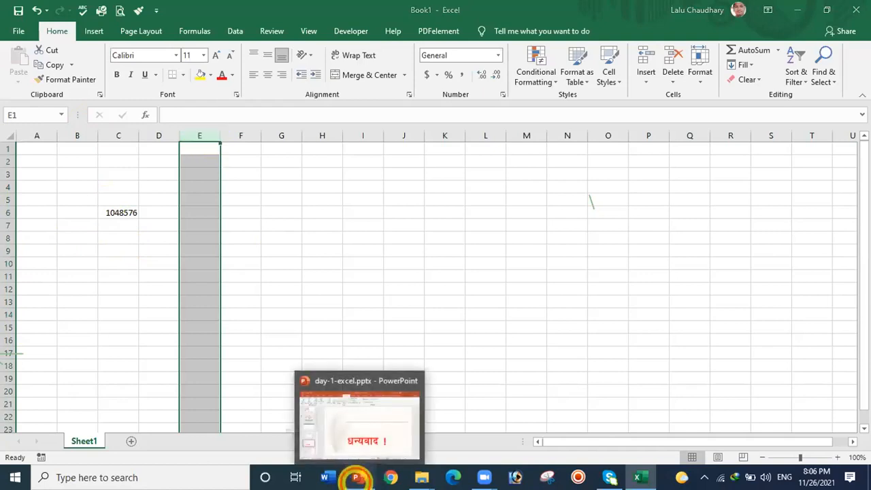
Switch to day-1-excel.pptx in PowerPoint, check slide 8 for the column and row limits, and return to the Excel workbook.
click(355, 478)
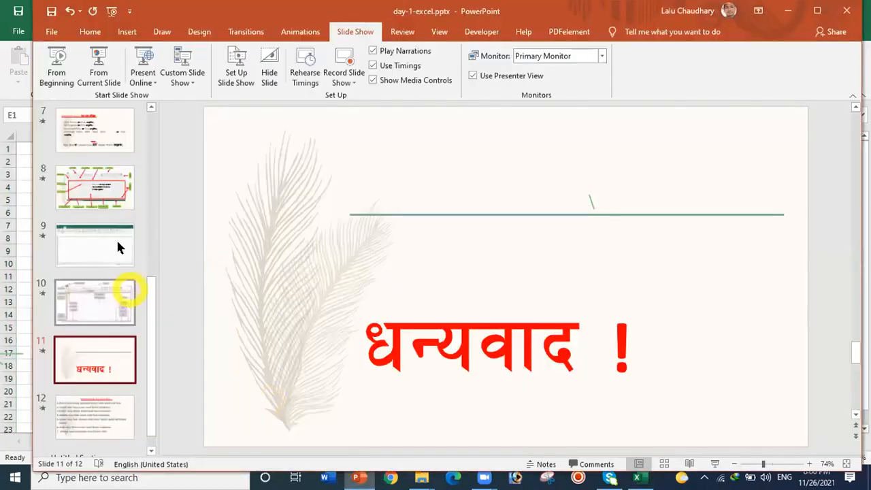
click(104, 193)
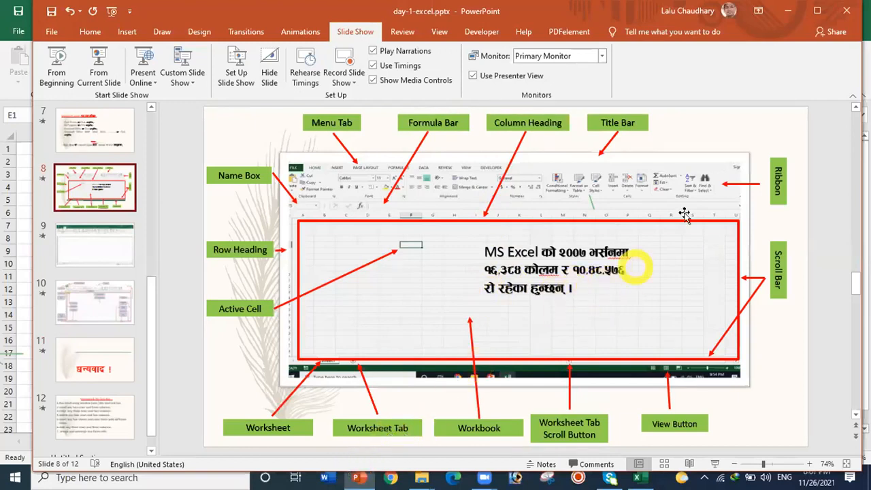
click(792, 15)
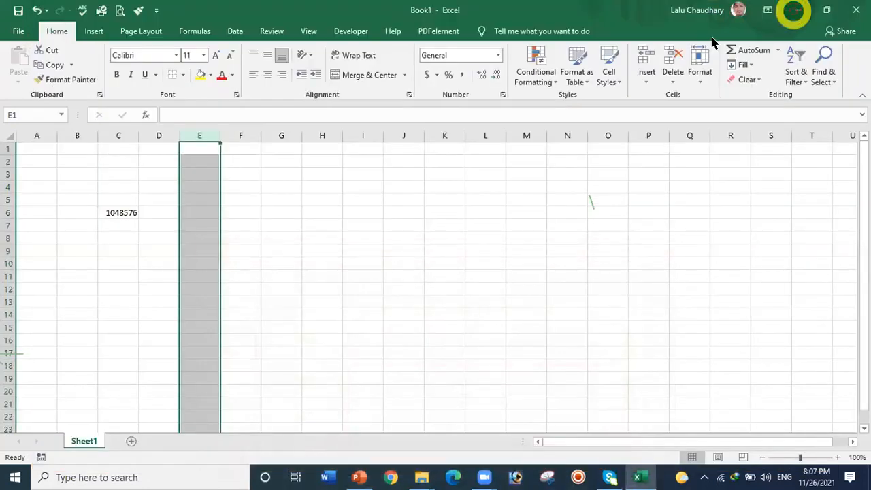
Enter 1684 in cell E3 and select column E.
click(204, 171)
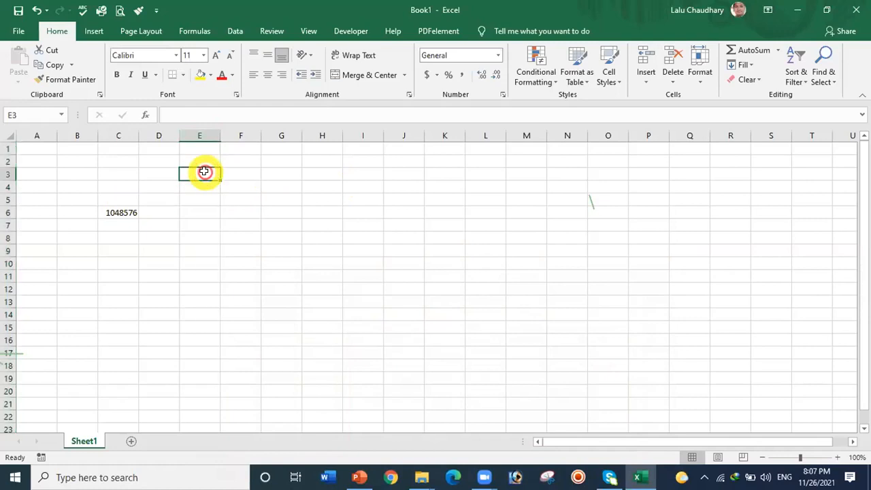
text(1684)
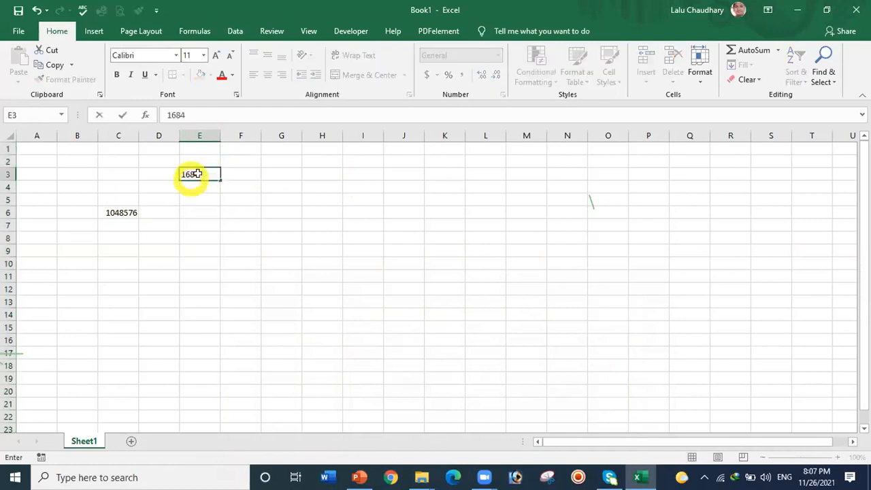
click(204, 130)
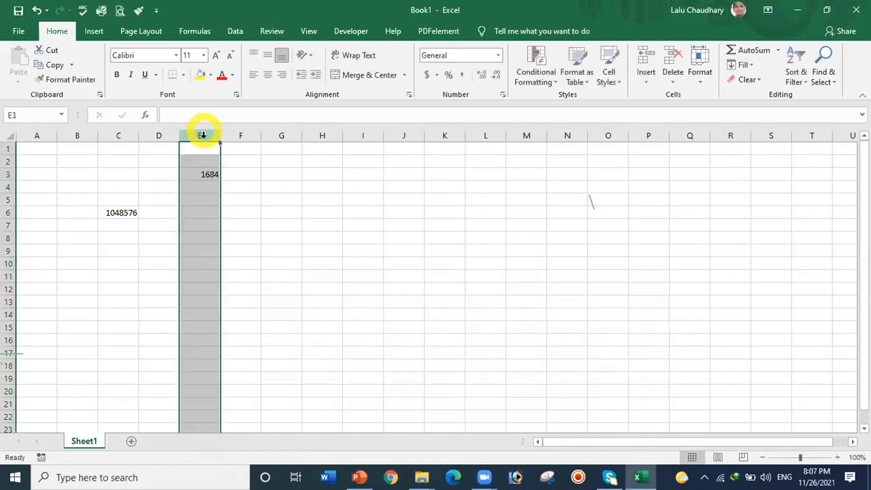
Replace the value in cell E3 with 16384 and select column E.
click(199, 173)
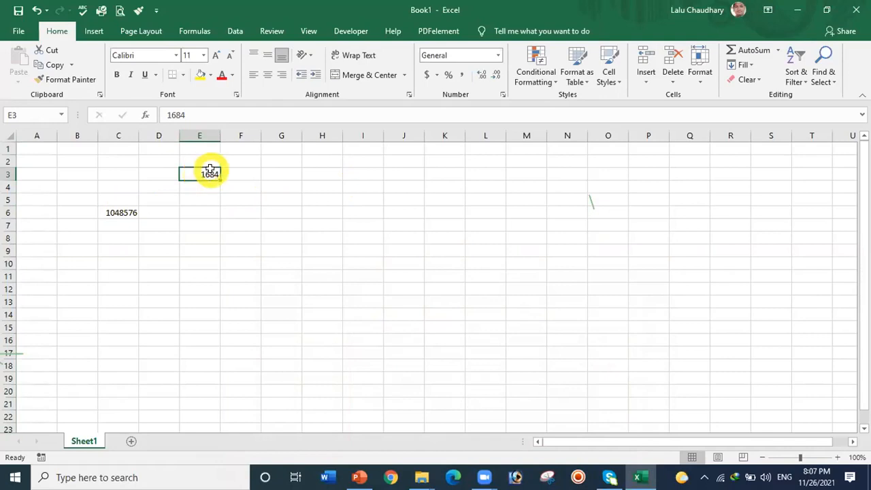
key(Delete)
text(1)
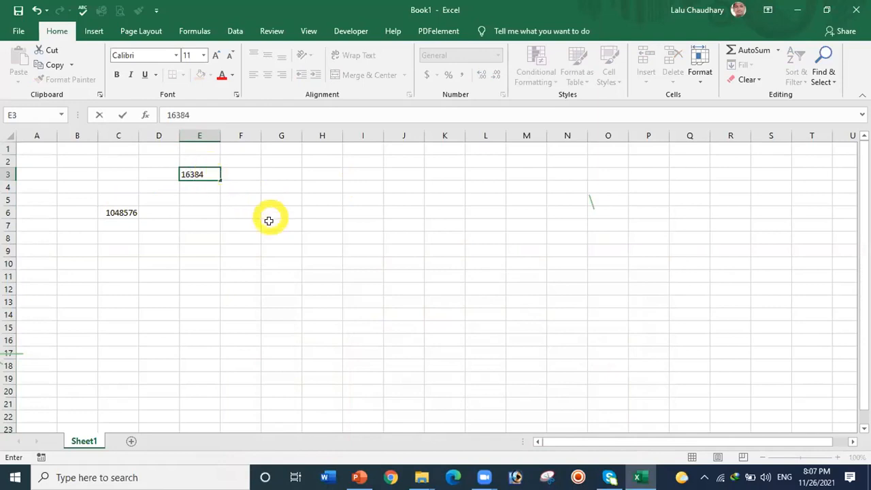
click(193, 134)
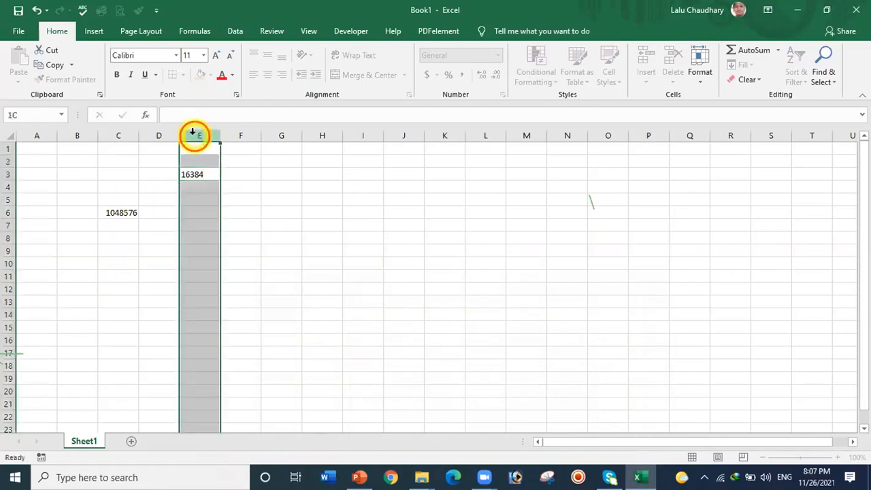
Select columns F, G, H and E one after another, followed by row 6.
click(240, 131)
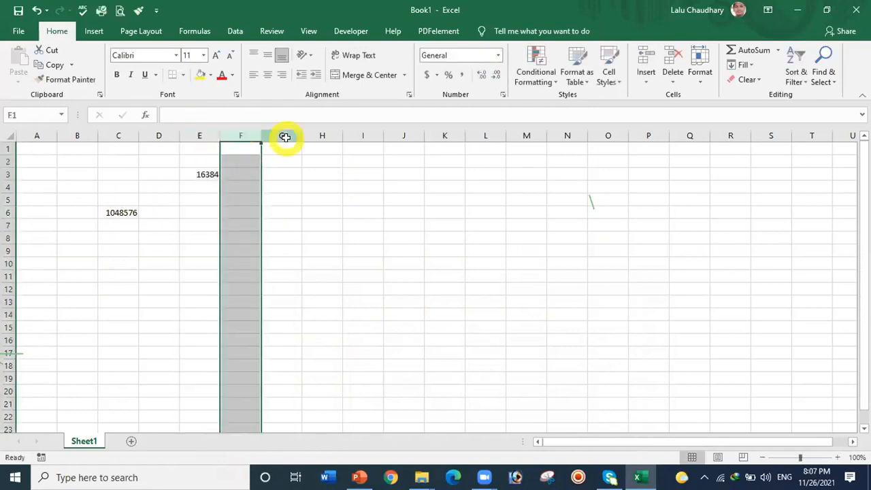
click(285, 134)
click(324, 132)
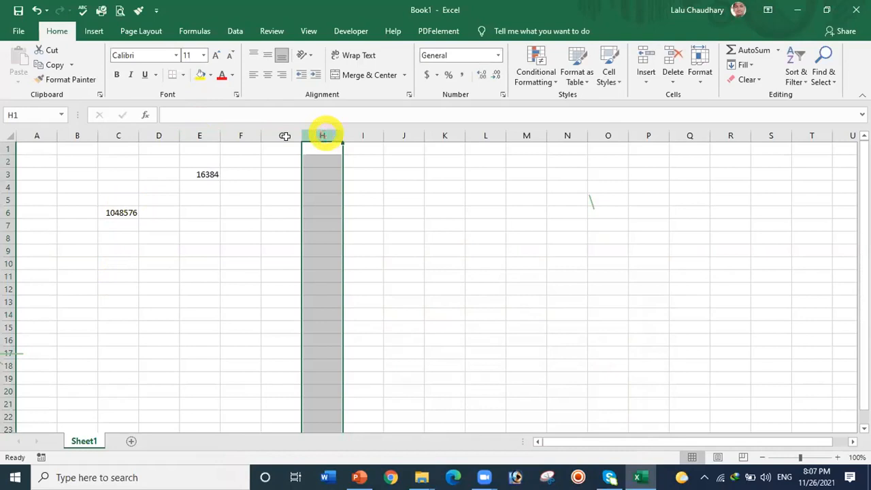
click(207, 136)
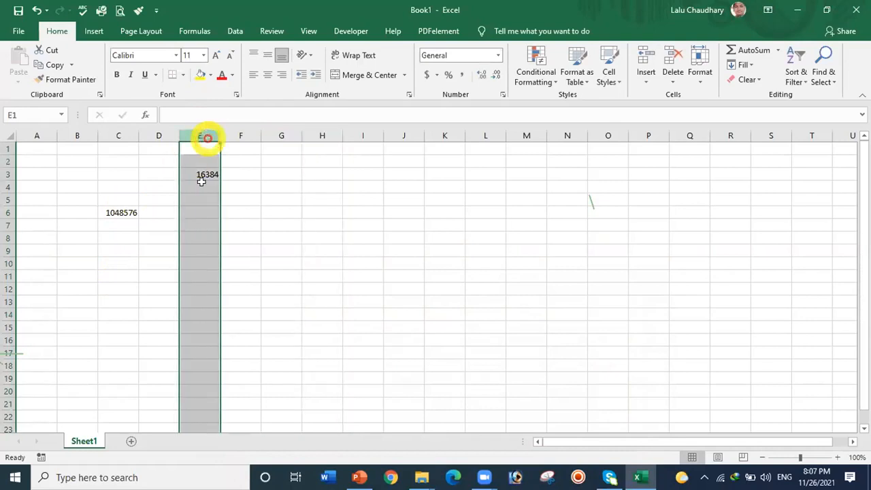
click(8, 211)
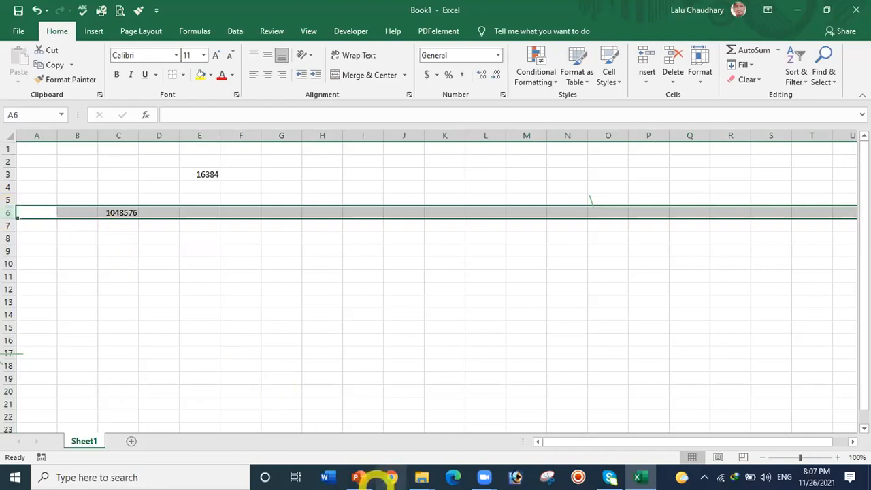
Switch to day-1-excel.pptx in PowerPoint, view slide 5 with the first-day topics, and close the presentation to return to Excel.
click(360, 477)
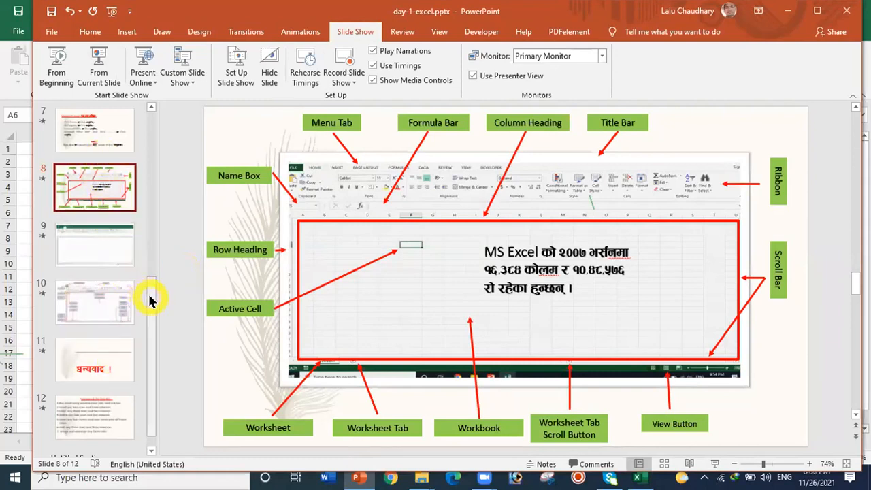
drag(152, 285, 147, 199)
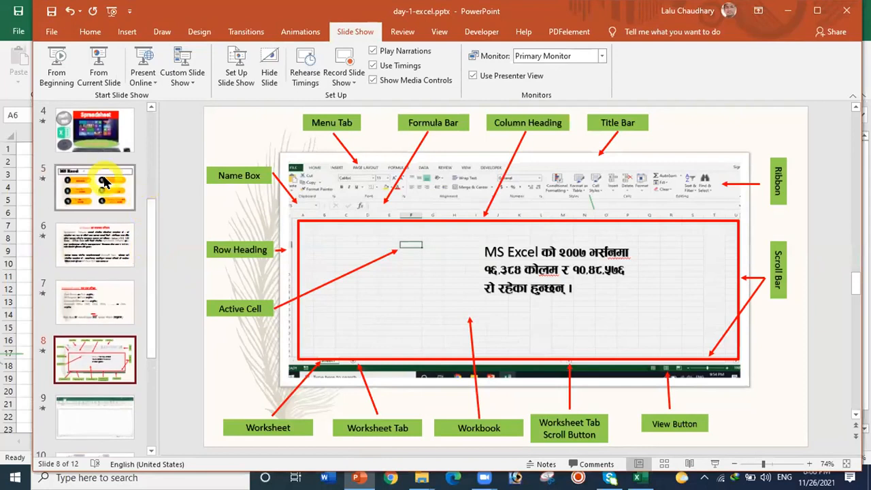
click(104, 181)
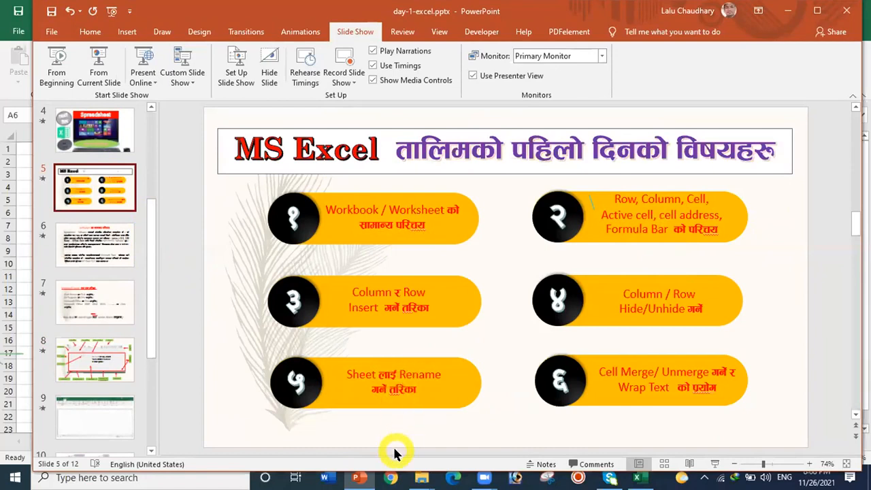
click(845, 11)
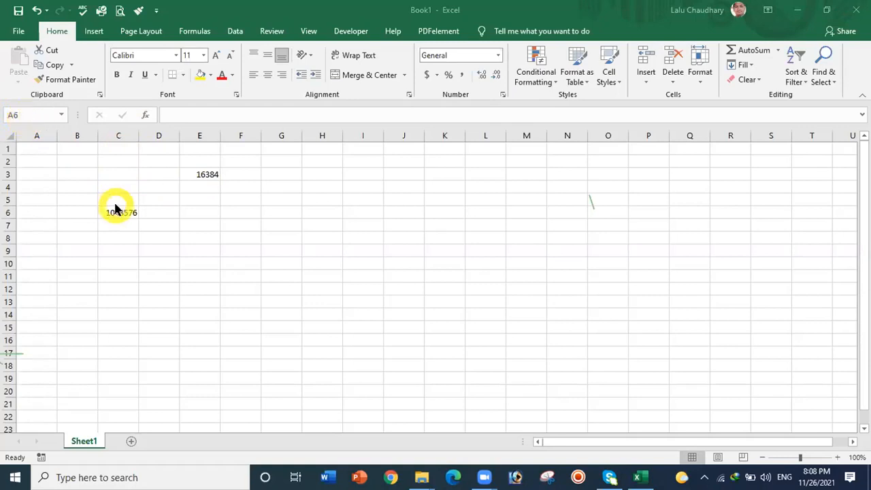
Select cells A1, C6 and E3 one after another, and finish with C6 selected.
key(shift+space)
click(36, 147)
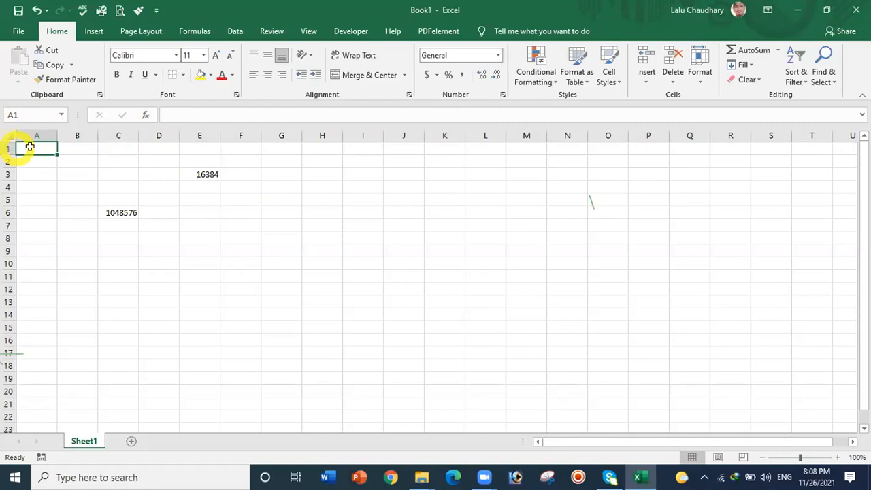
click(122, 212)
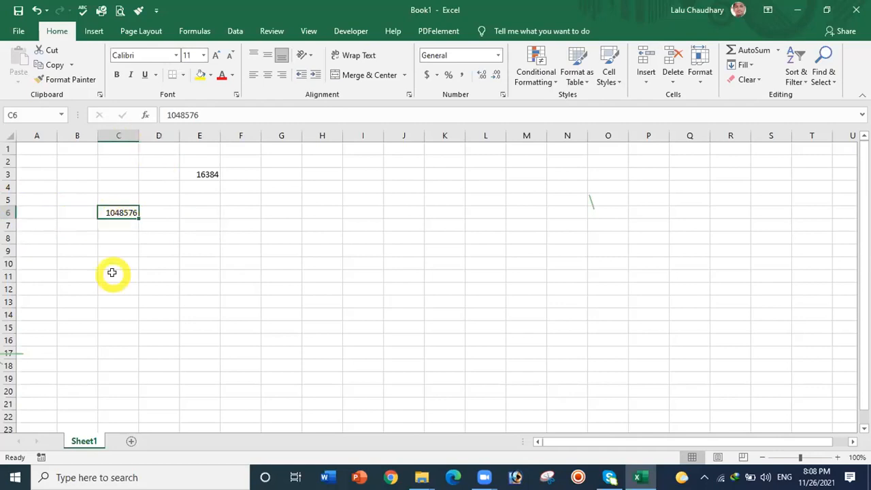
click(206, 173)
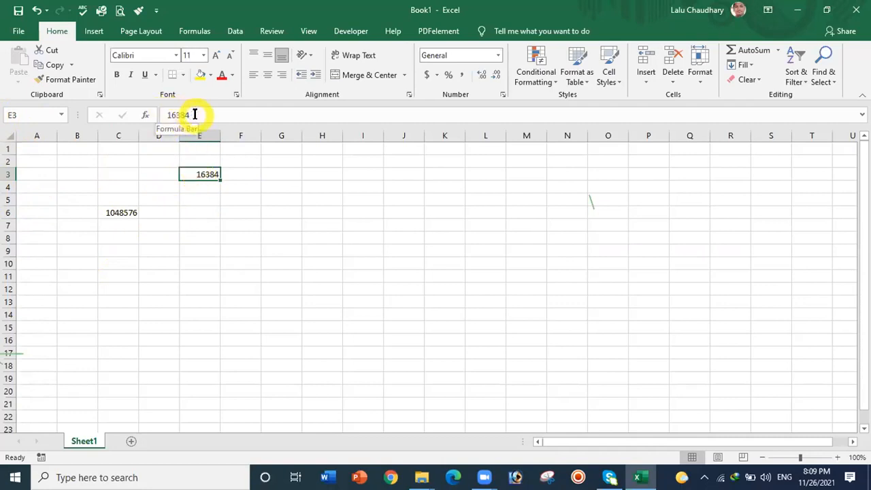
click(118, 213)
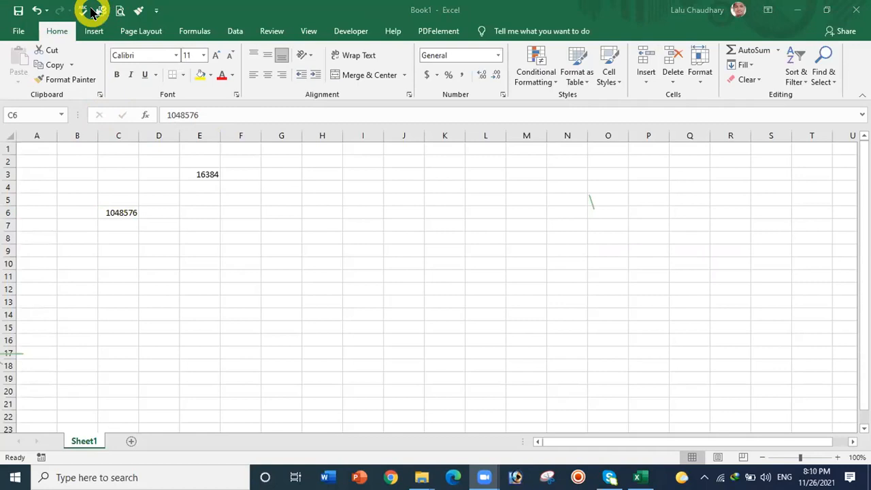
Remove the Spelling command from the Quick Access Toolbar and check the toolbar's list of available commands.
click(156, 12)
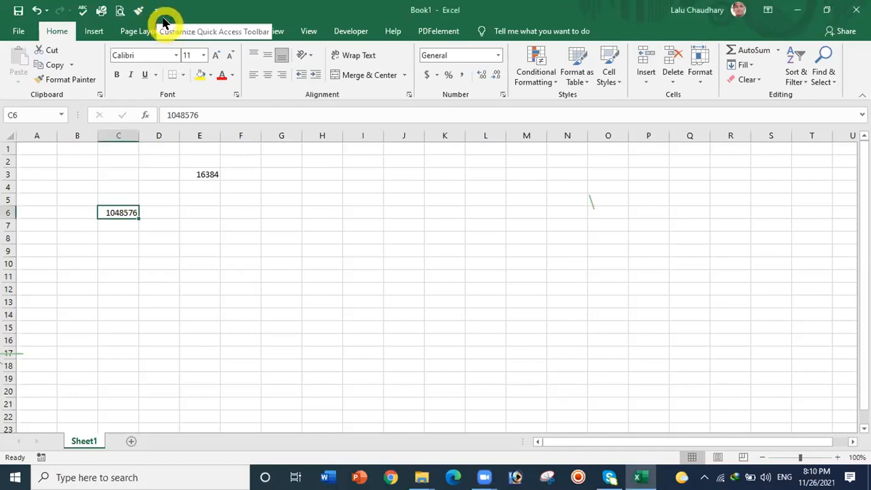
click(155, 12)
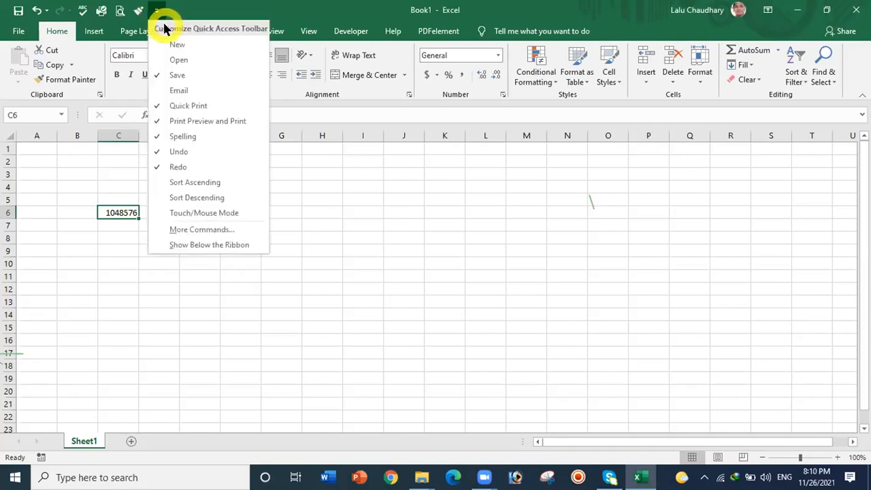
click(181, 138)
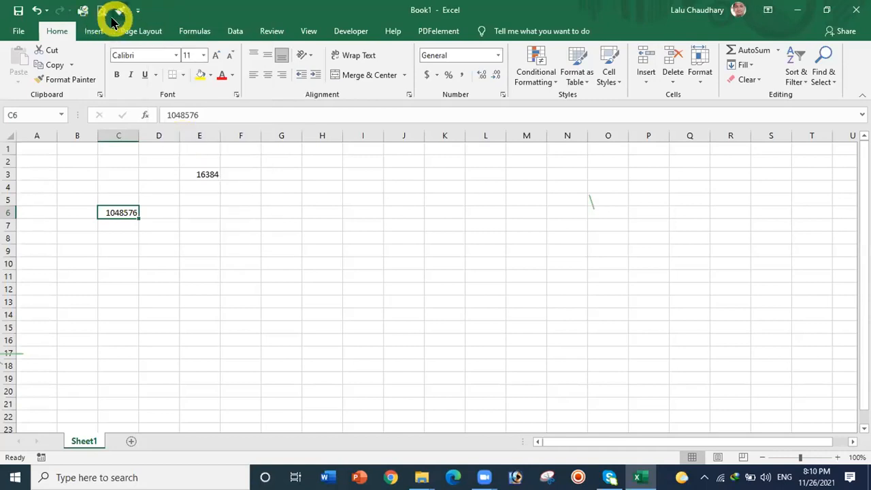
click(138, 12)
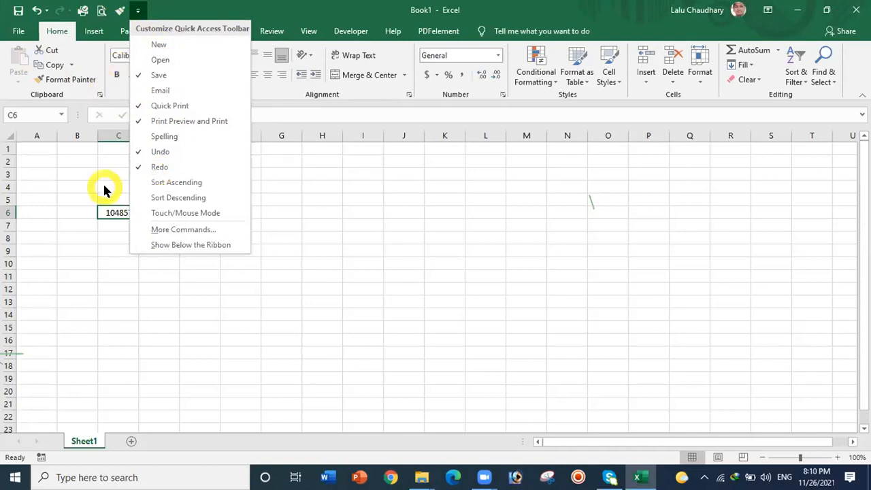
click(164, 136)
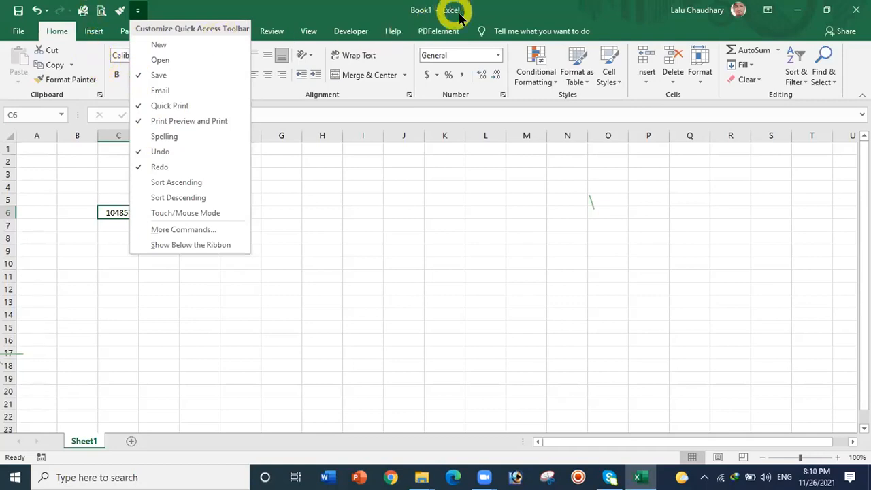
click(445, 245)
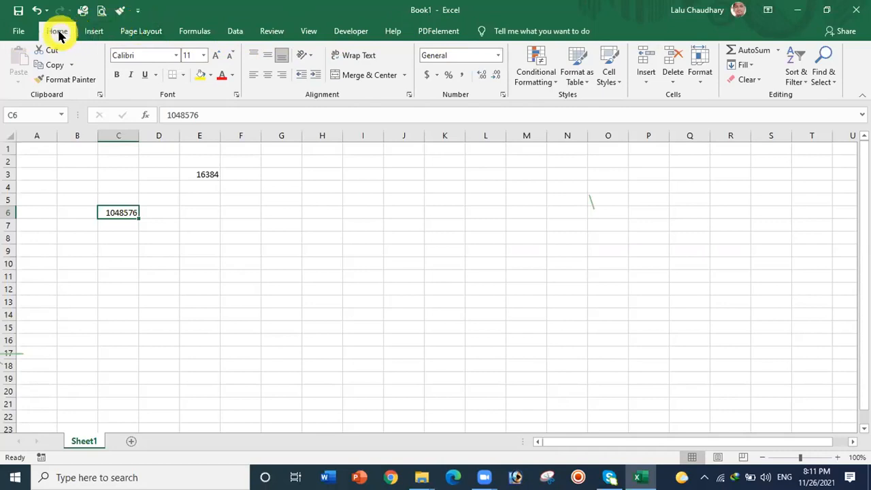
Examine the Insert and Page Layout command groups and return to the Home commands.
click(94, 32)
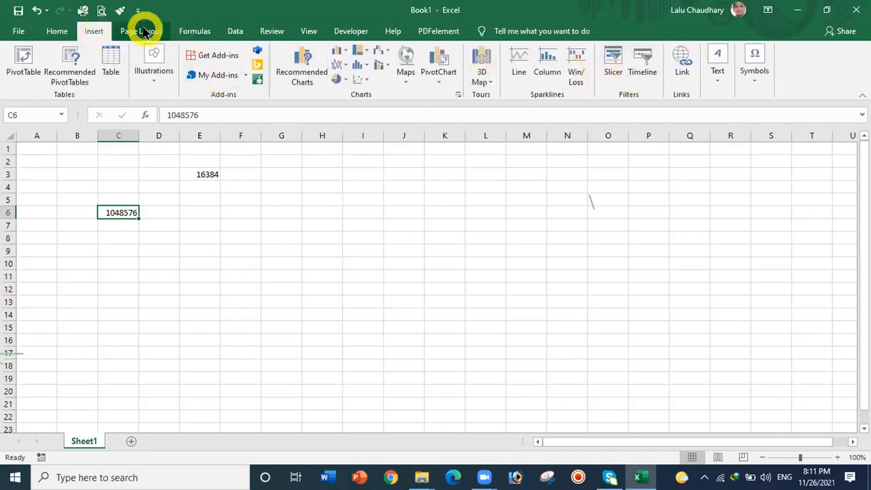
click(143, 31)
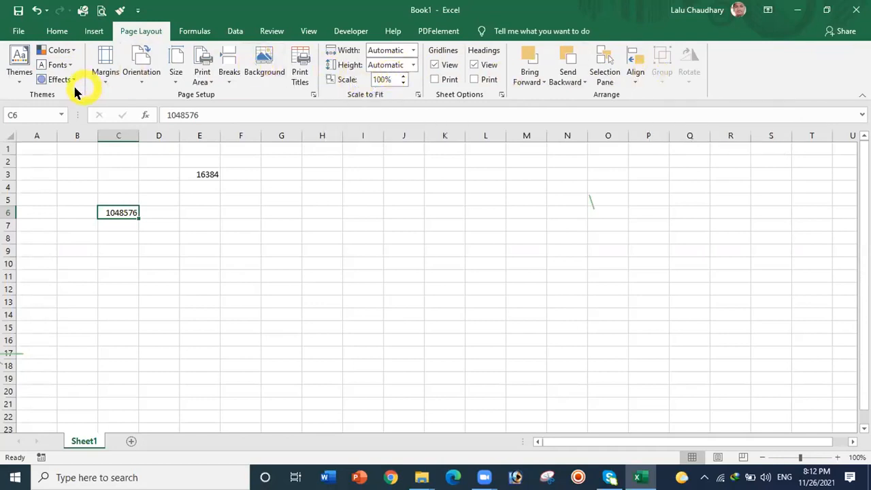
click(62, 33)
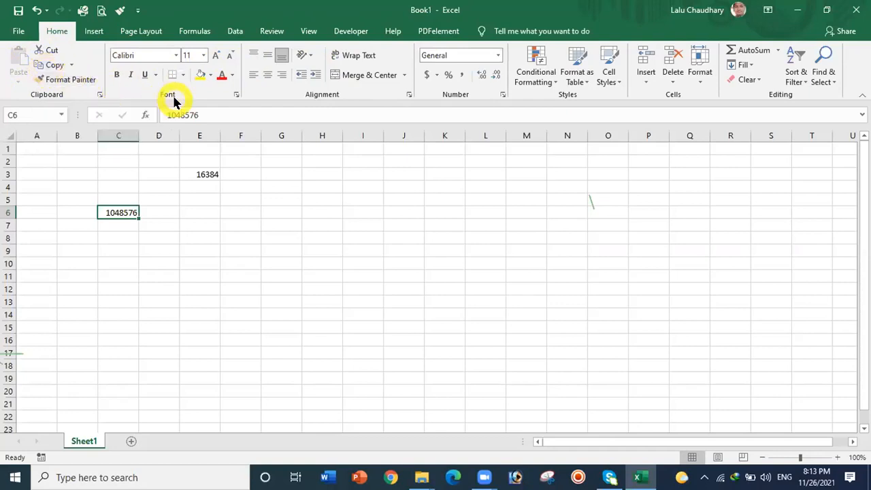
Examine the available fonts, font sizes and number formats for cell C6 without applying any.
click(177, 56)
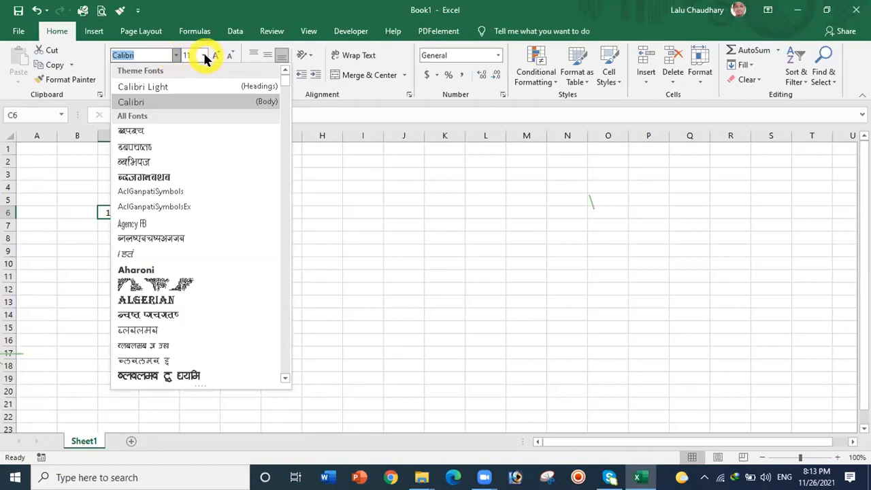
click(204, 56)
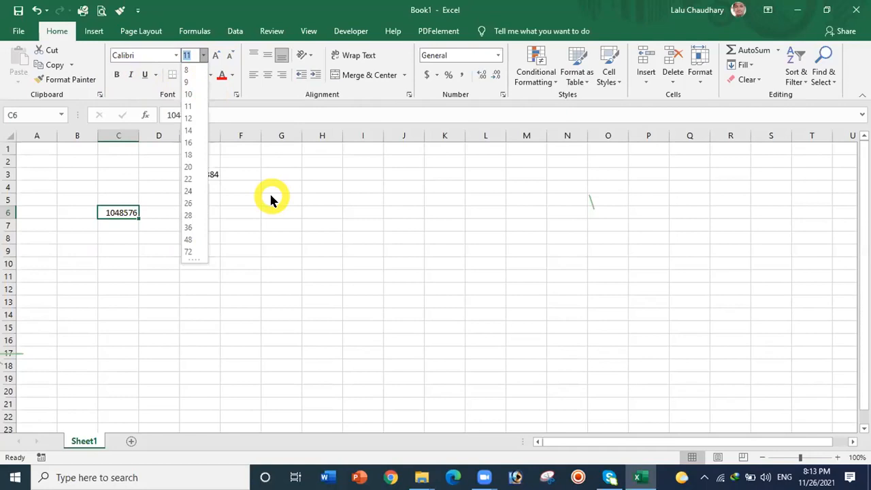
click(341, 216)
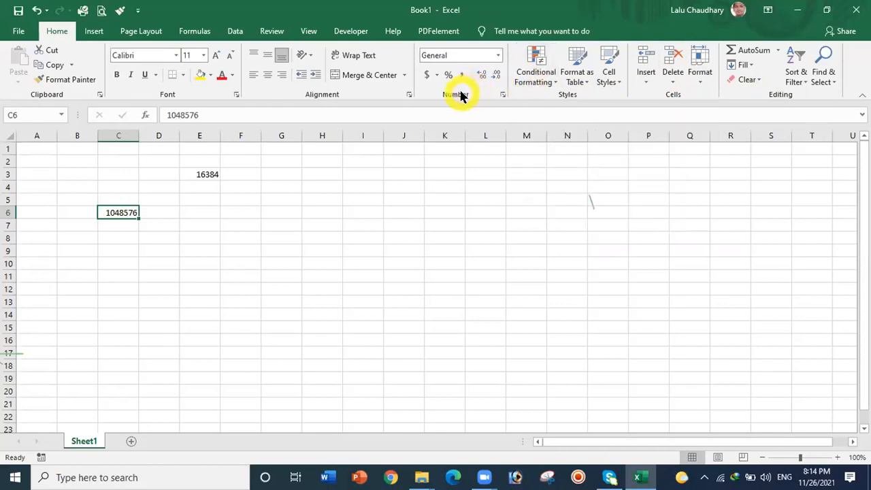
click(498, 58)
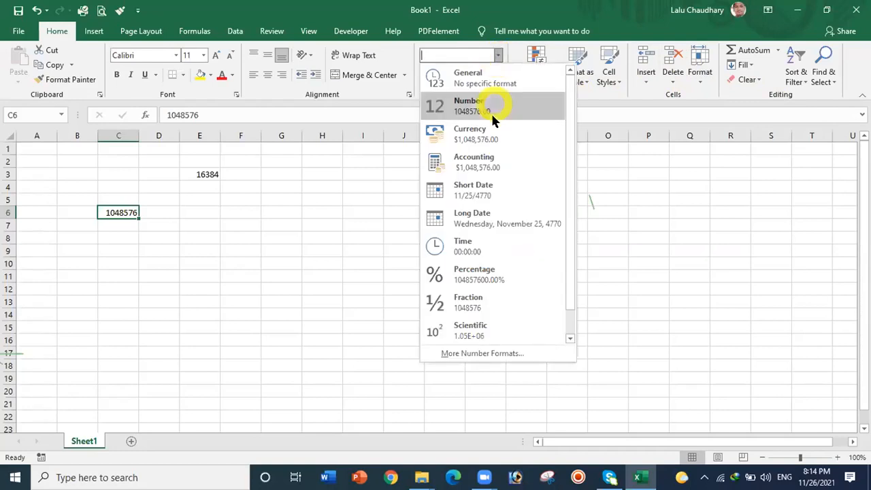
click(336, 209)
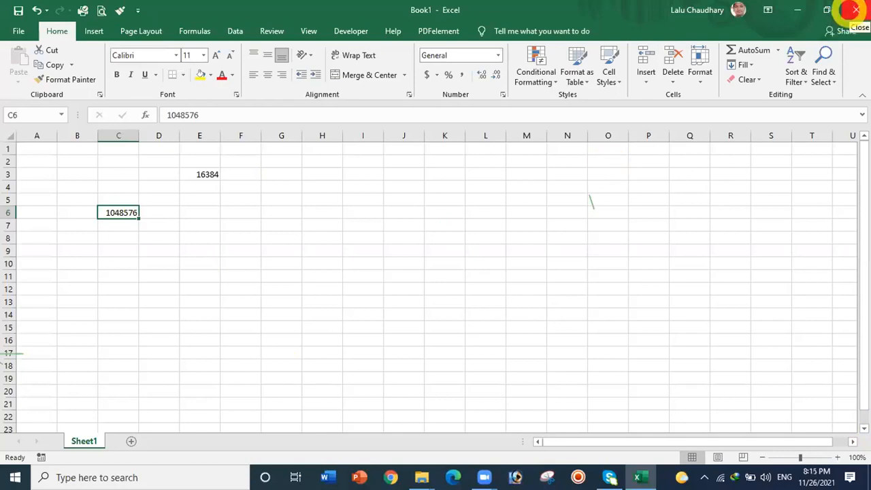
Start closing the Book1 workbook and cancel at the save prompt.
click(851, 9)
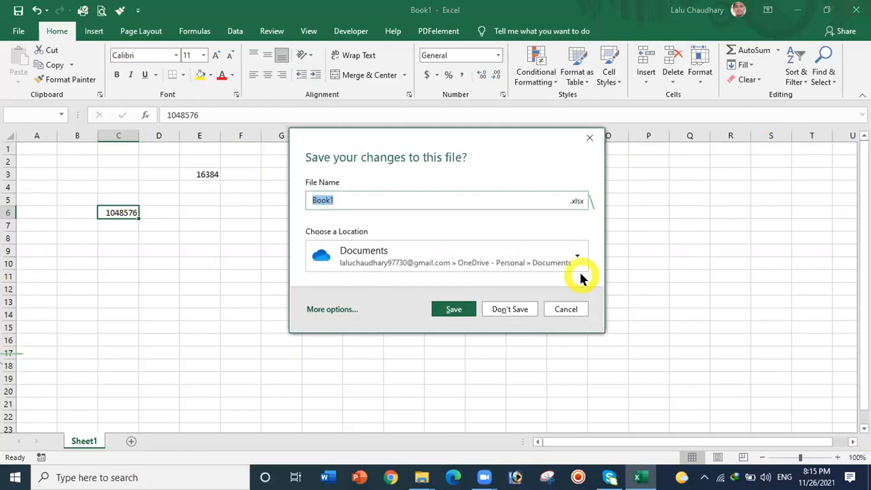
click(572, 308)
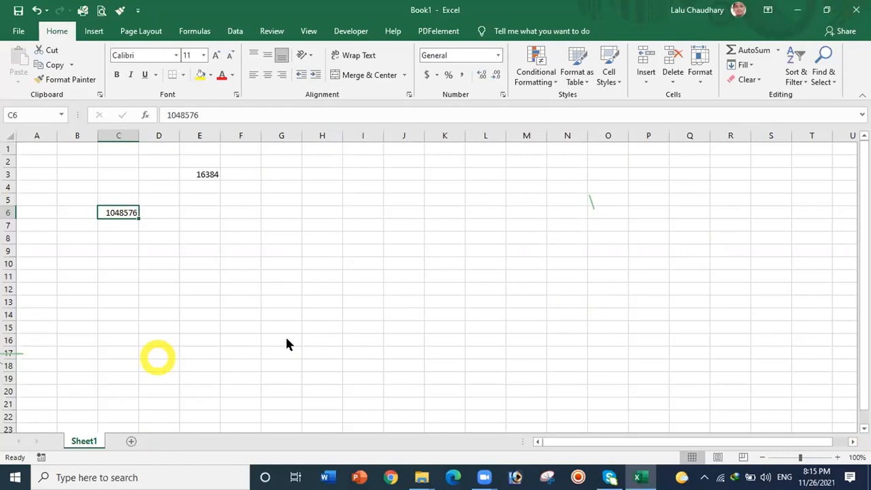
click(45, 254)
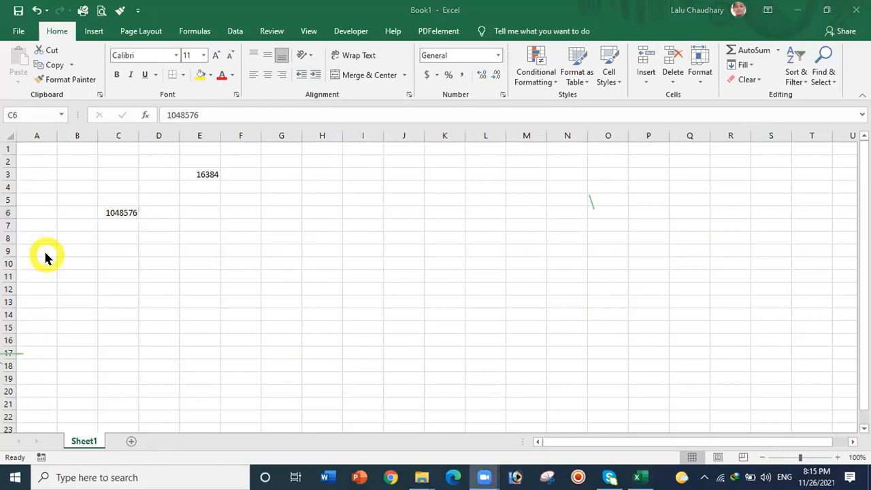
Add seven new worksheets, Sheet2 through Sheet8, to the workbook.
click(90, 443)
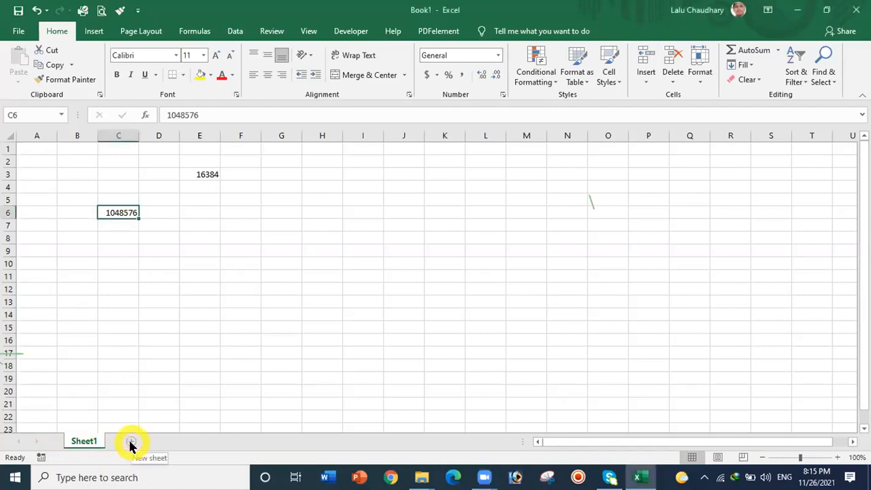
click(131, 444)
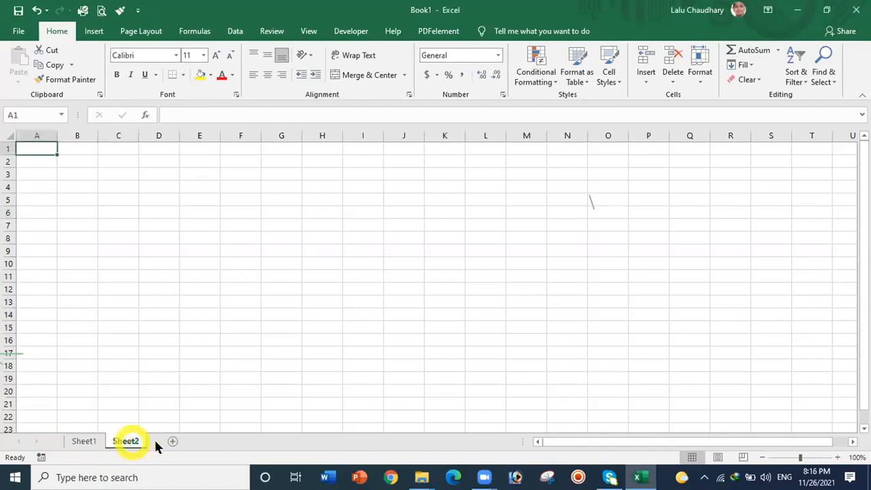
click(172, 442)
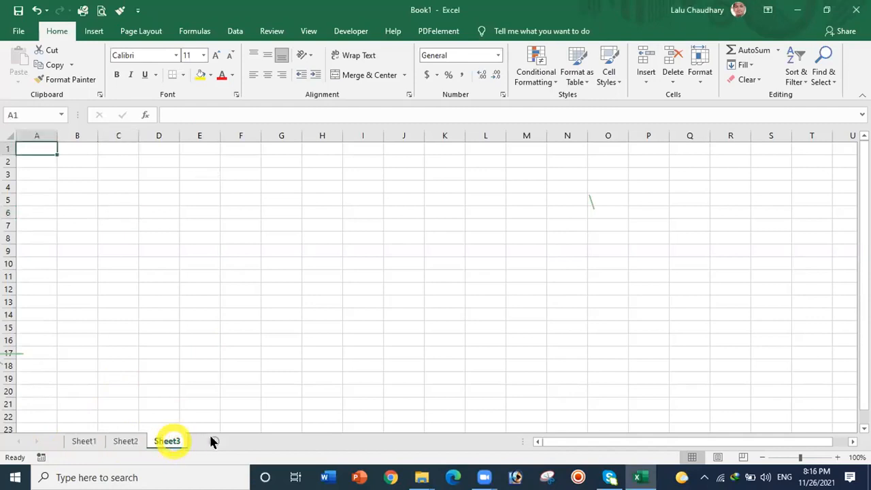
click(212, 442)
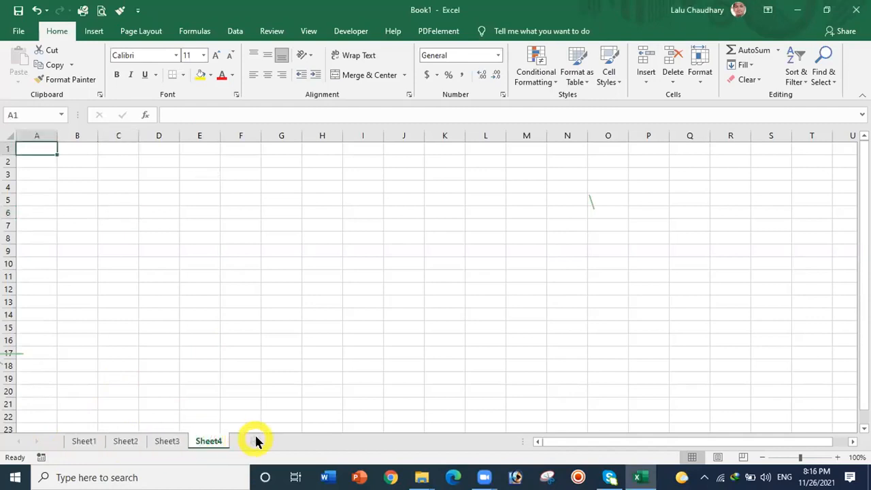
click(255, 441)
click(291, 441)
click(333, 442)
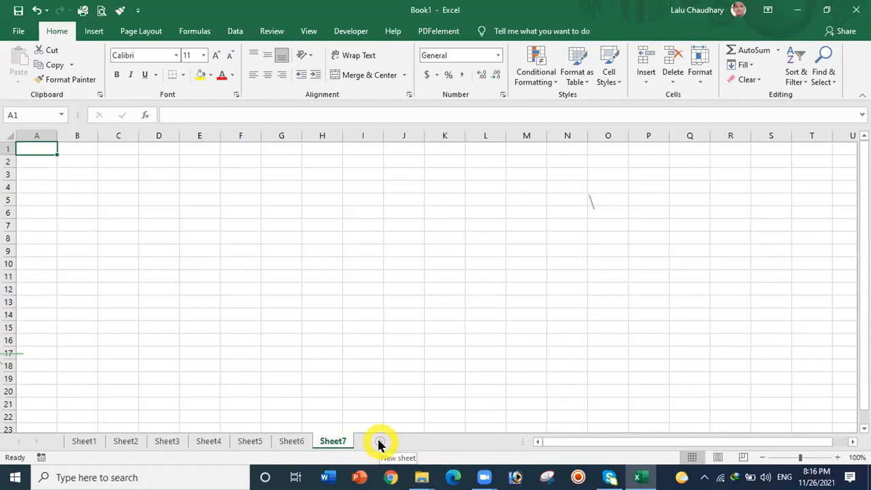
click(379, 443)
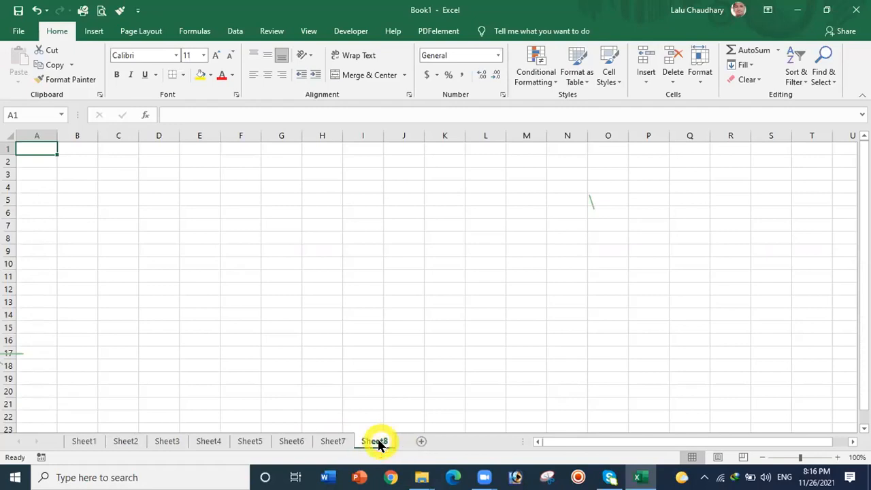
Return to Sheet1 and look across its columns as far as column AH.
click(81, 446)
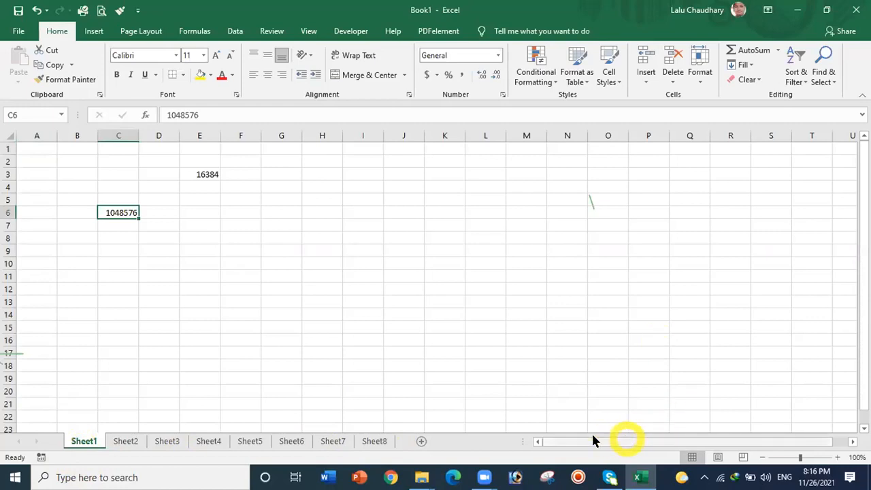
drag(595, 441, 613, 443)
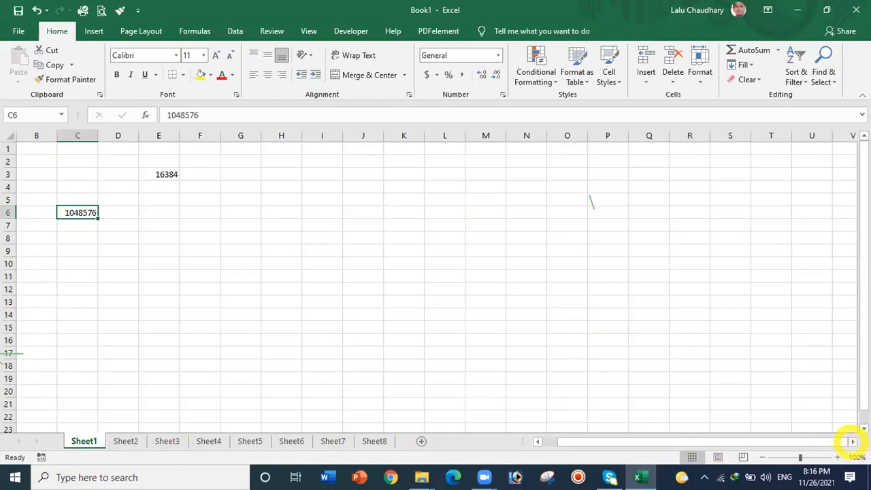
click(852, 441)
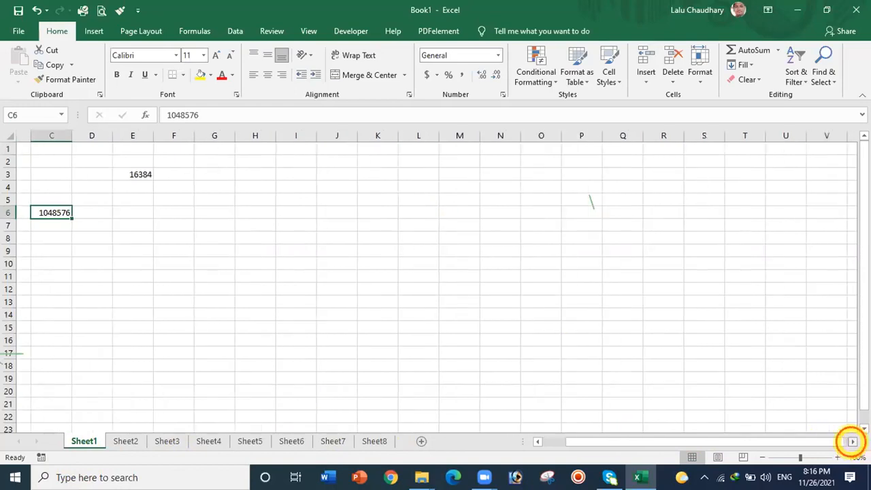
click(851, 442)
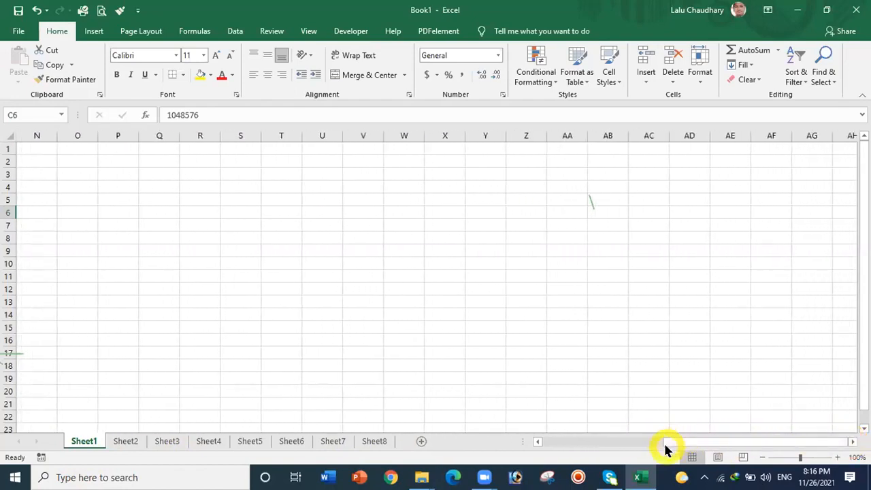
Return the Sheet1 view from the far columns back to column A.
click(537, 444)
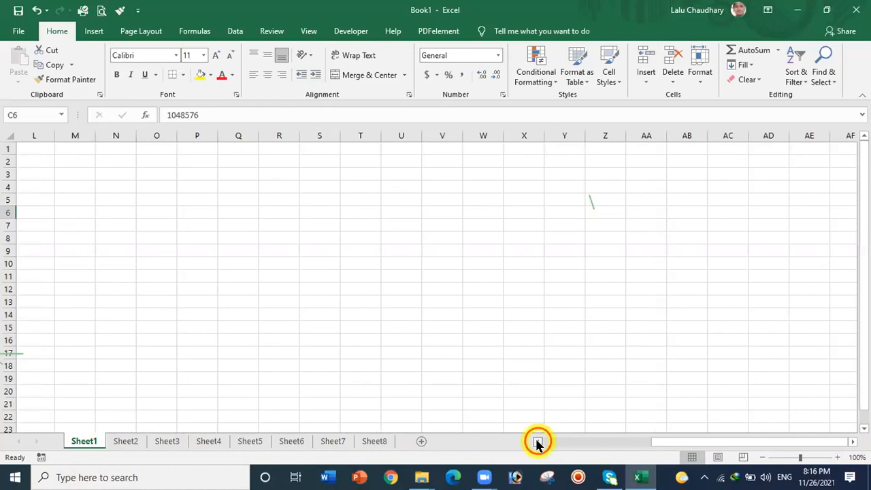
click(537, 443)
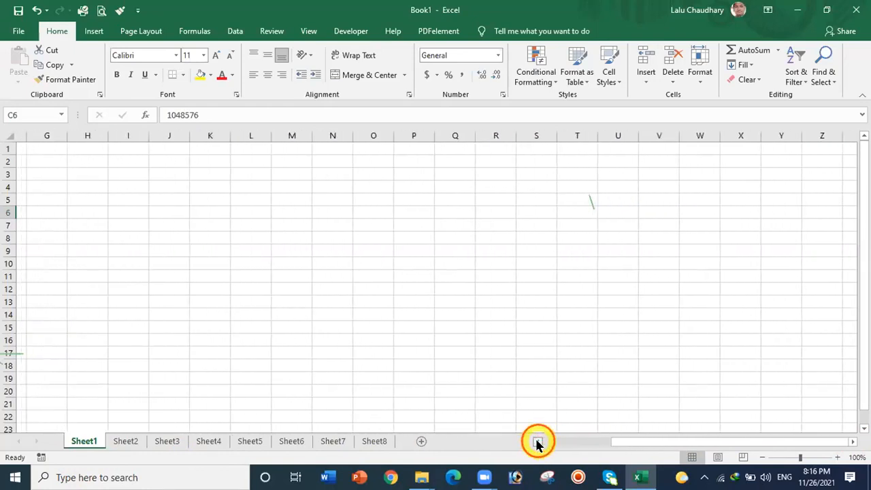
click(537, 444)
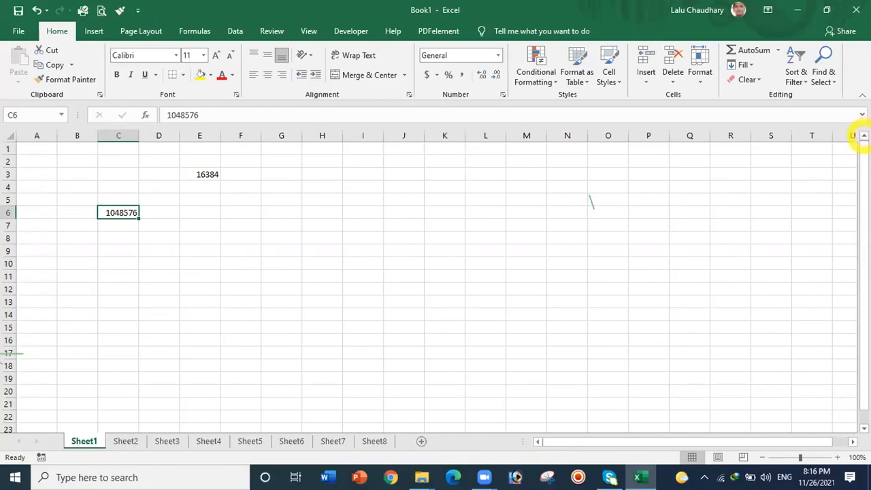
Look down through the rows of Sheet1 and return to row 1.
click(864, 136)
click(864, 136)
click(864, 136)
click(864, 136)
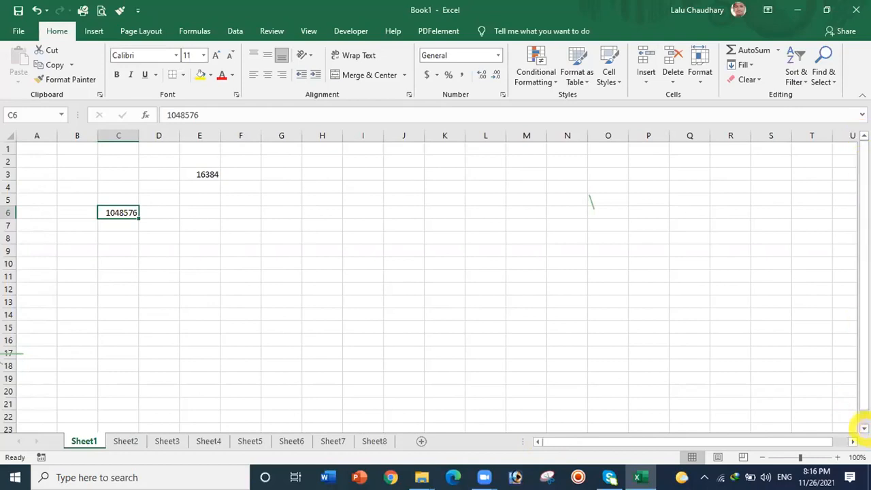
click(864, 428)
click(864, 428)
click(864, 428)
click(864, 429)
click(864, 428)
click(864, 428)
click(864, 428)
click(864, 429)
click(864, 428)
click(864, 428)
click(864, 429)
click(864, 428)
click(864, 428)
click(864, 428)
click(864, 428)
click(864, 428)
click(864, 428)
drag(857, 347, 846, 163)
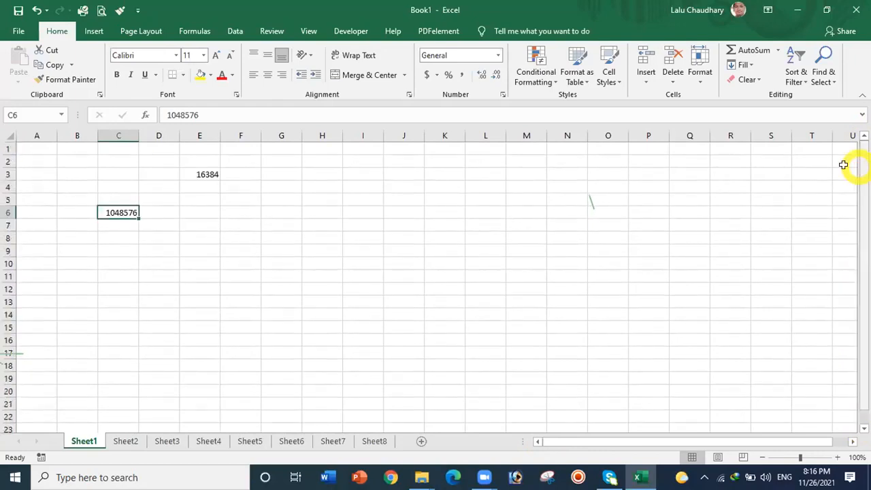
Jump from cell A1 to the last row of column A, cell A1048576.
click(32, 148)
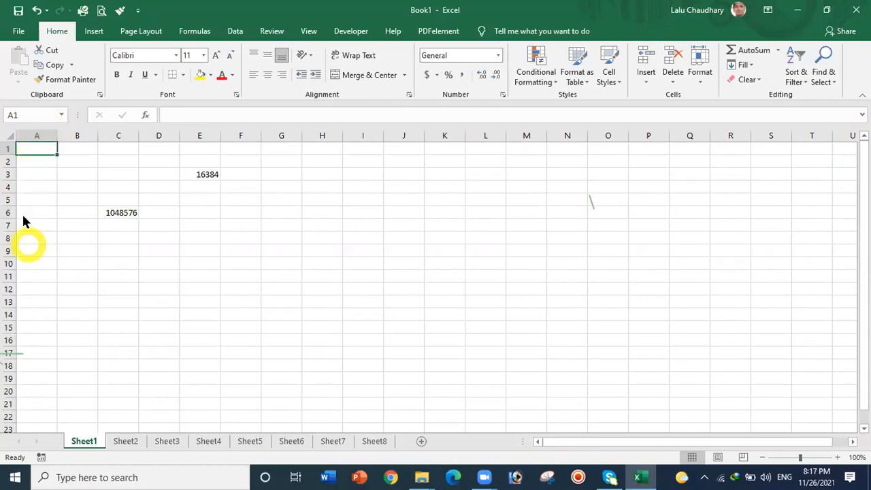
click(46, 148)
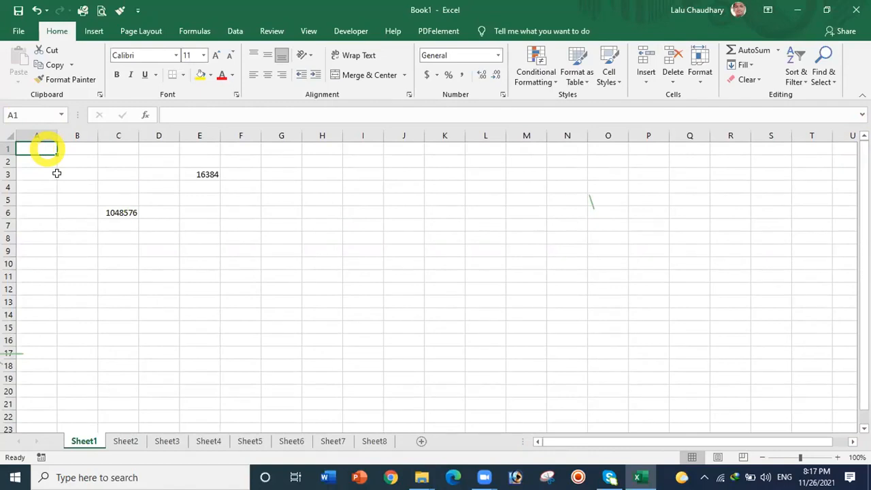
click(122, 213)
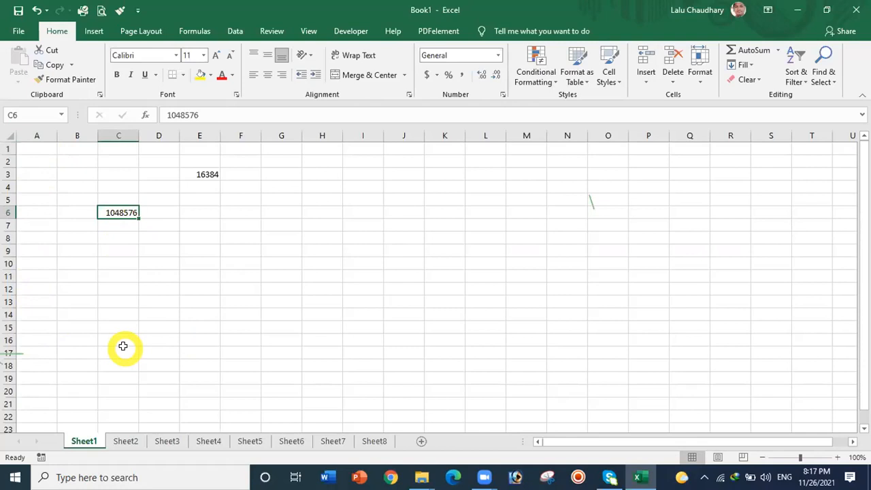
click(36, 147)
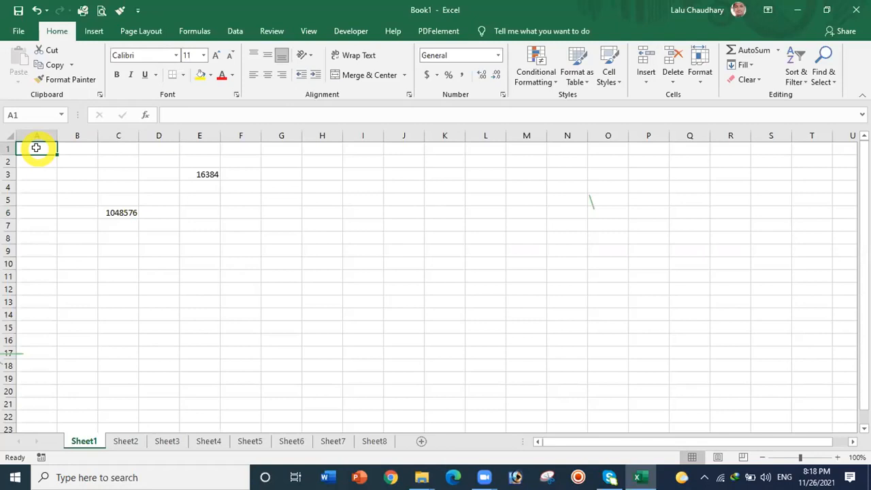
key(ctrl+Down)
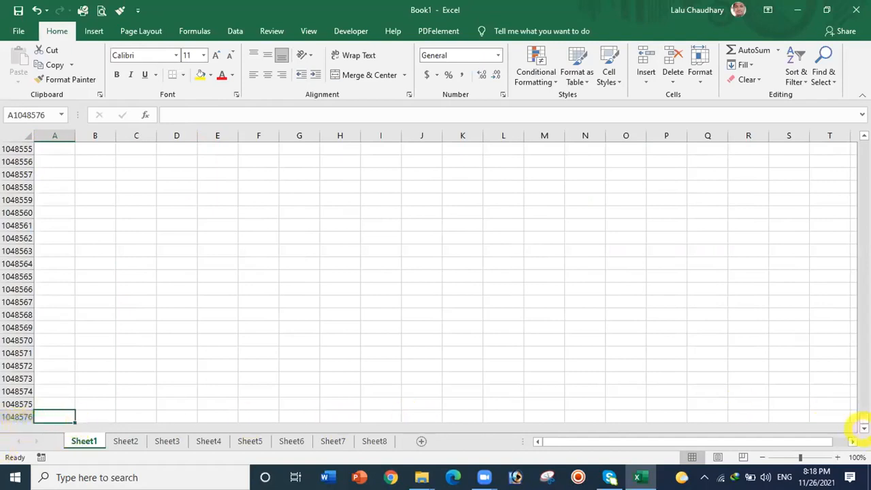
Look at the area beyond the worksheet's last row and jump back up to cell A1.
click(864, 427)
click(864, 427)
click(863, 427)
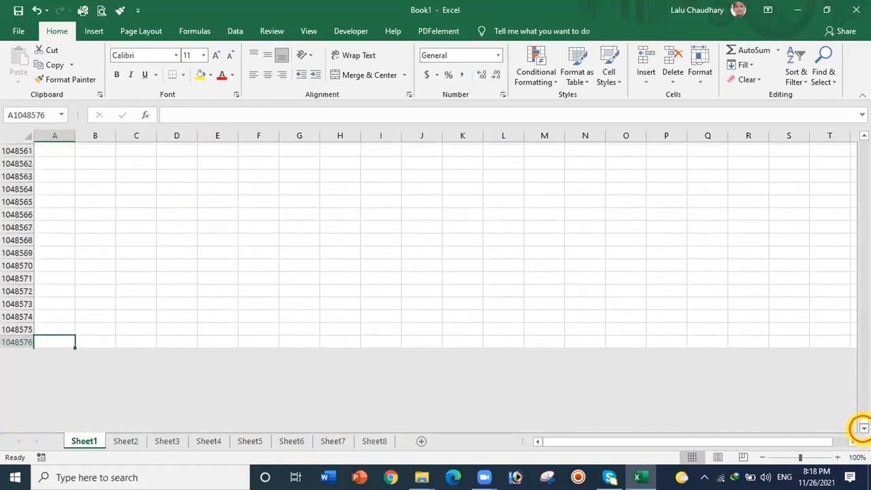
click(863, 427)
click(864, 427)
click(863, 427)
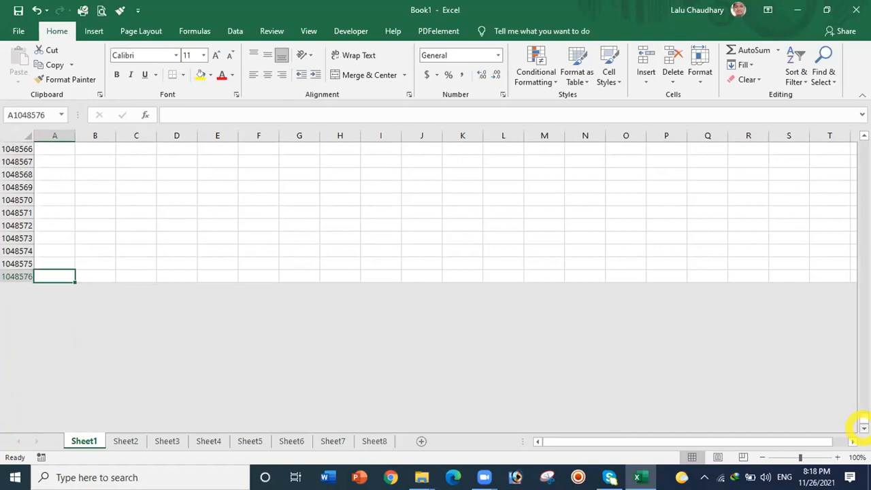
click(863, 426)
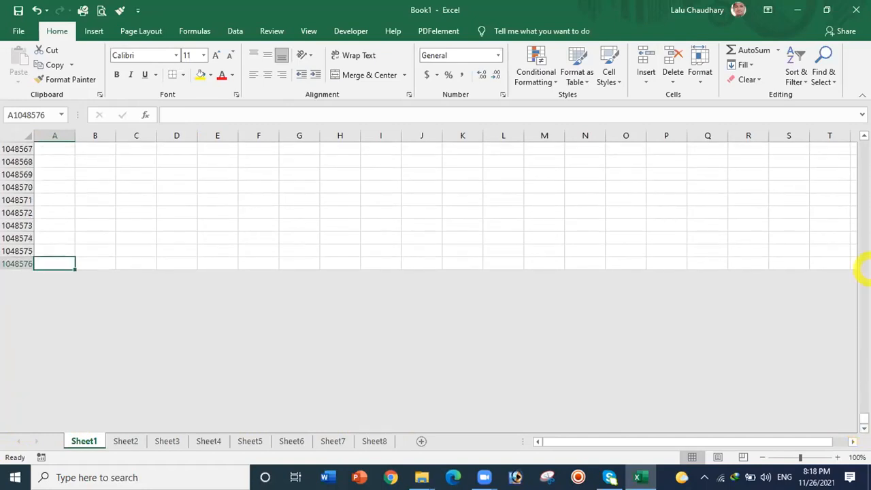
click(864, 136)
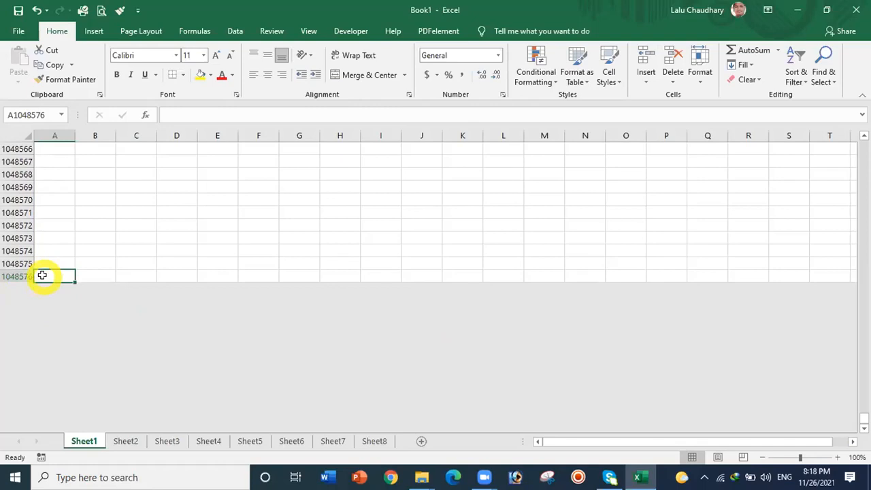
key(ctrl)
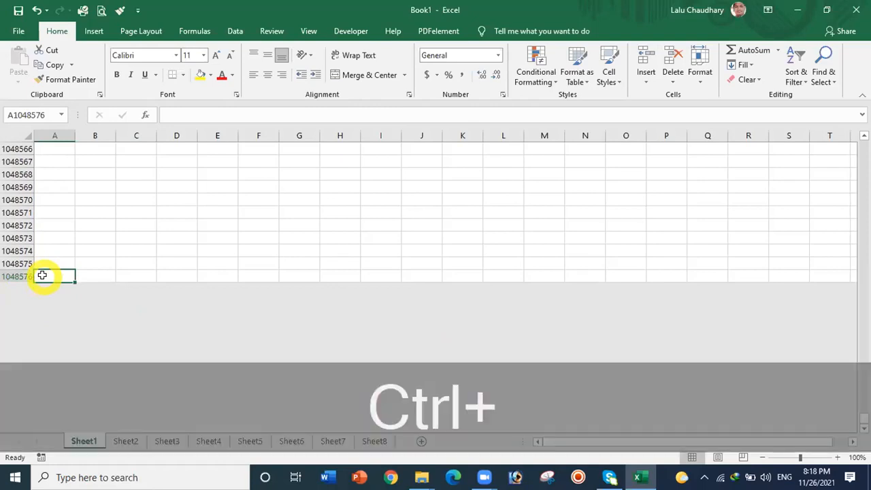
key(ctrl+Up)
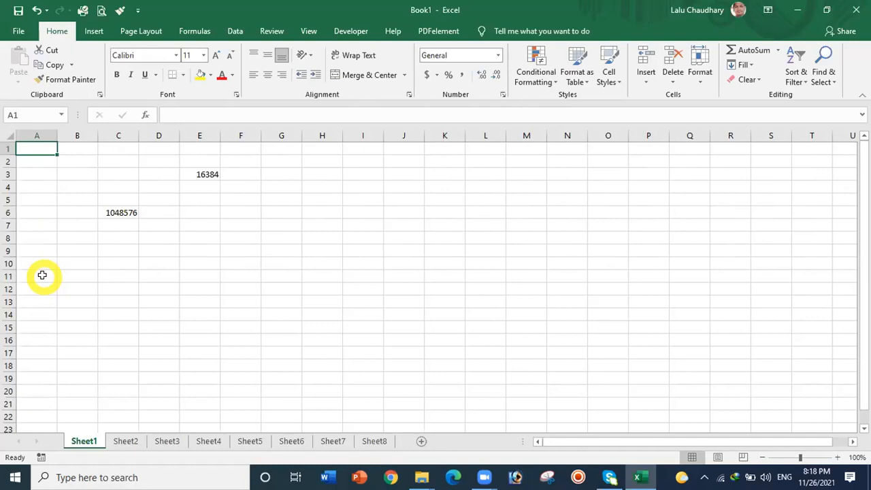
Jump from cell A1 to the last column of row 1, cell XFD1, and back to A1.
click(75, 145)
click(128, 146)
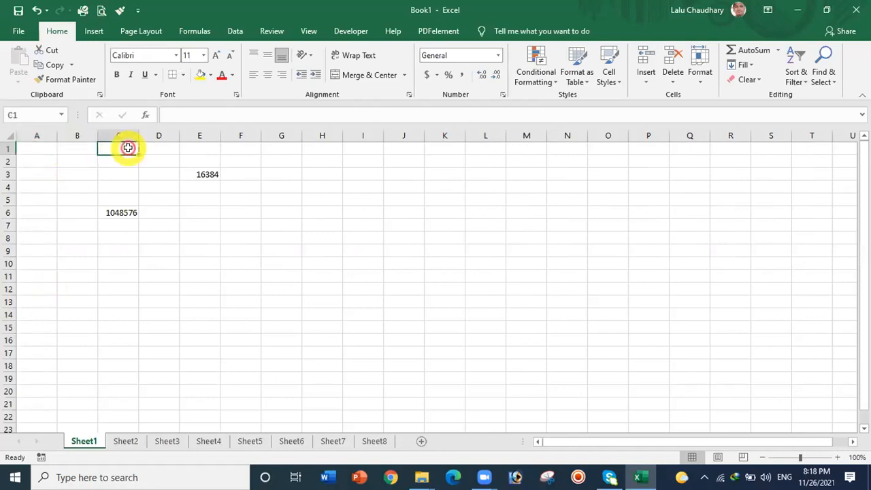
click(813, 149)
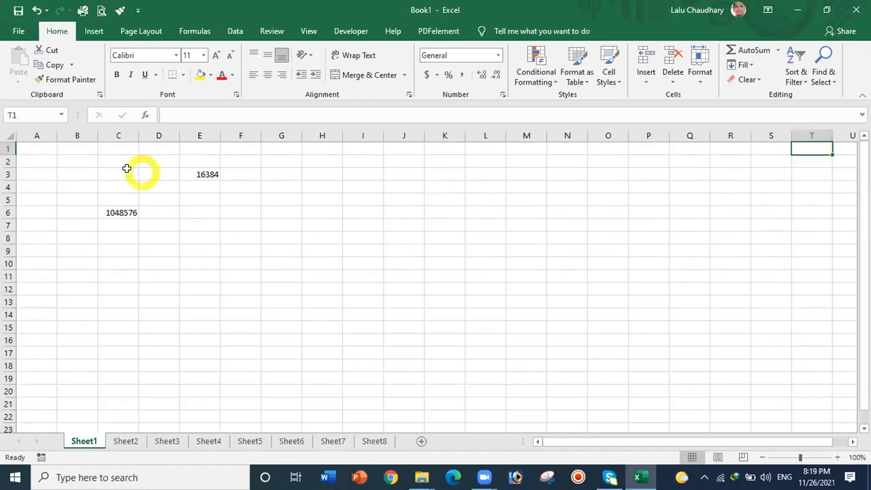
click(39, 149)
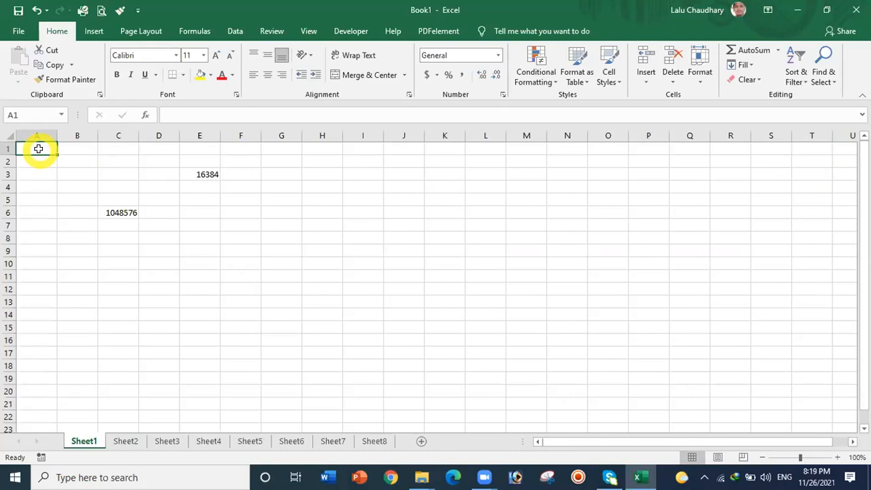
key(ctrl)
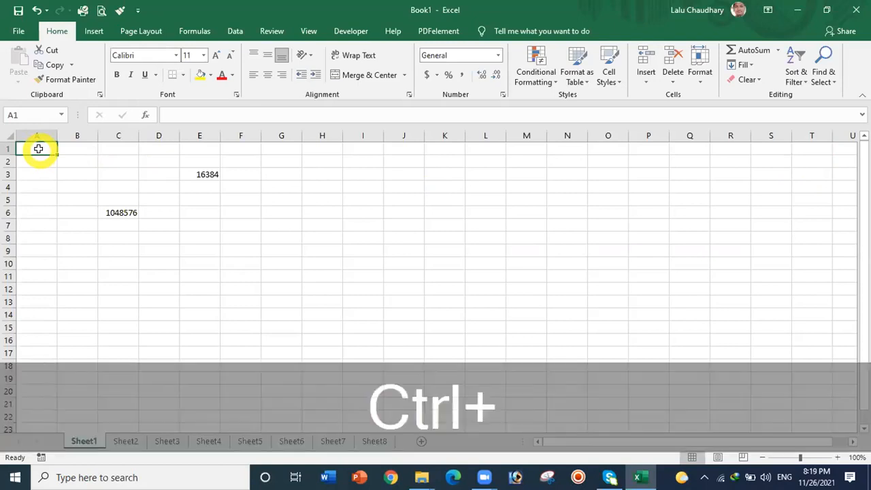
key(ctrl+Right)
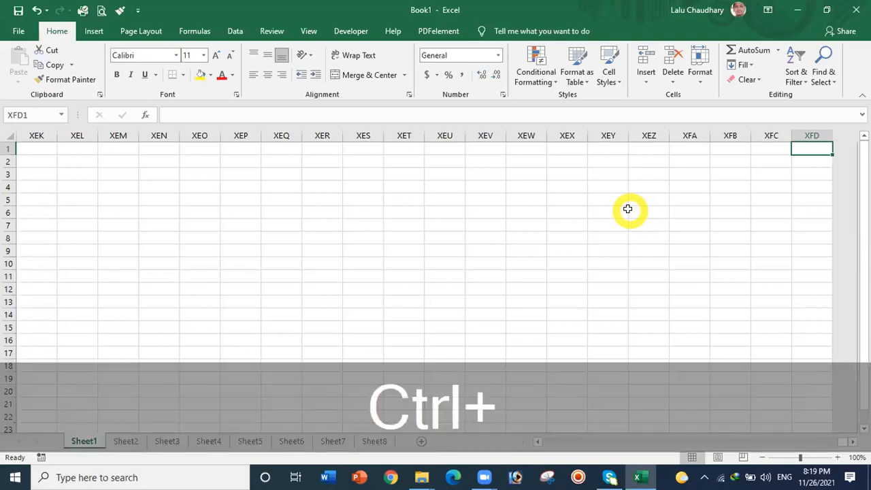
key(ctrl+Left)
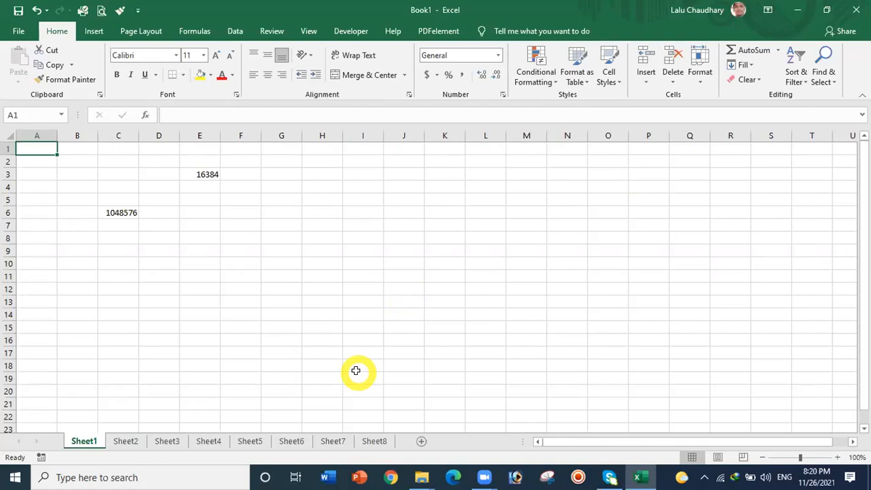
Enter XFD in cell G4.
click(282, 185)
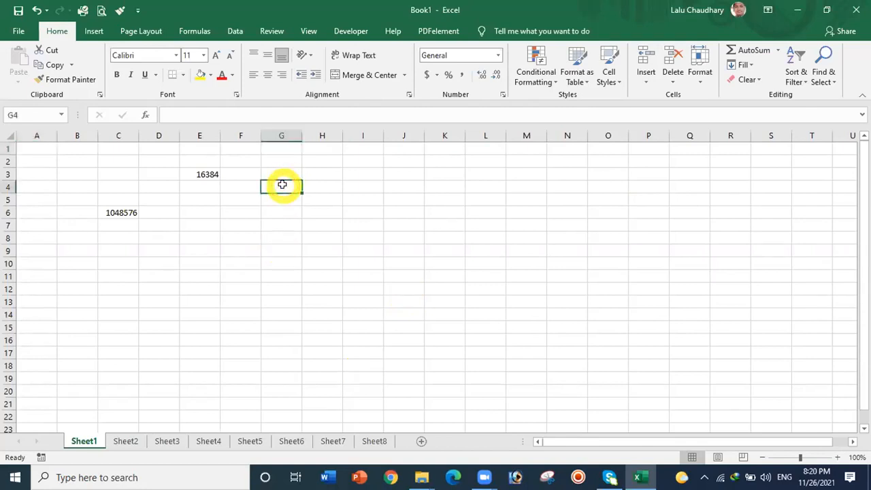
text(XFD)
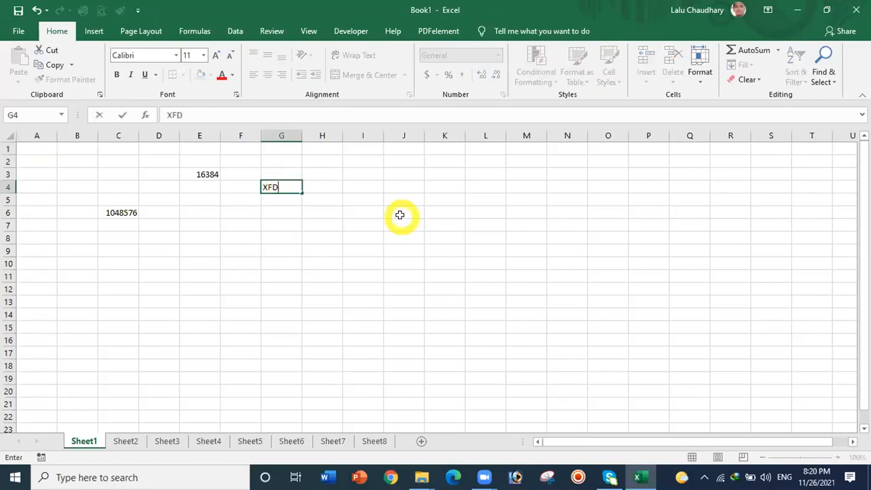
click(115, 216)
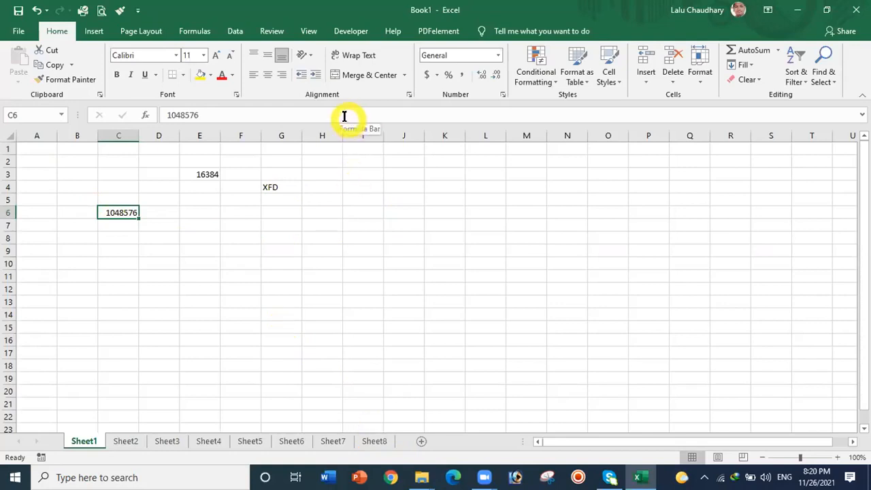
Examine the contents of cells G4, E3 and C6 and the empty cells beside them.
click(285, 188)
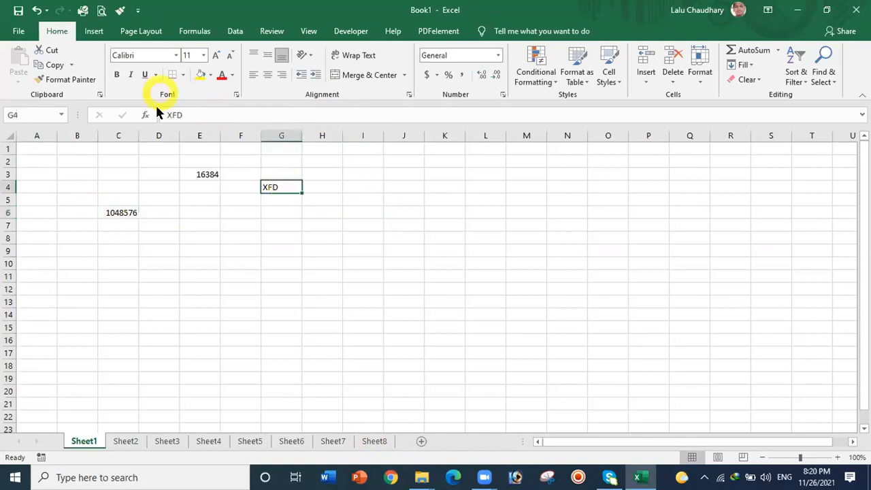
click(202, 174)
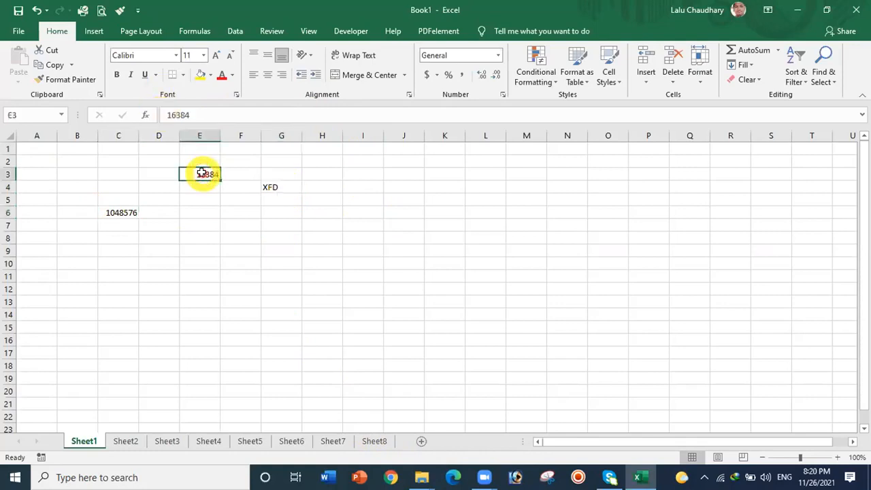
click(122, 212)
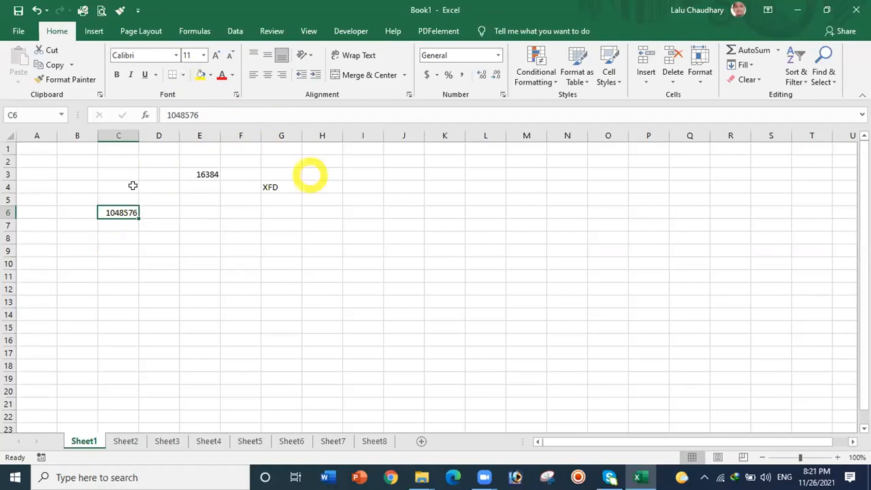
click(191, 172)
click(145, 171)
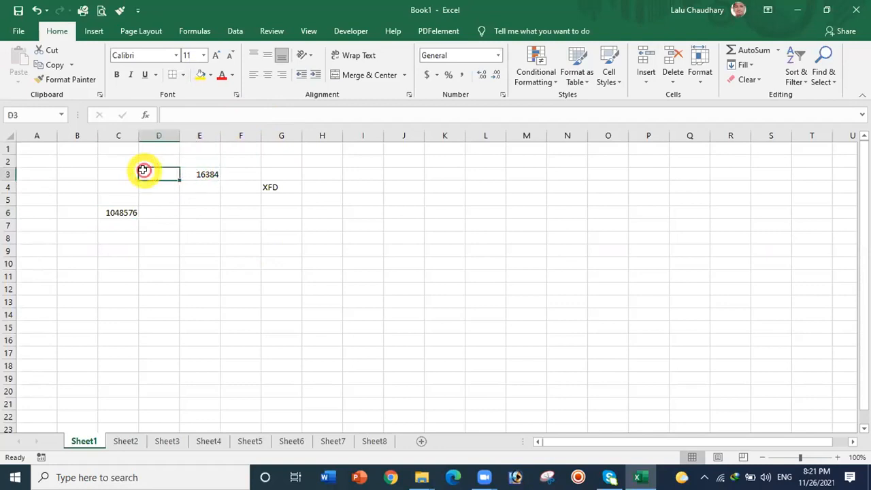
click(108, 170)
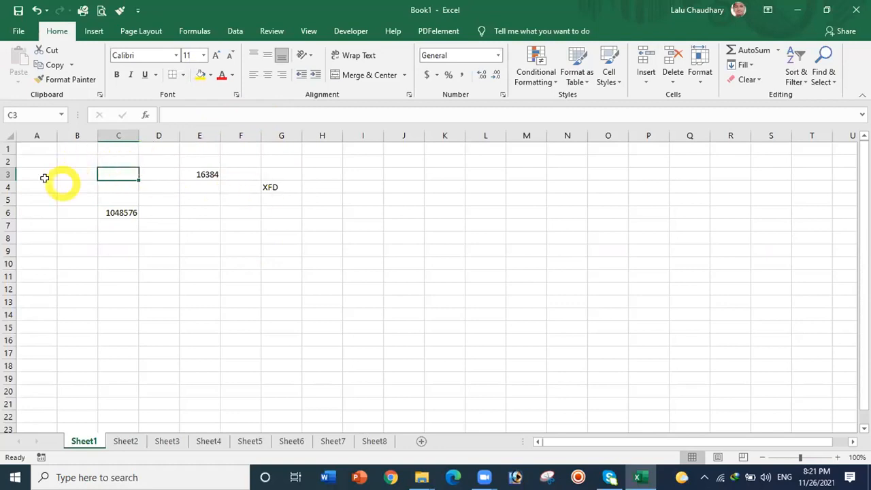
click(365, 185)
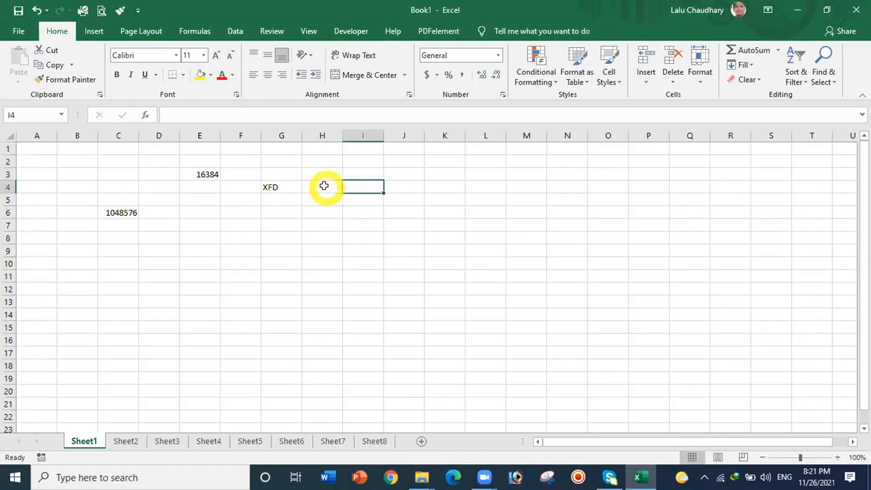
click(324, 186)
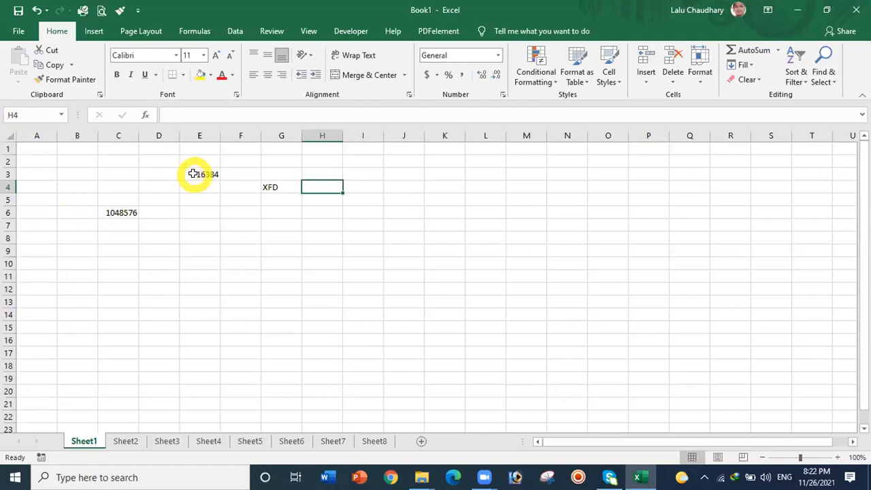
click(188, 175)
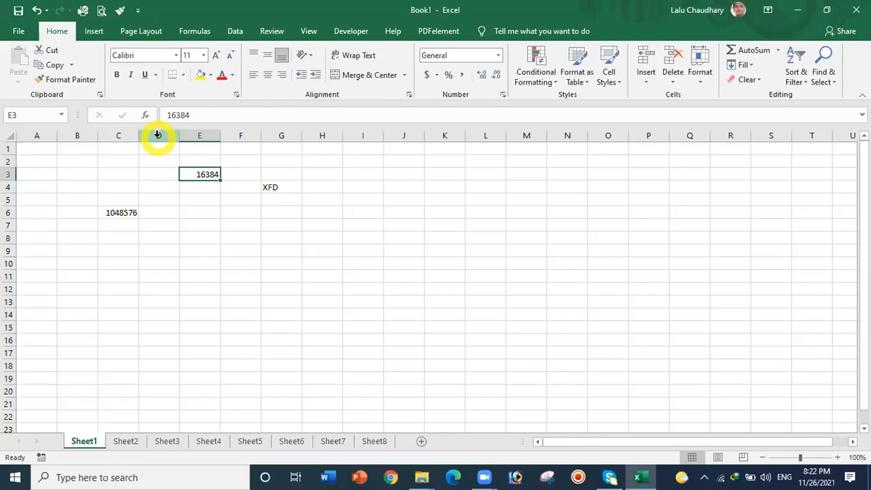
Select the whole of column A, and replace that selection with the range B1:B7.
click(49, 131)
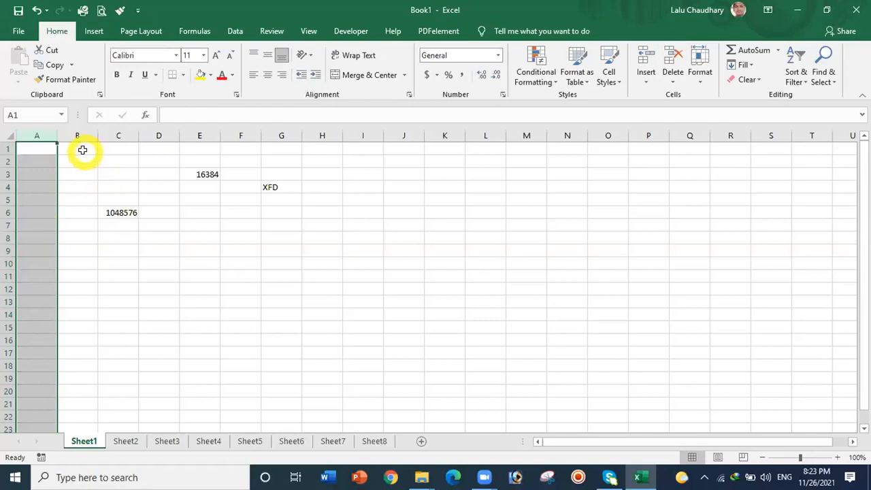
drag(82, 150, 87, 229)
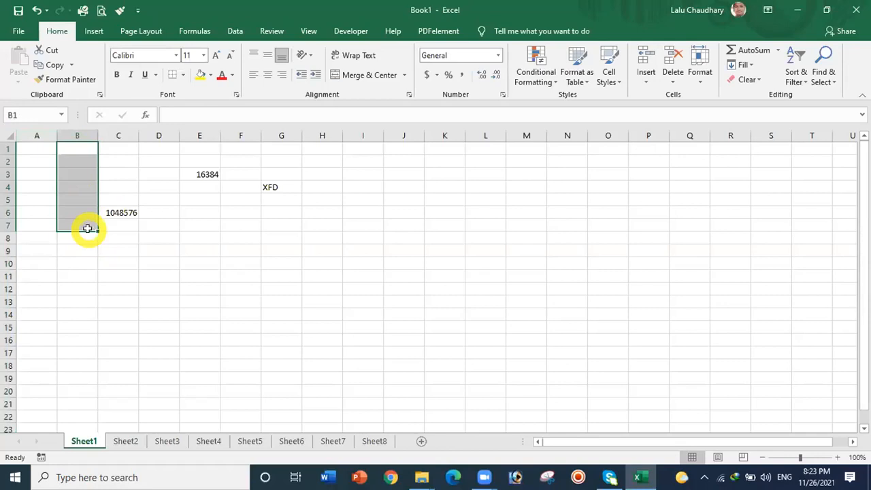
Select the range C1:C8, and replace it with a selection of columns B to E from row 1 down to row 1320.
click(129, 146)
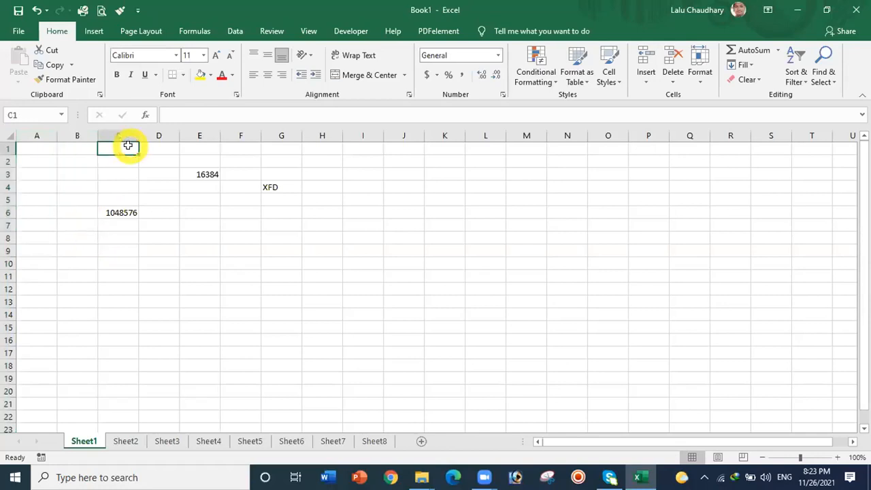
drag(128, 145, 122, 234)
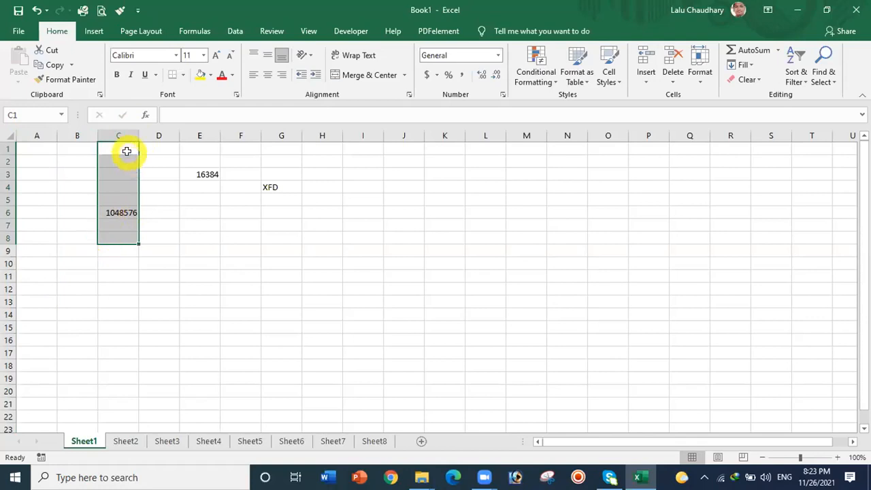
click(75, 148)
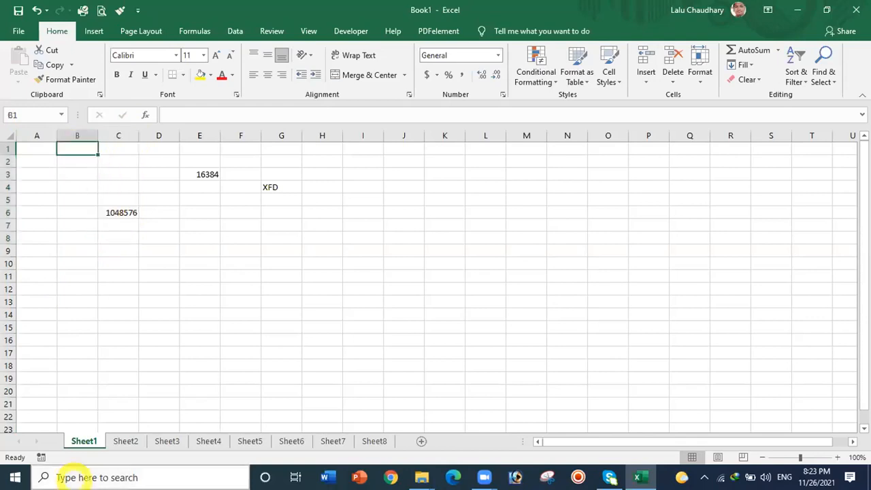
drag(85, 147, 196, 217)
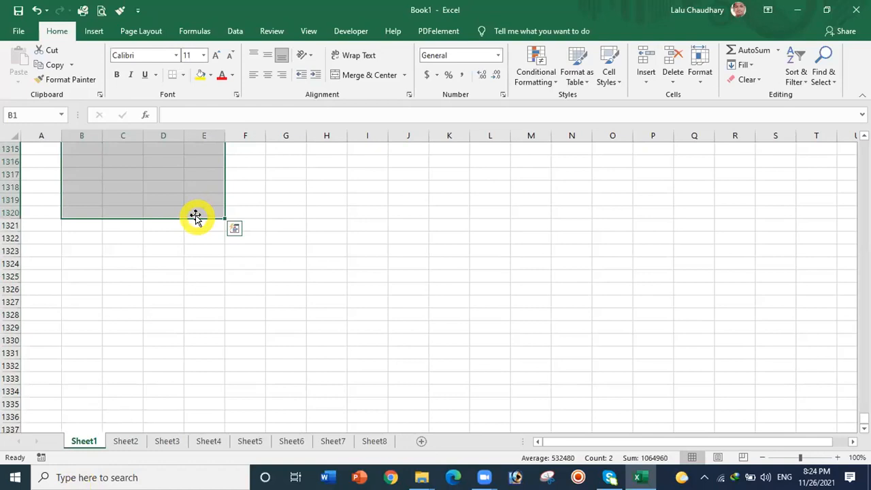
Clear the large selection and jump from cell A1316 to the first cell of column A.
click(320, 160)
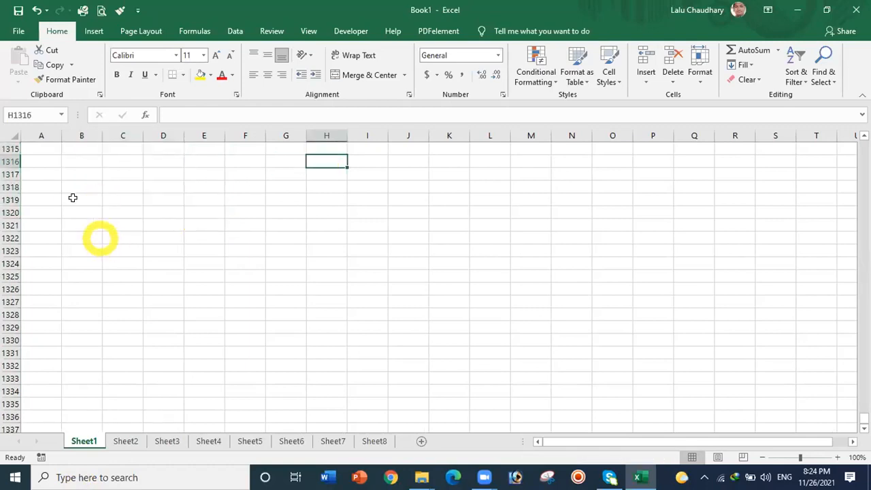
click(38, 161)
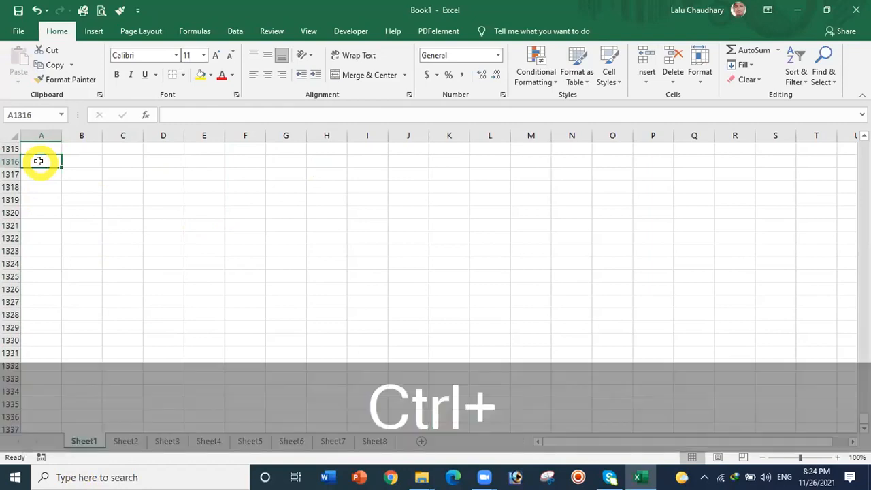
key(ctrl+Up)
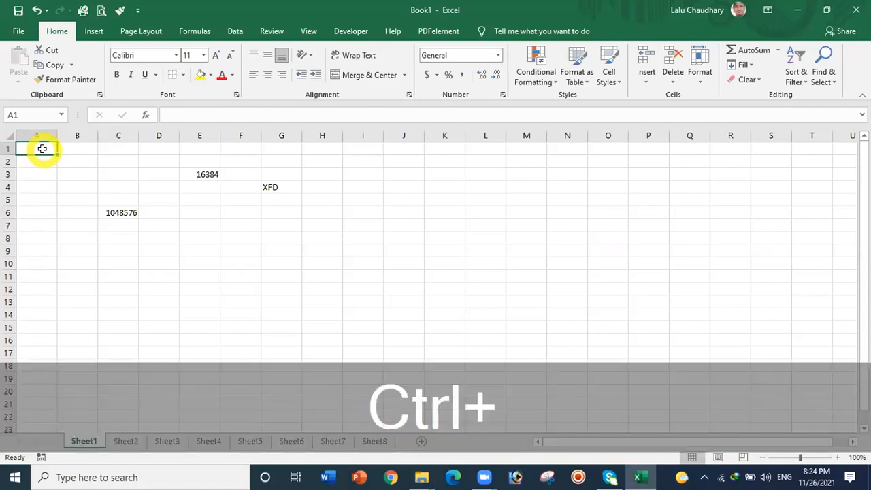
Jump from A1 to the last row of column A, cell A1048576, and return to the sheet's first row at A1.
key(ctrl+Down)
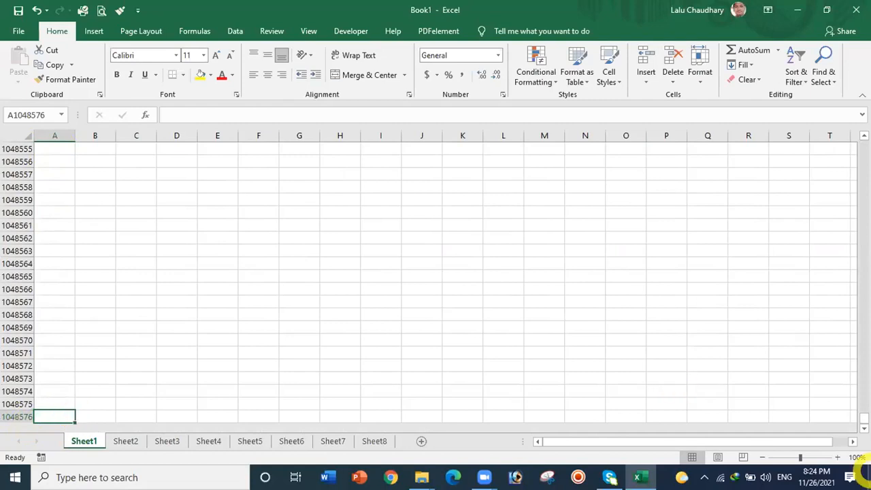
drag(864, 415, 859, 366)
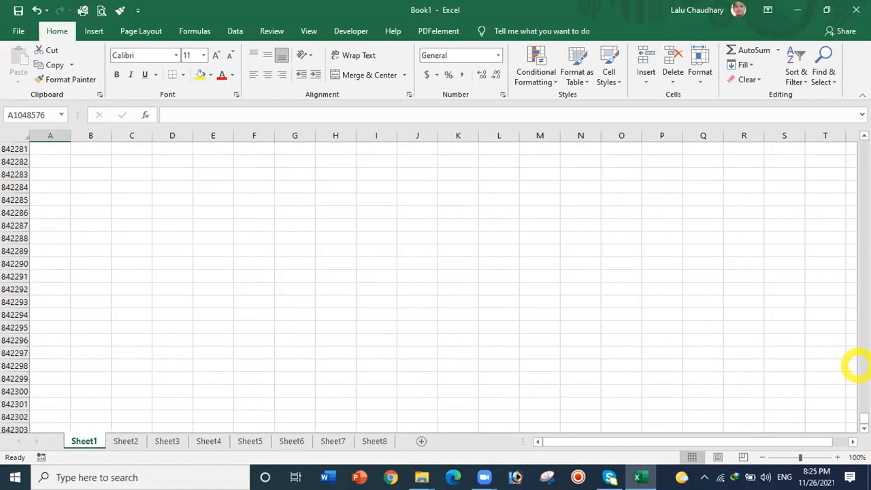
drag(858, 412, 855, 288)
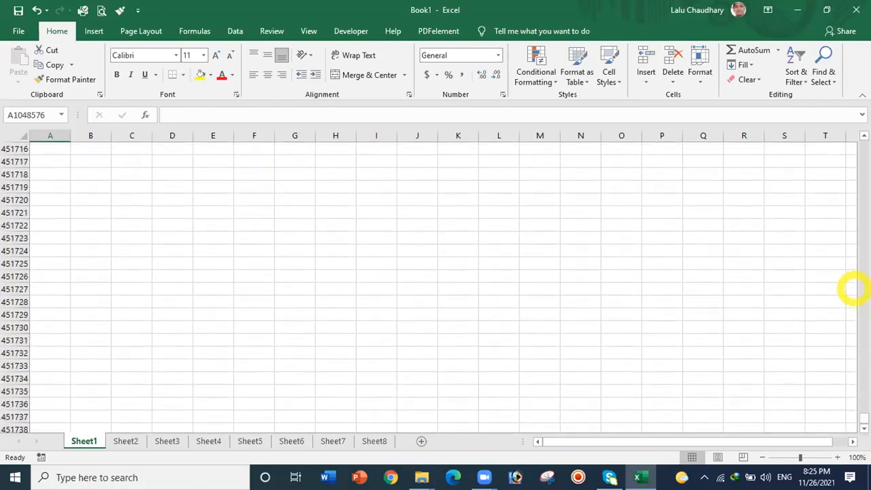
drag(859, 415, 856, 136)
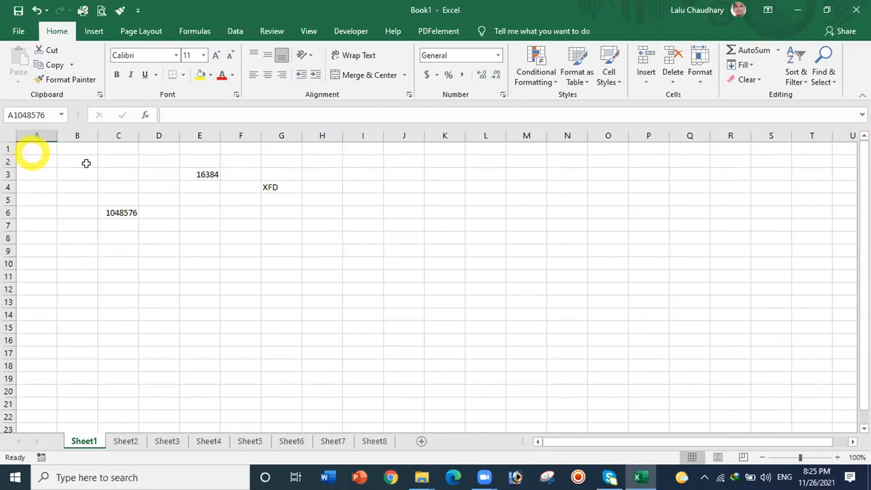
click(40, 147)
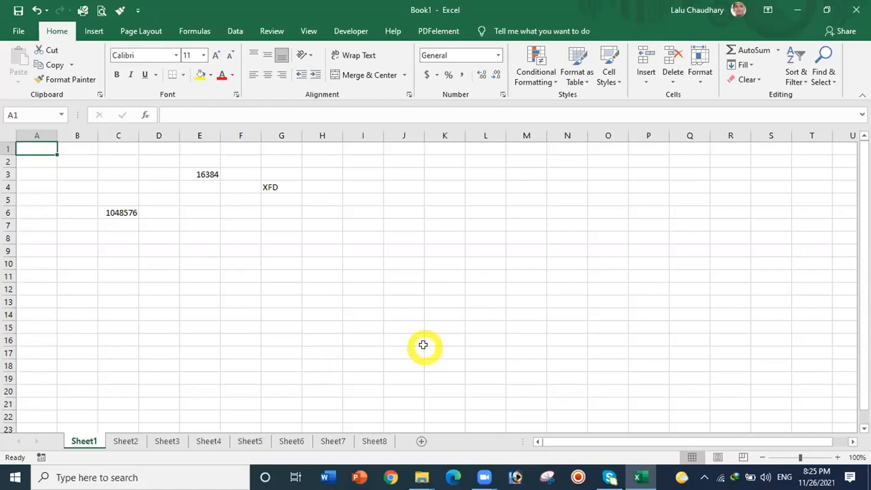
Jump from A1 to the last column of row 1, cell XFD1, and examine the area beyond the sheet's final column.
click(36, 147)
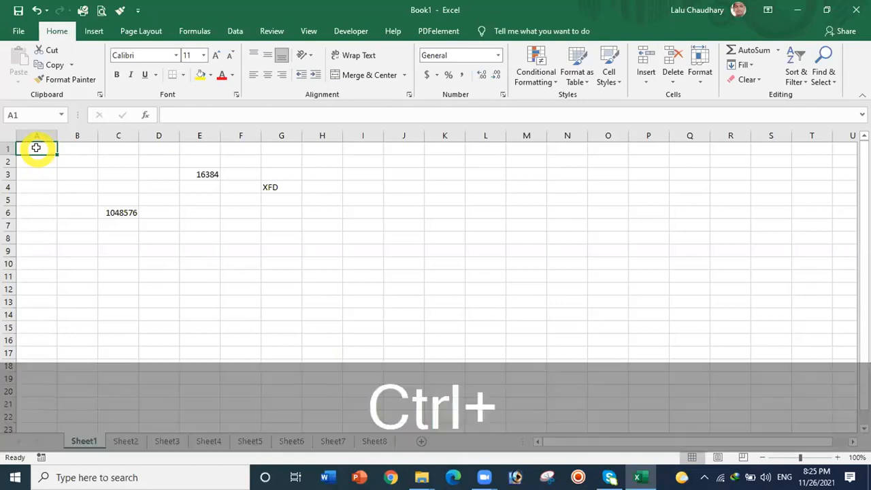
key(ctrl+Right)
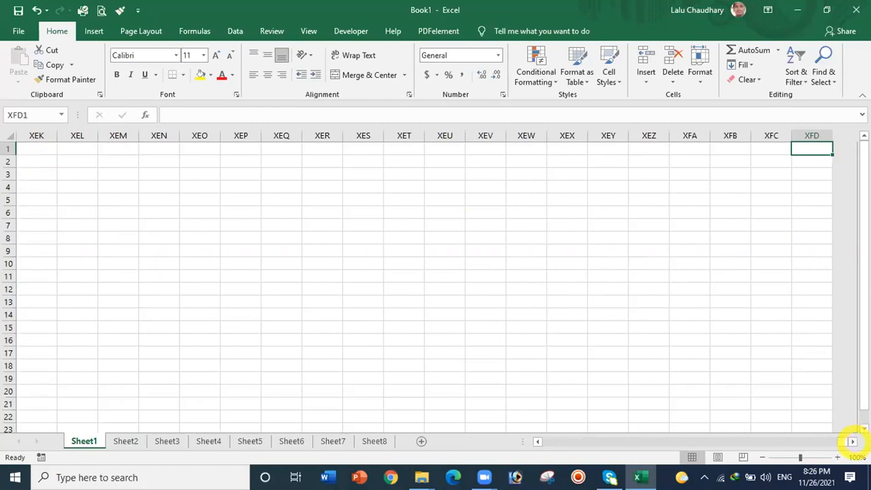
click(852, 441)
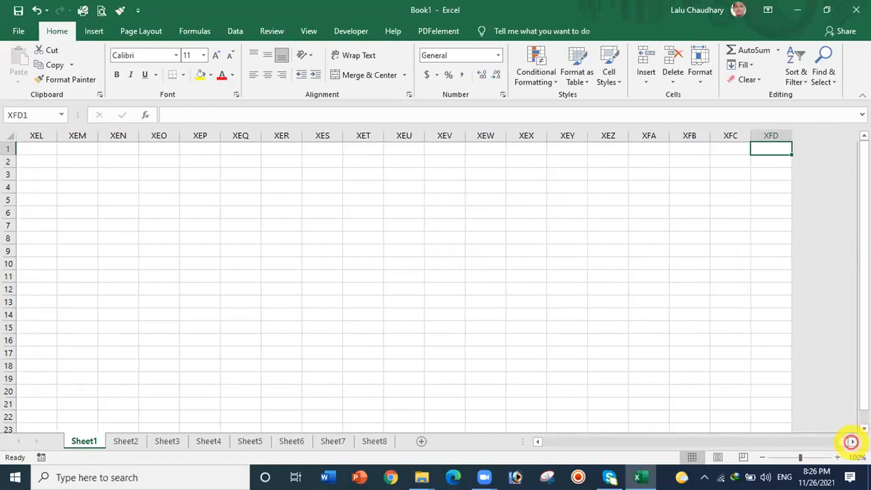
click(852, 441)
click(852, 441)
click(853, 441)
click(853, 441)
click(852, 441)
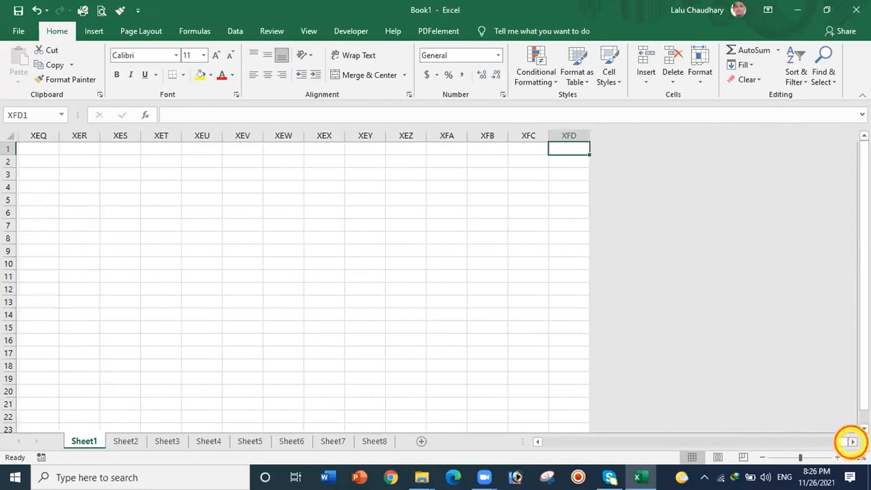
click(852, 442)
click(853, 441)
click(853, 441)
click(853, 441)
click(852, 442)
click(852, 442)
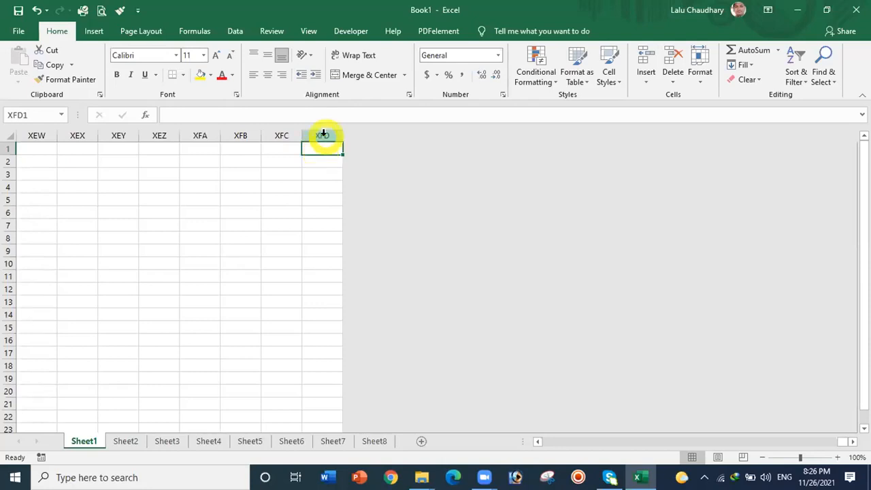
Select the whole of the last column XFD, clear that selection, and make XFD1 the active cell.
click(322, 135)
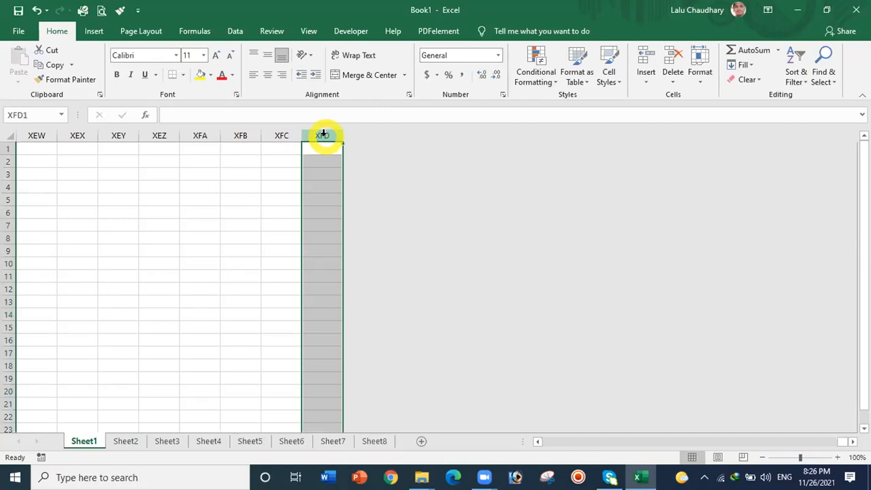
click(238, 184)
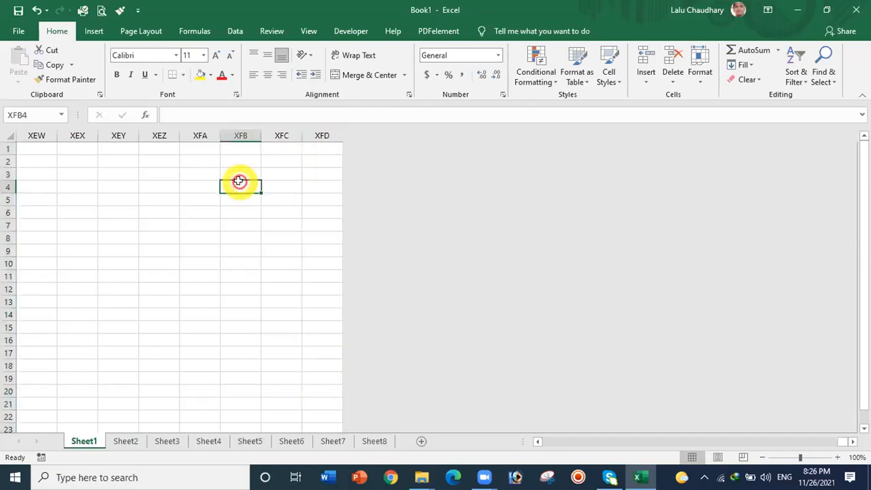
click(316, 150)
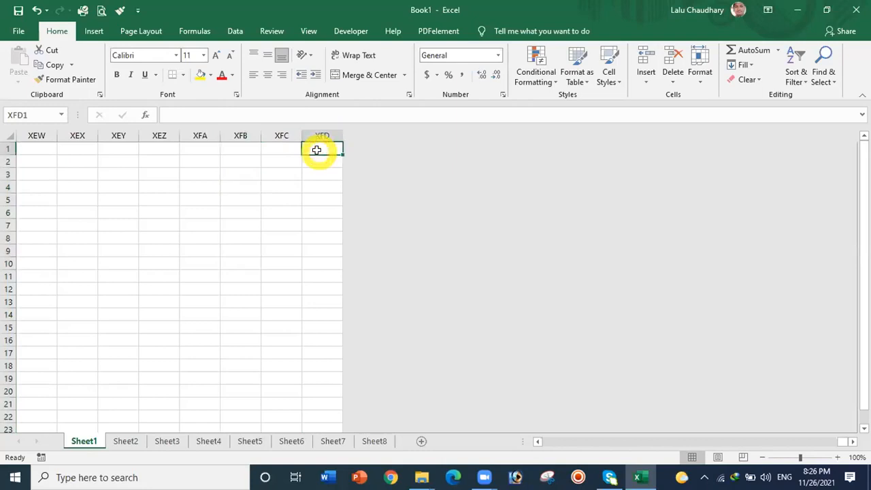
Bring the first columns of the sheet back into view and select cell A1.
click(537, 442)
drag(538, 442, 537, 442)
click(538, 442)
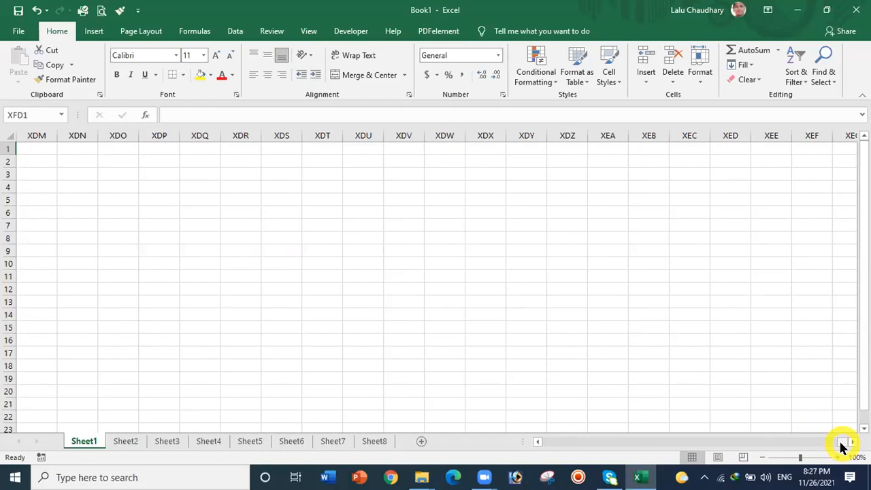
drag(842, 444, 617, 445)
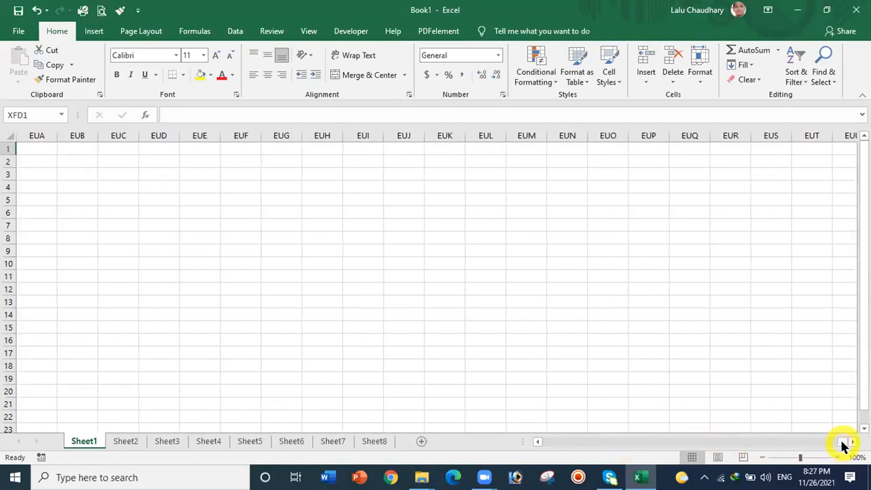
drag(844, 444, 539, 426)
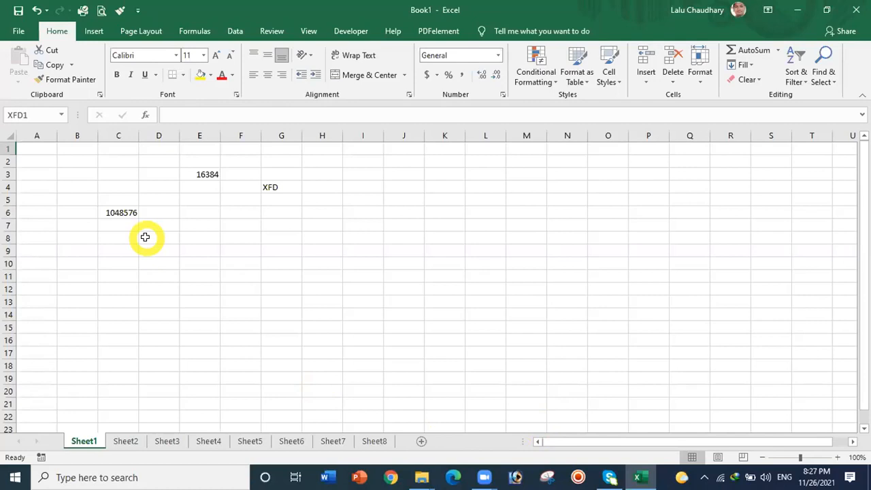
click(36, 148)
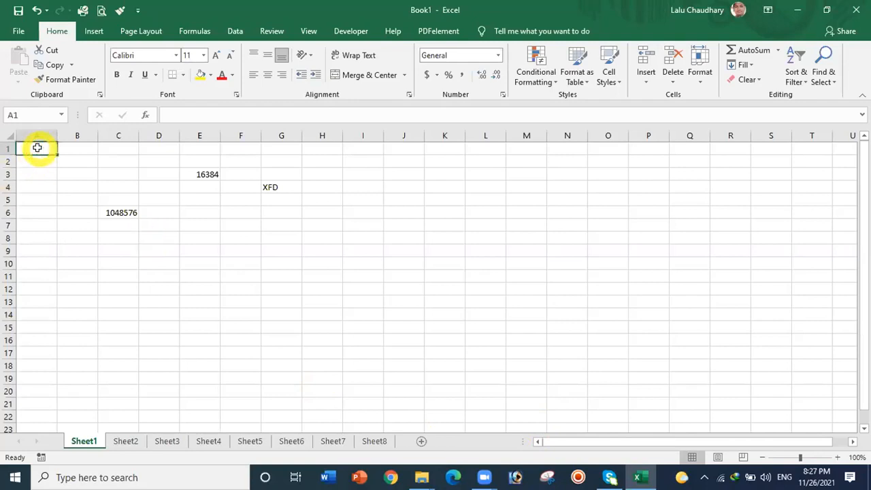
Jump from A1 to the last column XFD1 and back, and from A1 to the last row A1048576 and back.
key(ctrl)
key(ctrl)
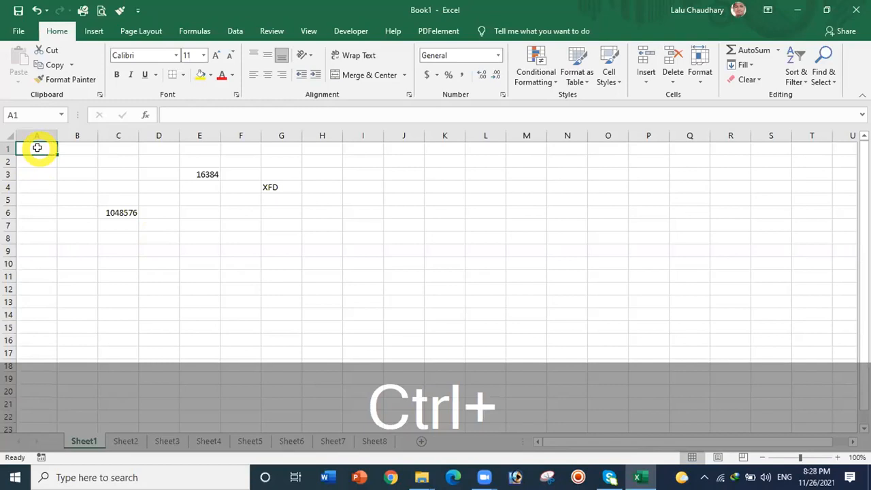
key(ctrl+Right)
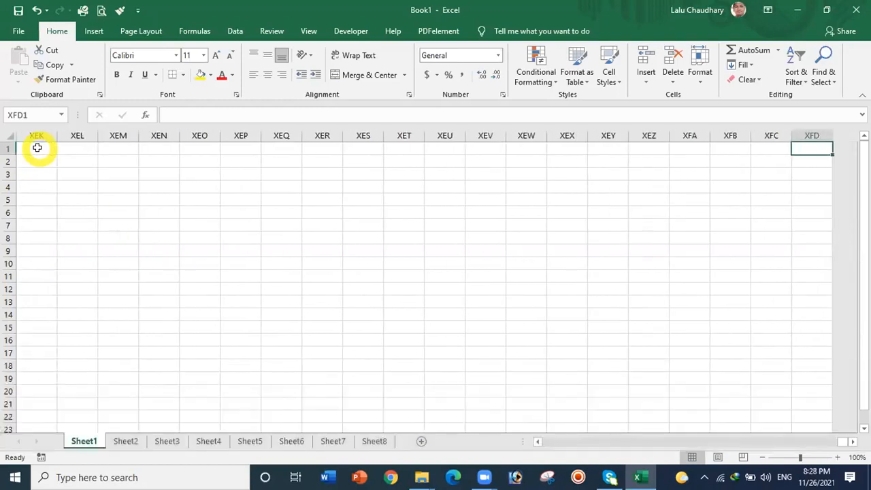
key(ctrl)
key(ctrl+Left)
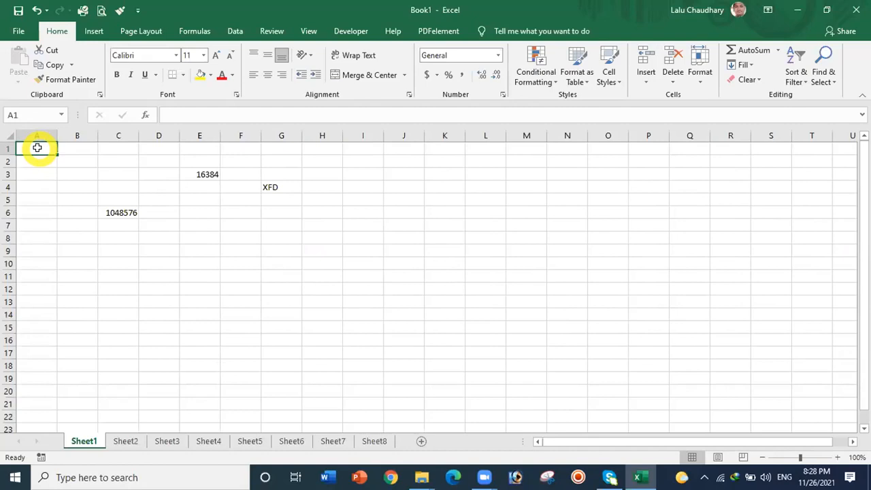
key(ctrl+Down)
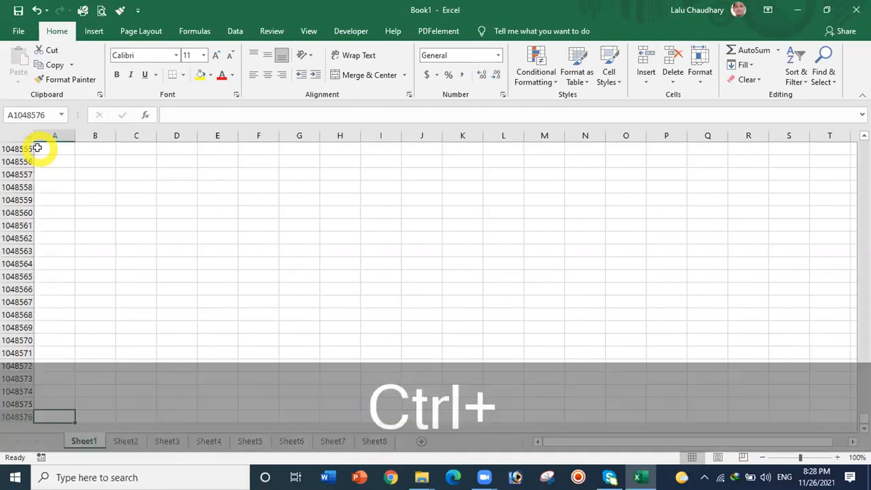
key(ctrl+Up)
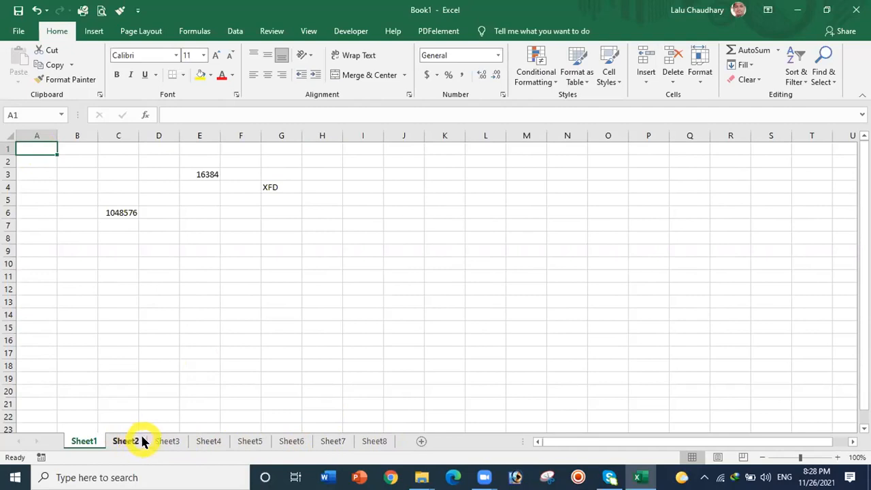
click(86, 439)
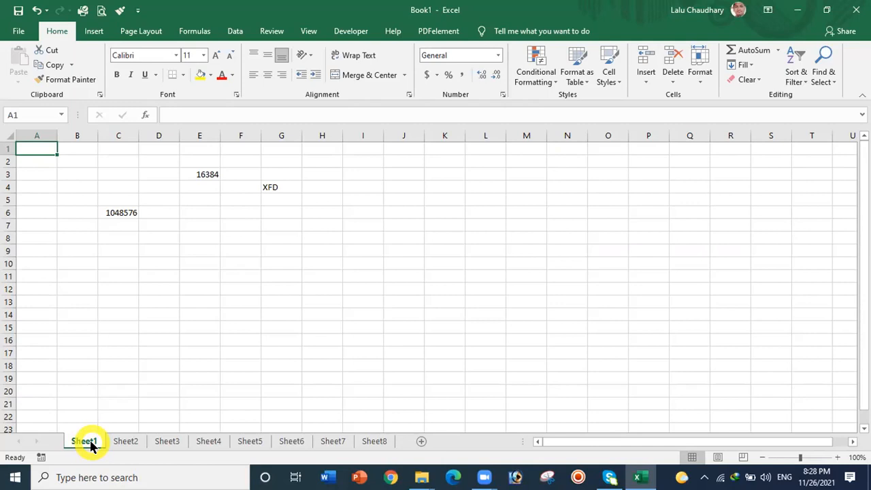
click(367, 271)
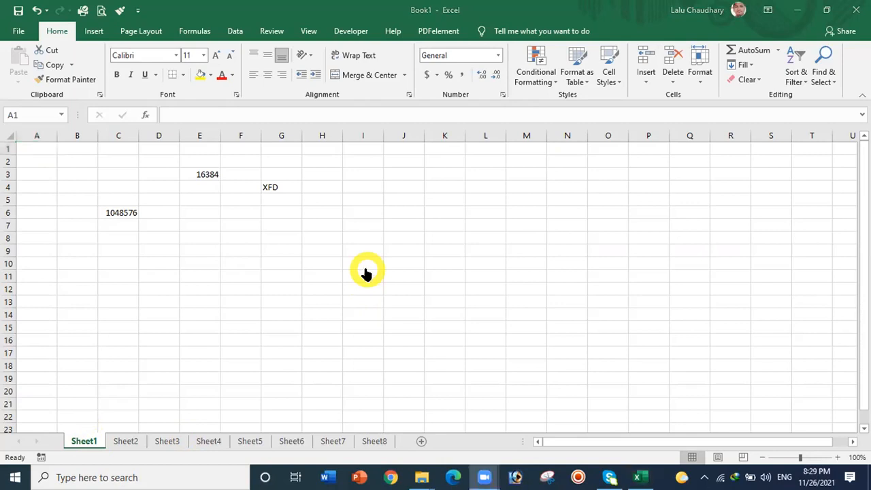
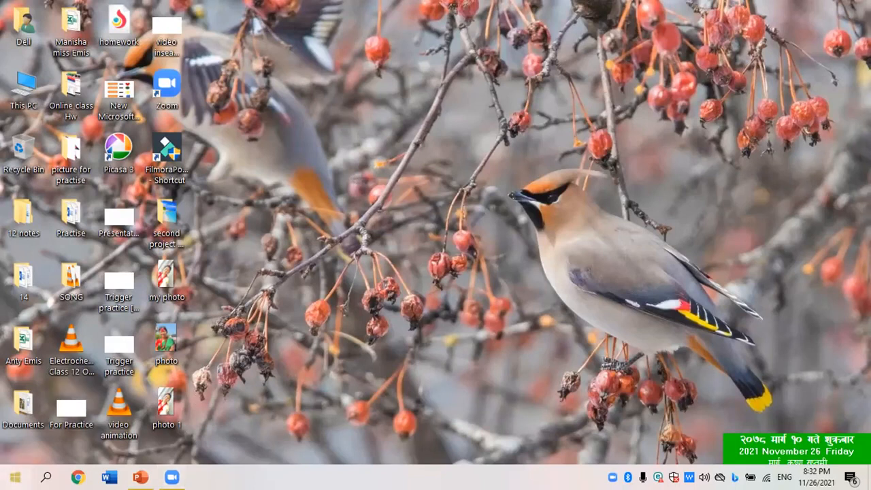
Launch Excel on the second computer's desktop and create a blank workbook.
click(15, 477)
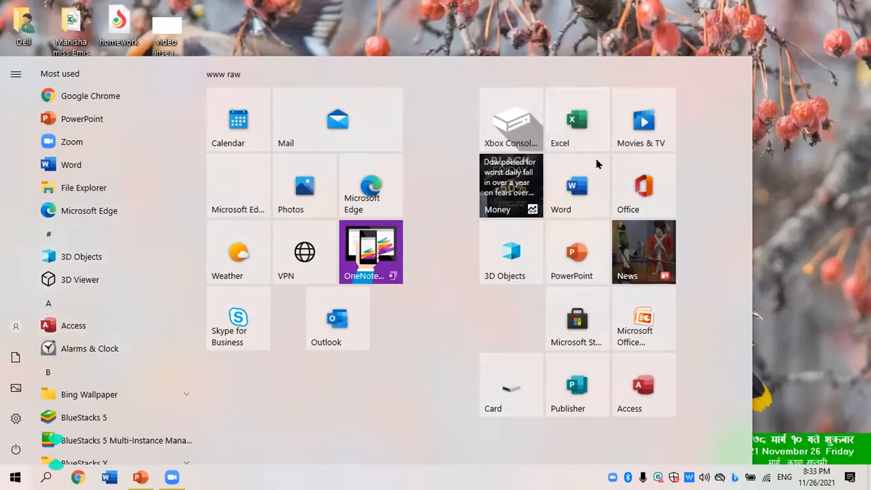
click(577, 124)
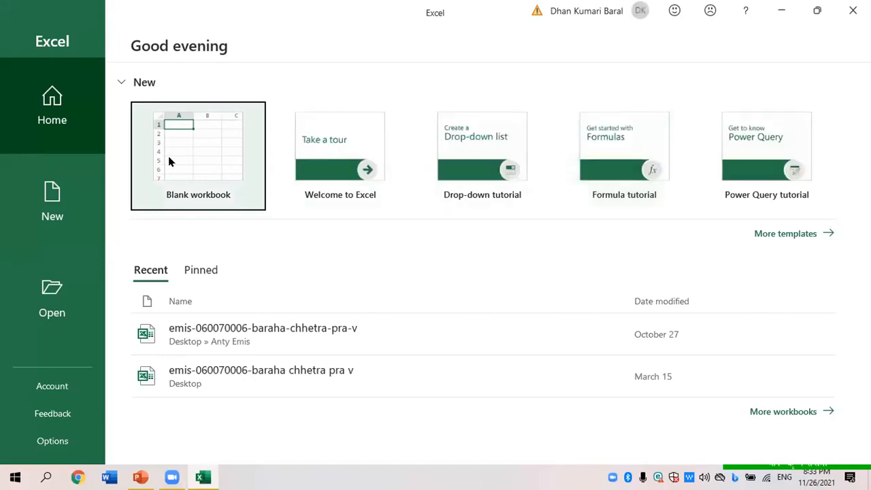
click(199, 194)
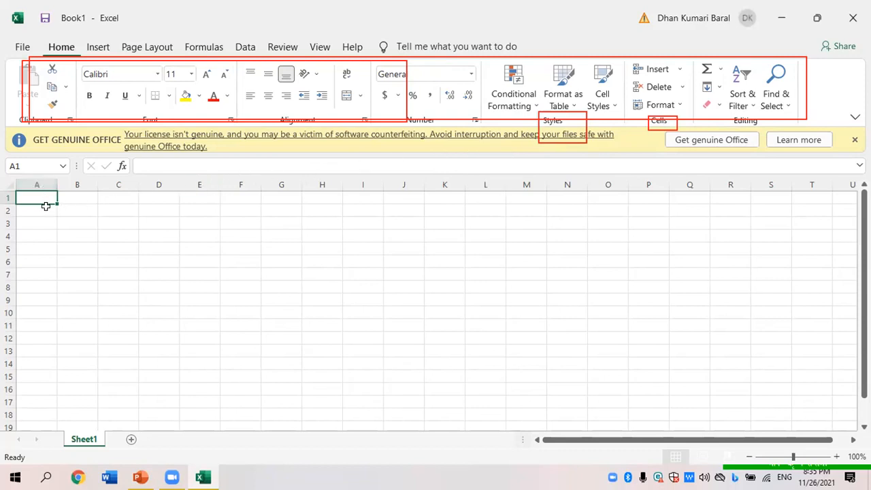
Activate cell B2 and select the whole of column H, then activate cell A8 and select the whole of row 8.
click(84, 207)
double_click(84, 207)
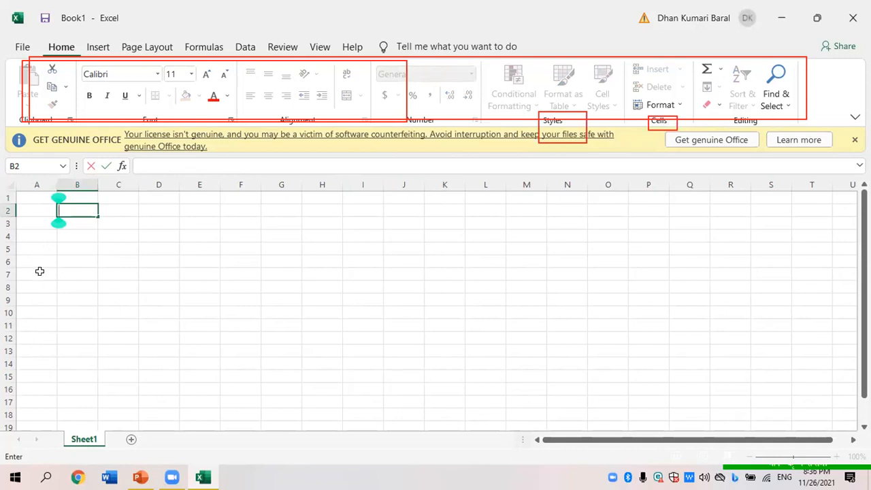
click(317, 185)
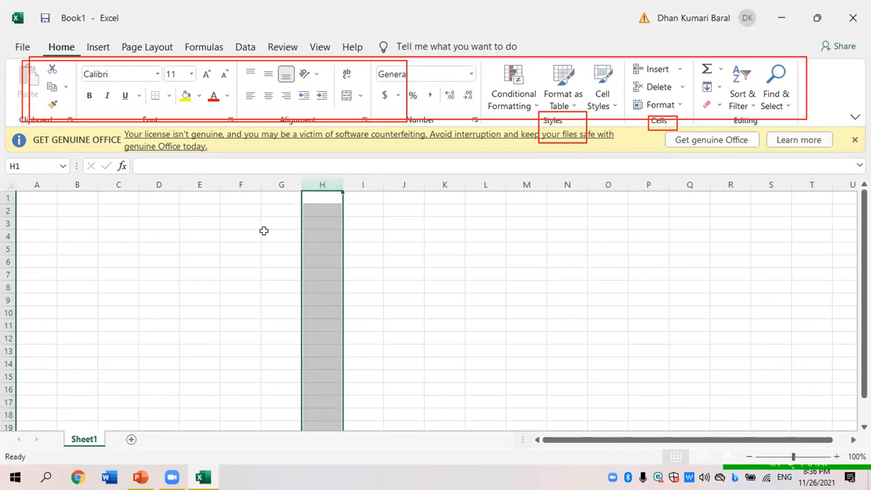
double_click(34, 283)
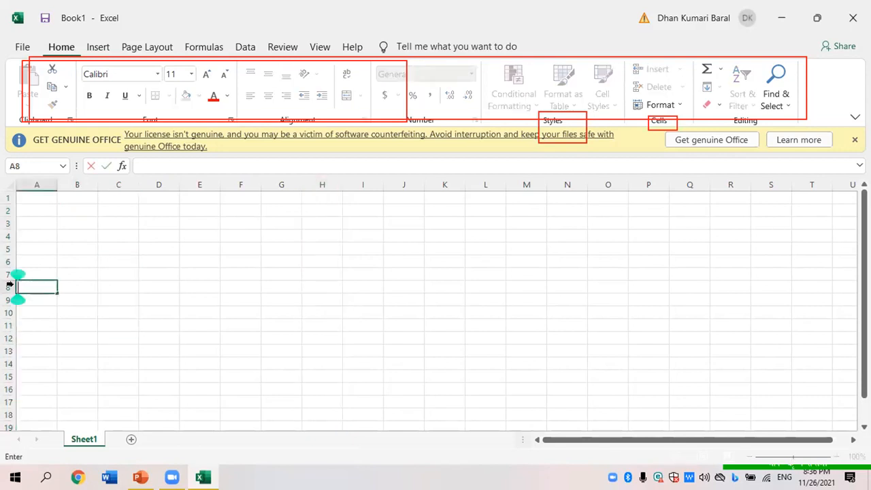
click(9, 285)
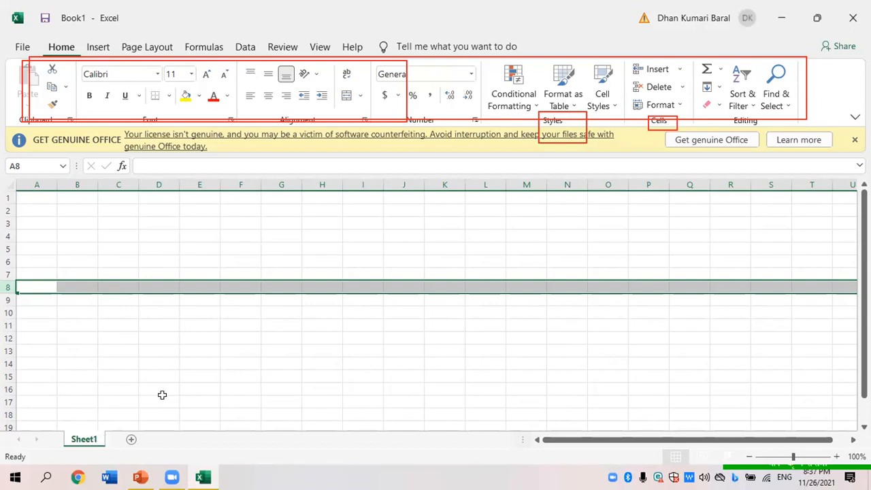
Make F16 the active cell, and open the Sheet1 tab name for editing and leave it.
double_click(245, 402)
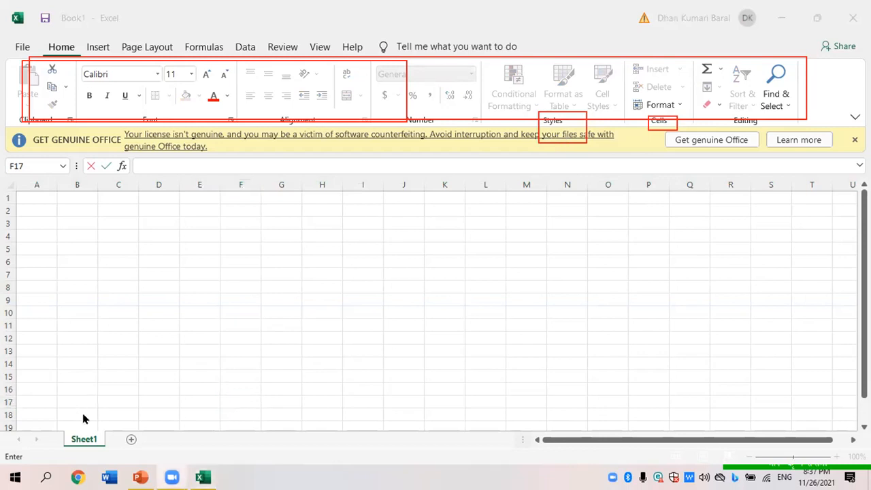
click(218, 392)
click(220, 390)
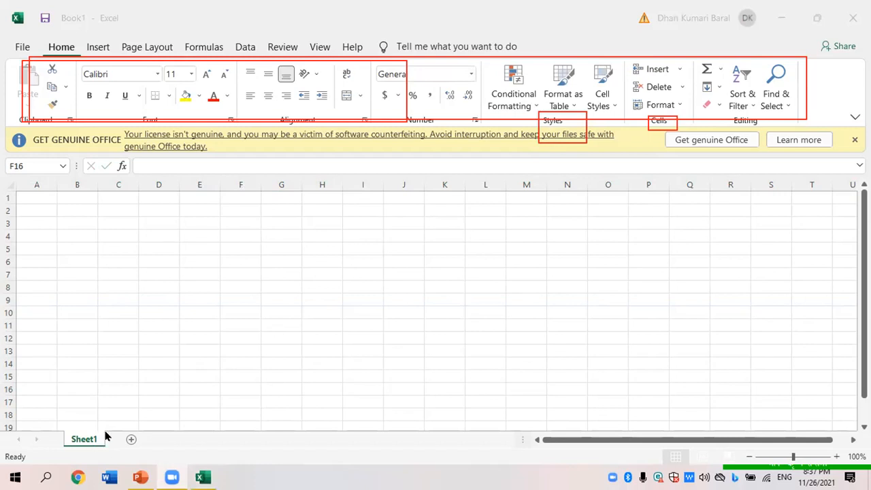
double_click(104, 439)
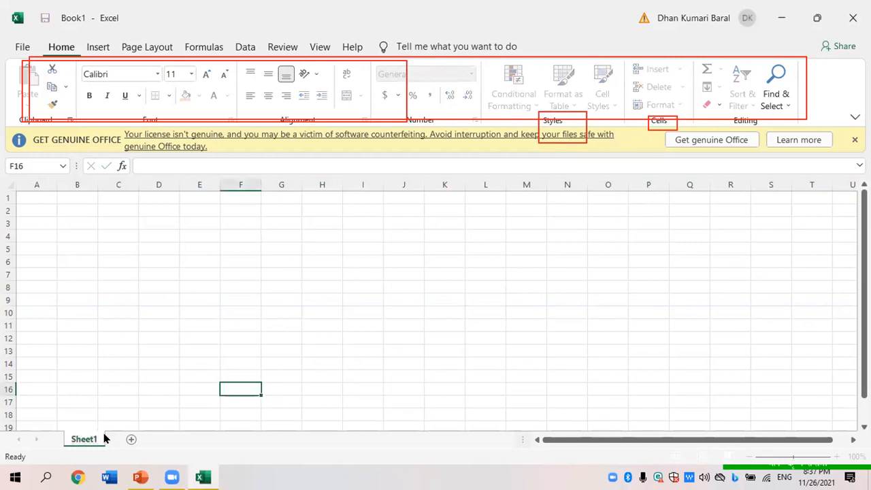
click(104, 435)
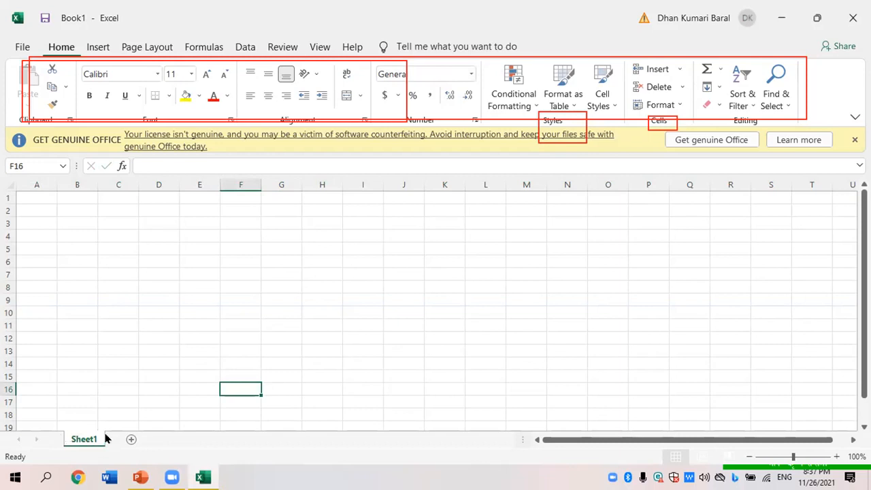
click(106, 439)
Add three new worksheets, Sheet2, Sheet3 and Sheet4, after Sheet1.
click(131, 439)
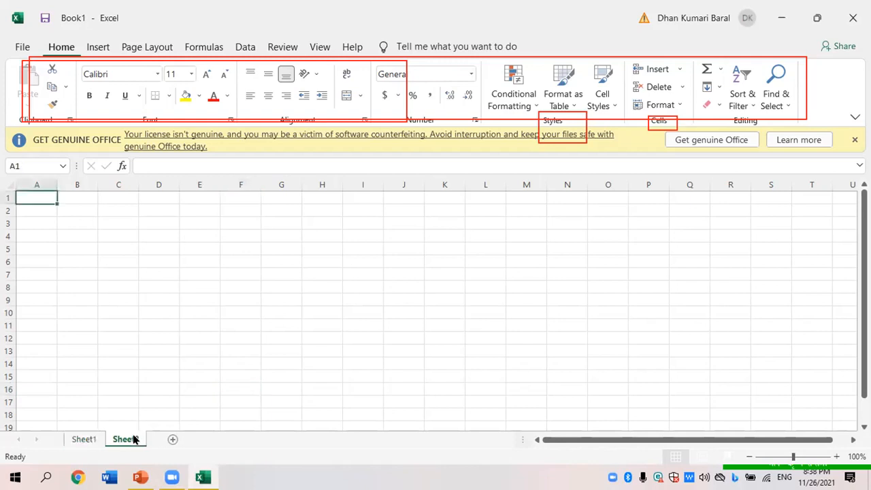
click(171, 440)
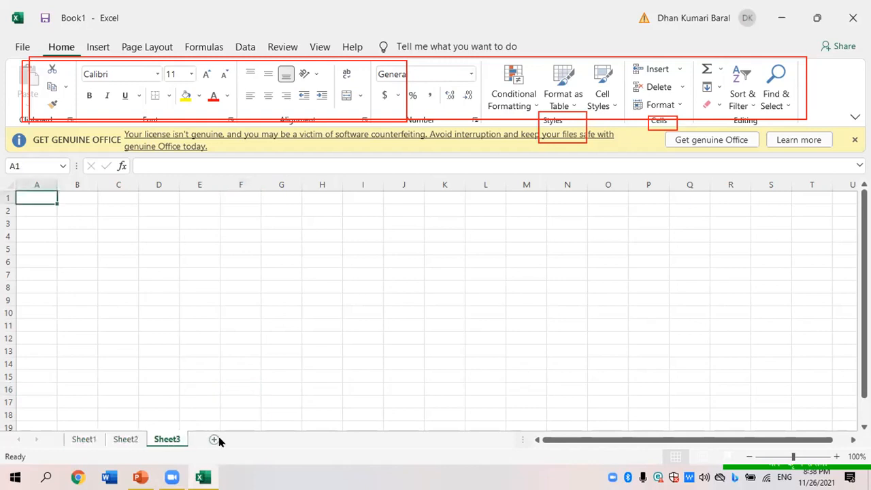
click(217, 440)
double_click(218, 440)
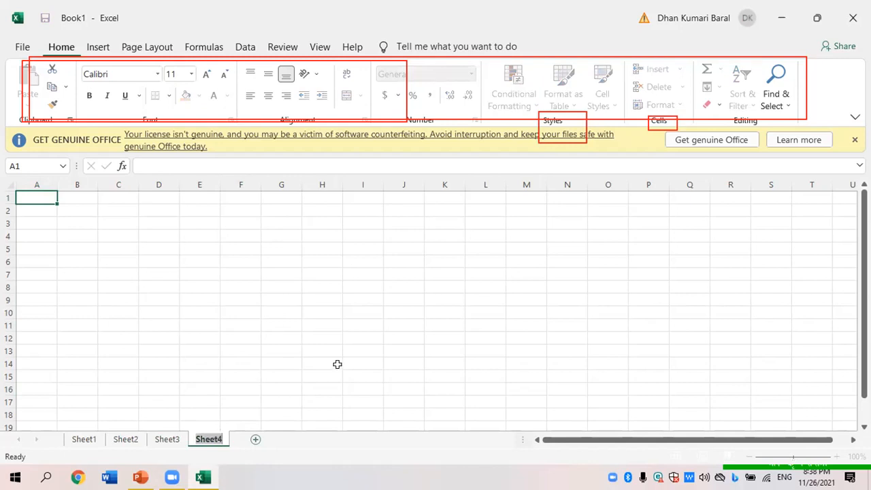
Delete the worksheets Sheet4, Sheet3 and Sheet2 one after another, keeping only Sheet1.
double_click(77, 439)
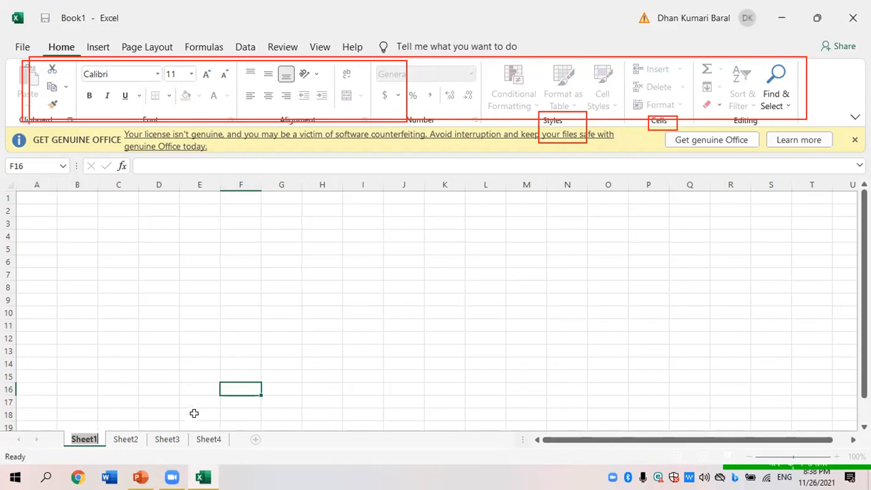
click(201, 437)
right_click(200, 436)
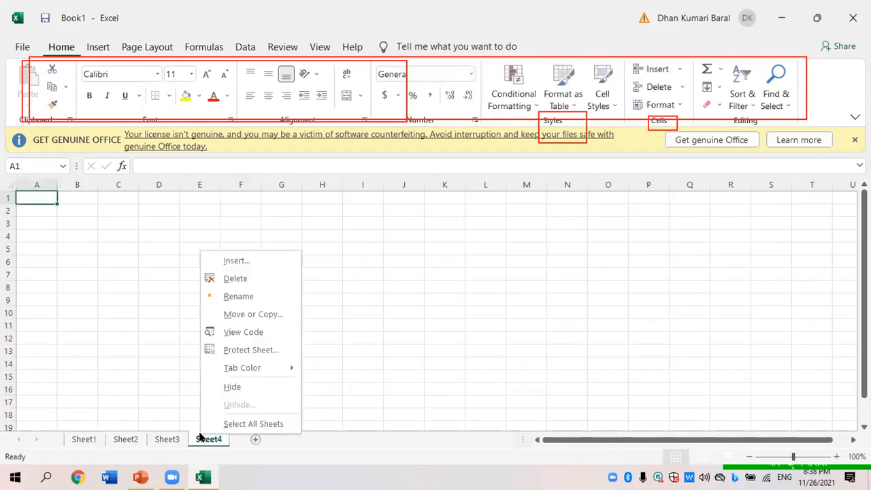
click(235, 279)
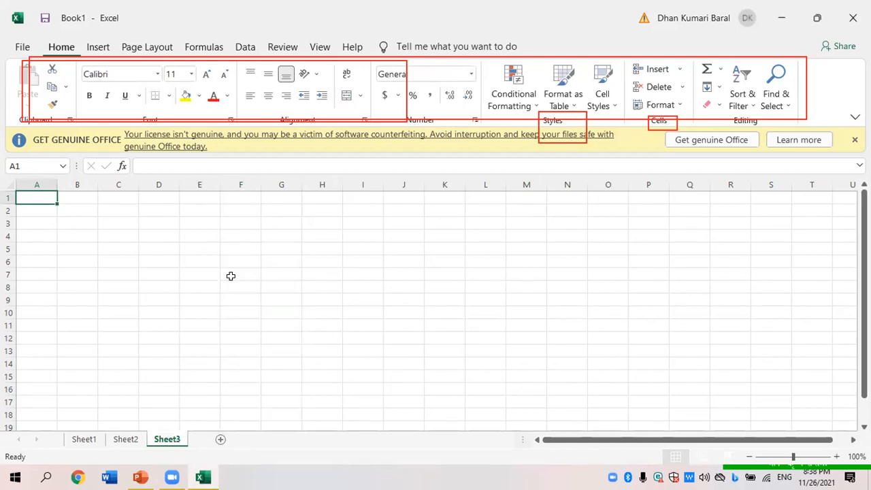
right_click(166, 436)
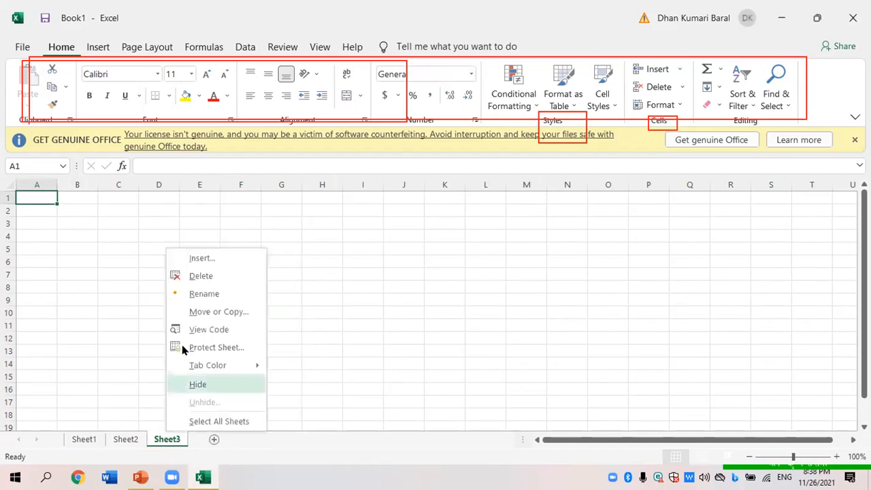
click(192, 277)
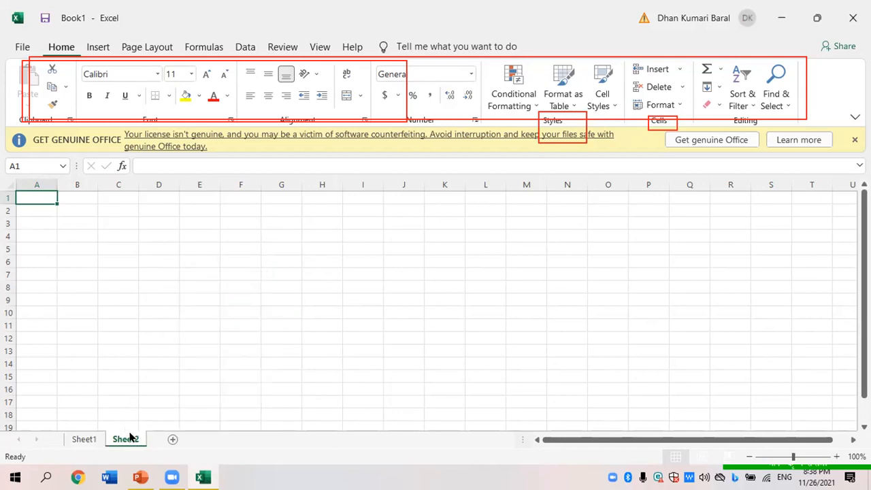
right_click(130, 436)
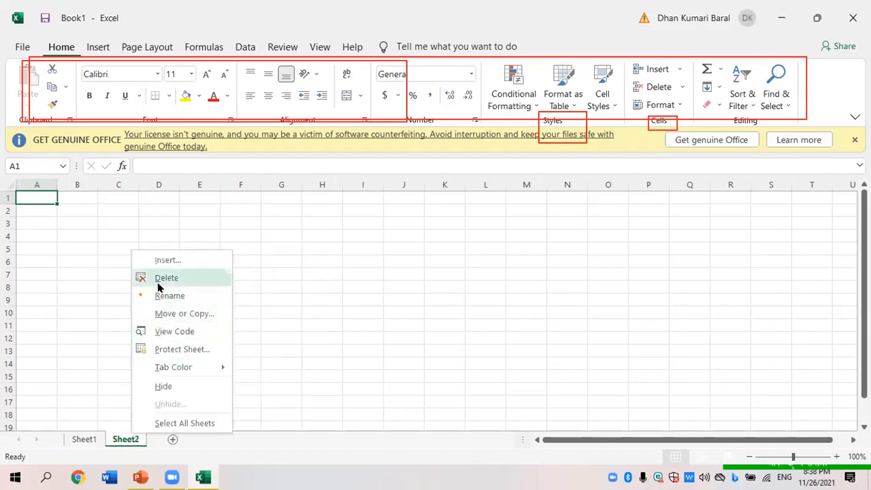
click(158, 285)
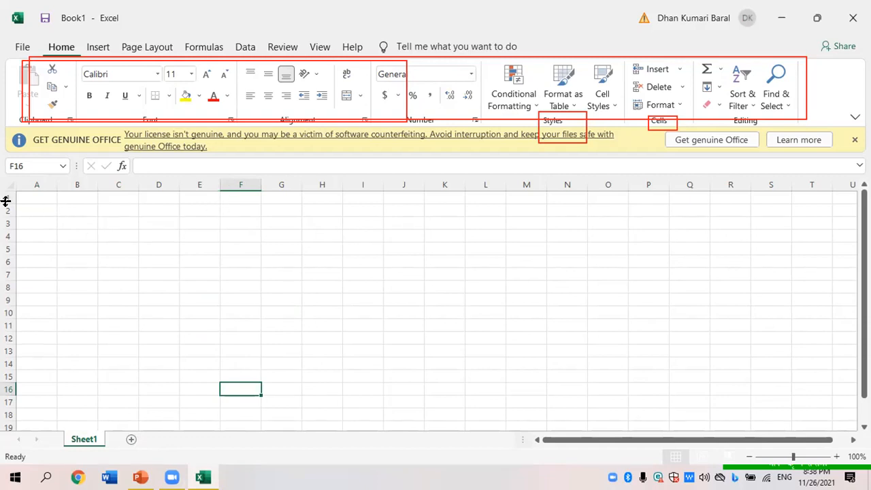
Jump from A1 to the last row A1048576 and back, and from A1 to the last column XFD1 and back.
click(39, 194)
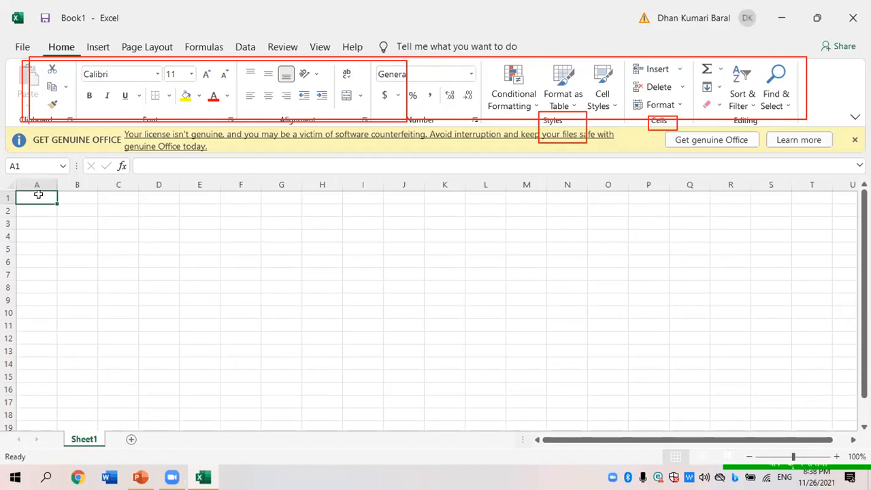
double_click(40, 204)
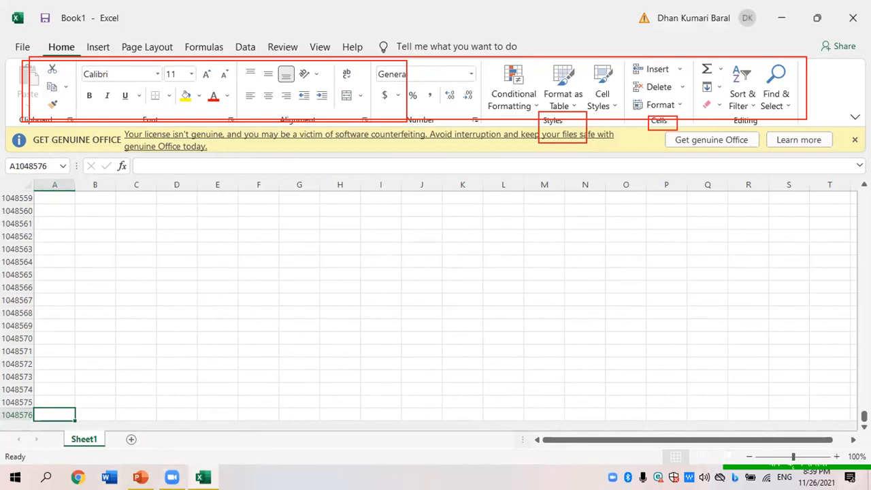
scroll(429, 306, down, 2)
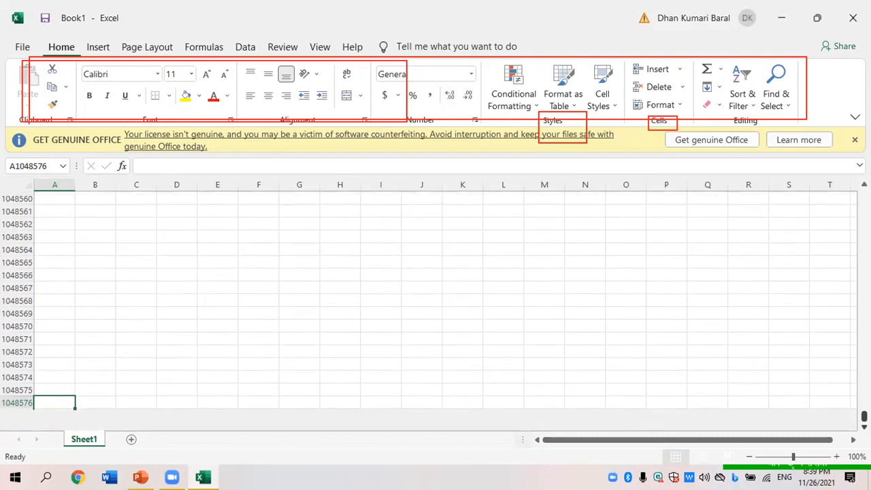
scroll(429, 272, down, 3)
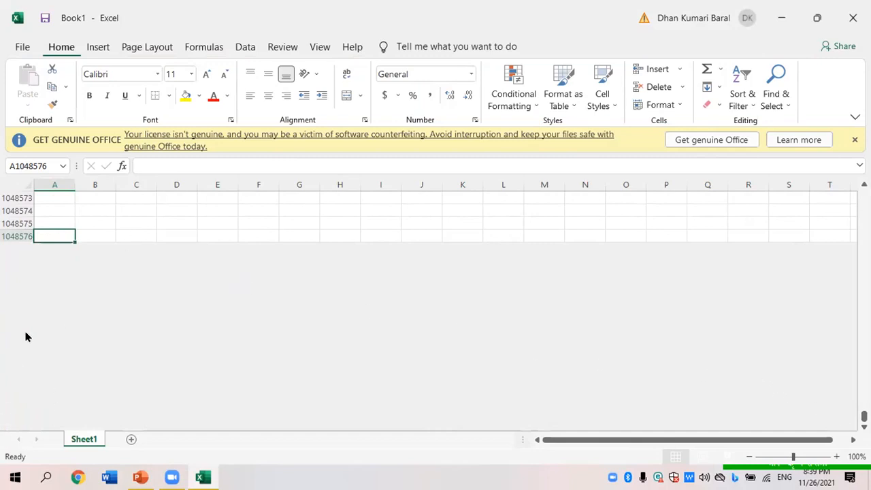
double_click(45, 236)
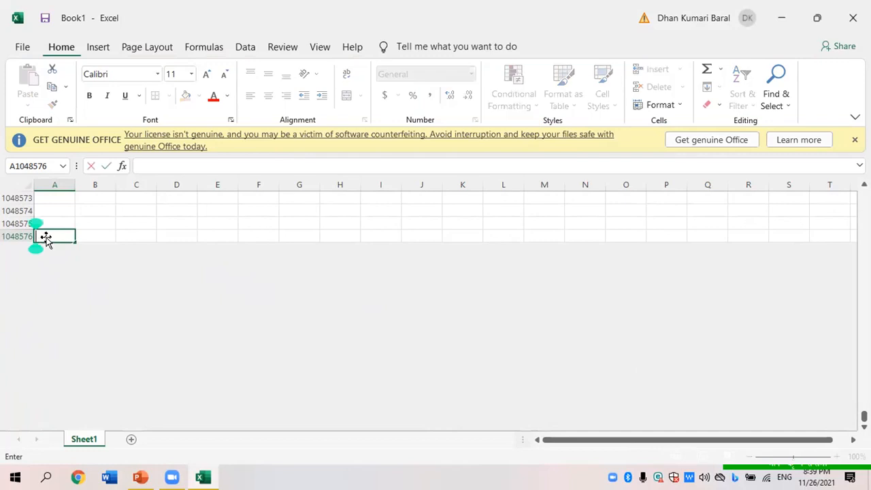
key(Escape)
key(ctrl+Home)
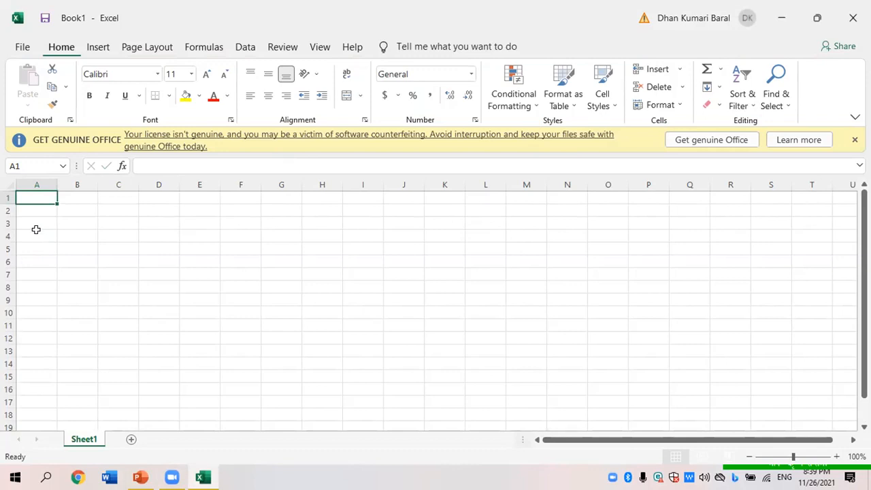
key(ctrl+Right)
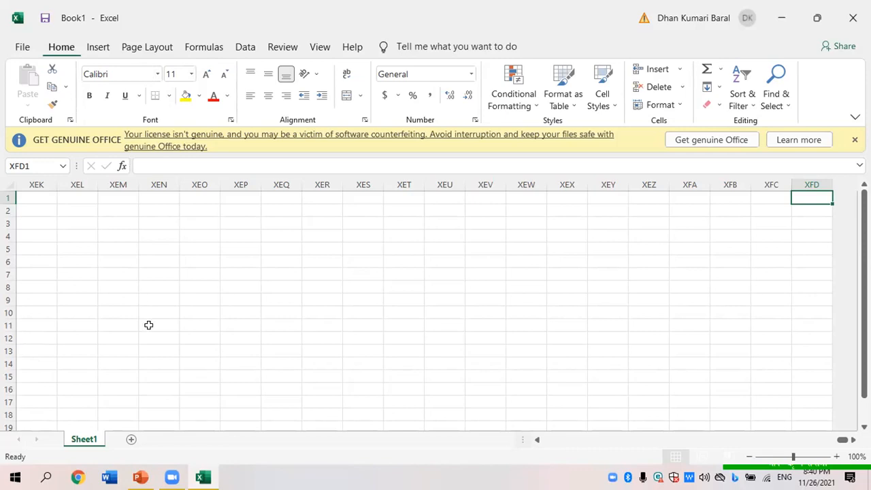
key(ctrl+Left)
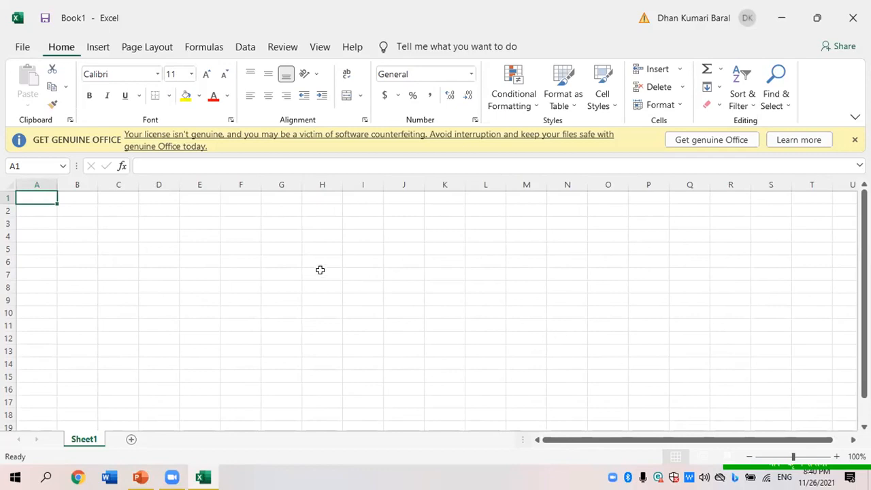
Collapse the ribbon and place the cursor in the formula bar, with the window restored to a smaller size and maximized again.
double_click(61, 48)
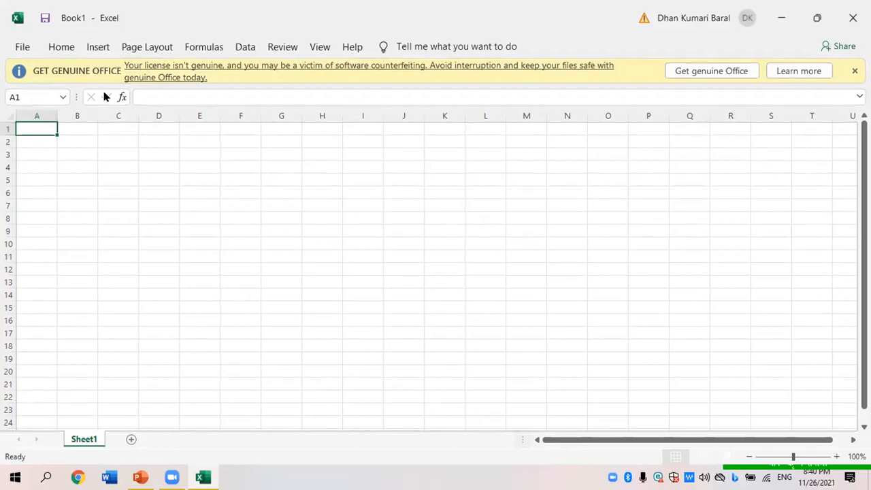
click(332, 90)
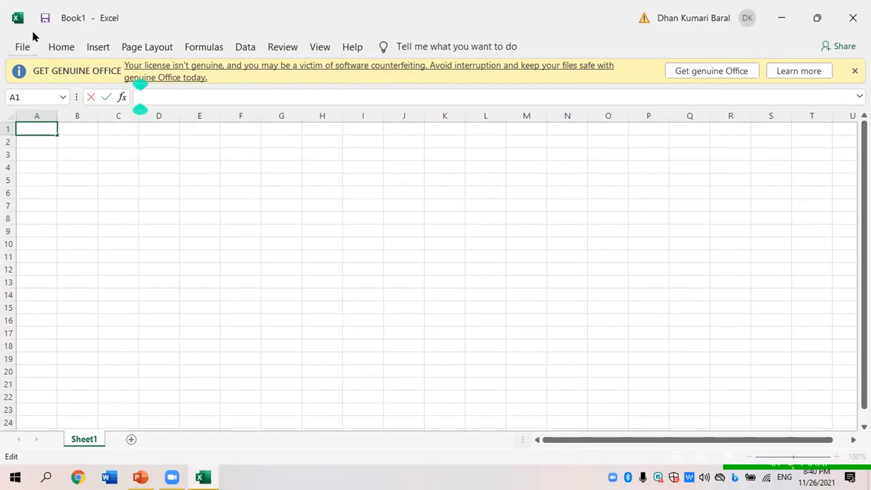
double_click(57, 21)
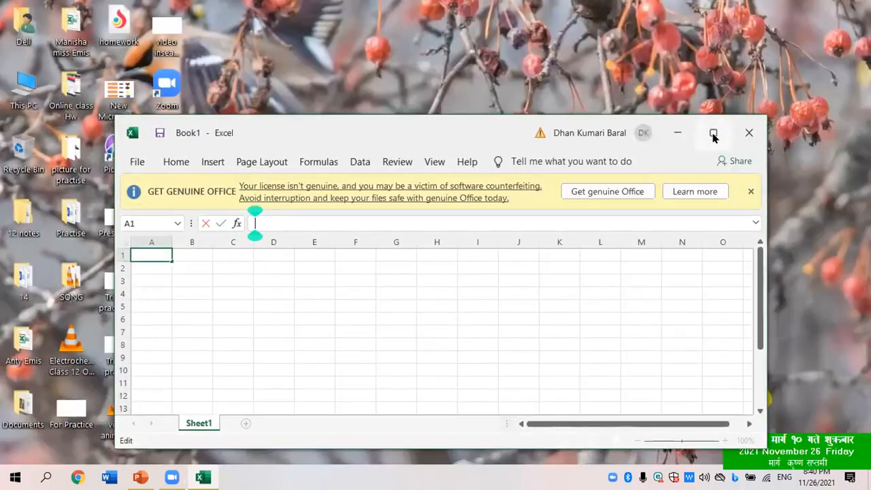
click(713, 134)
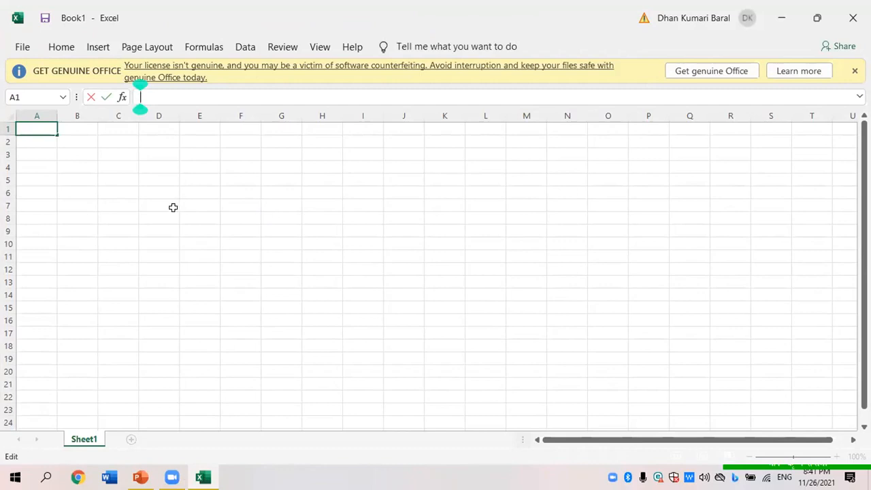
Jump from A2 to the last column XFD2 and back, and from A2 to the last row A1048576 and back up.
click(46, 138)
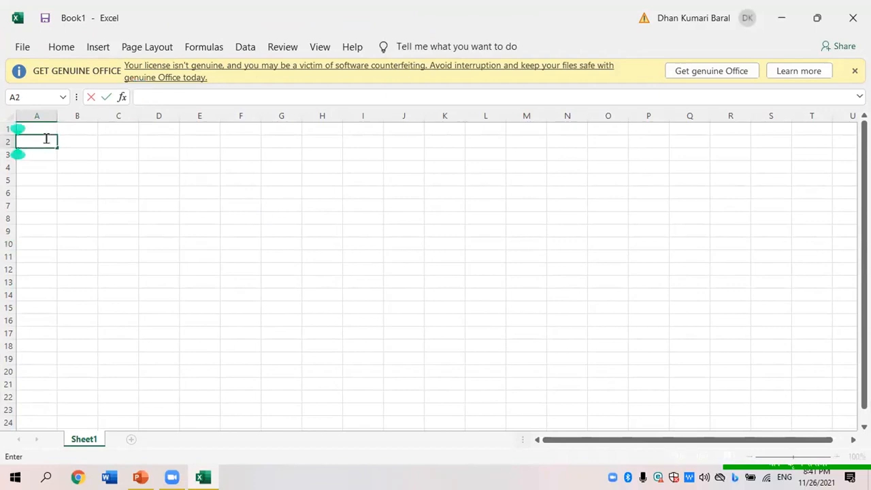
key(ctrl+Right)
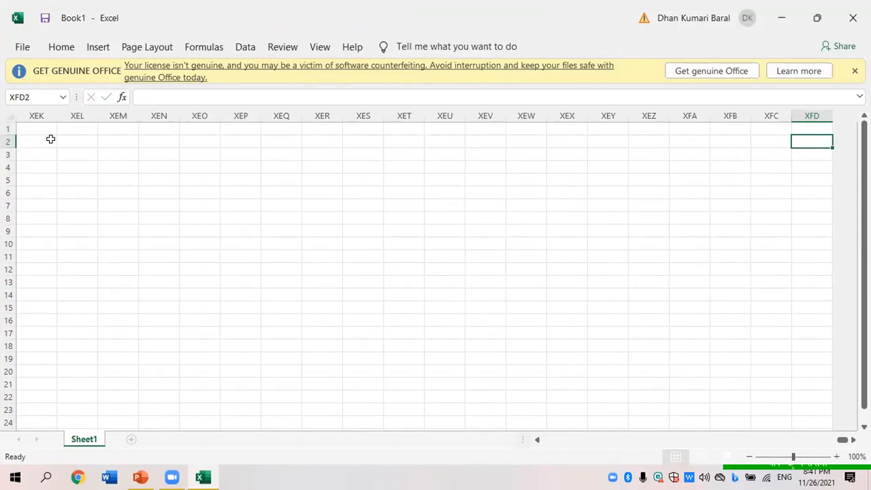
key(ctrl+Left)
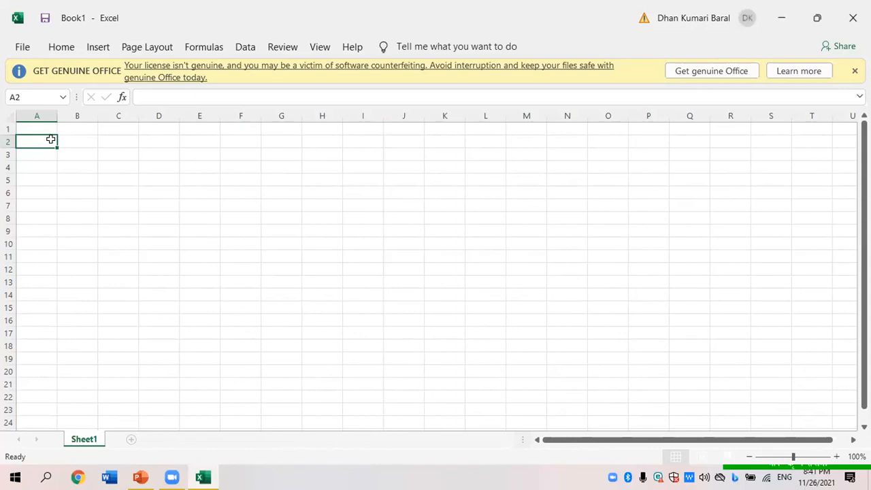
key(ctrl+Down)
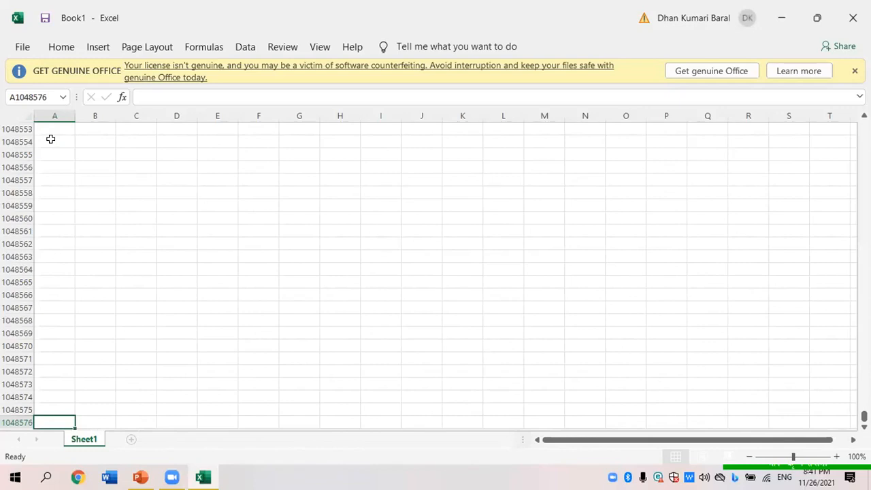
key(ctrl+Up)
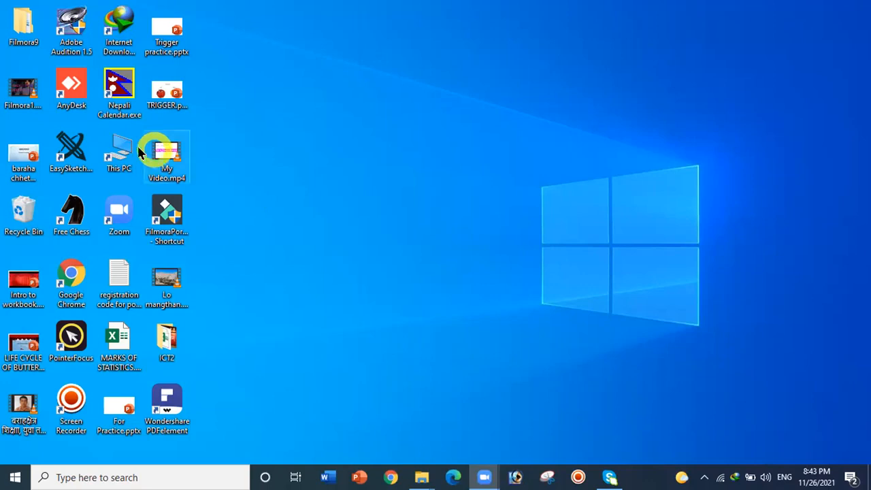
Open practice file.xlsx from the ICT2 folder on the desktop and update its links to external sources.
double_click(173, 341)
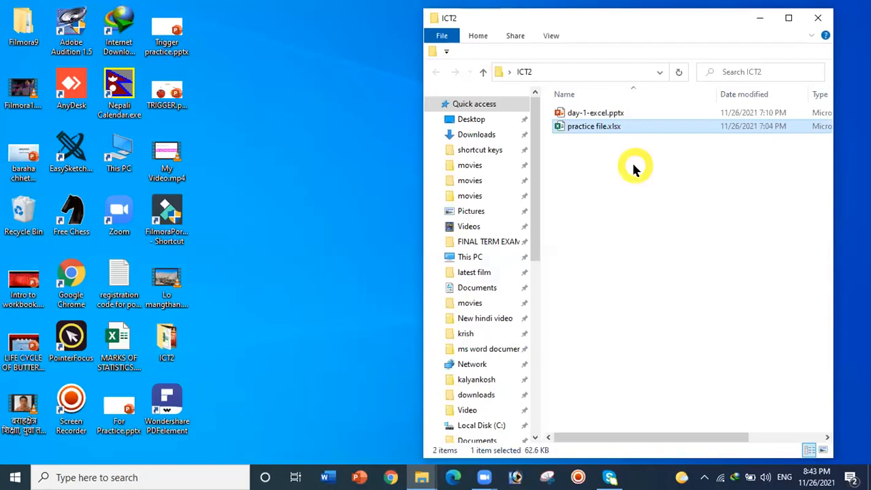
click(790, 19)
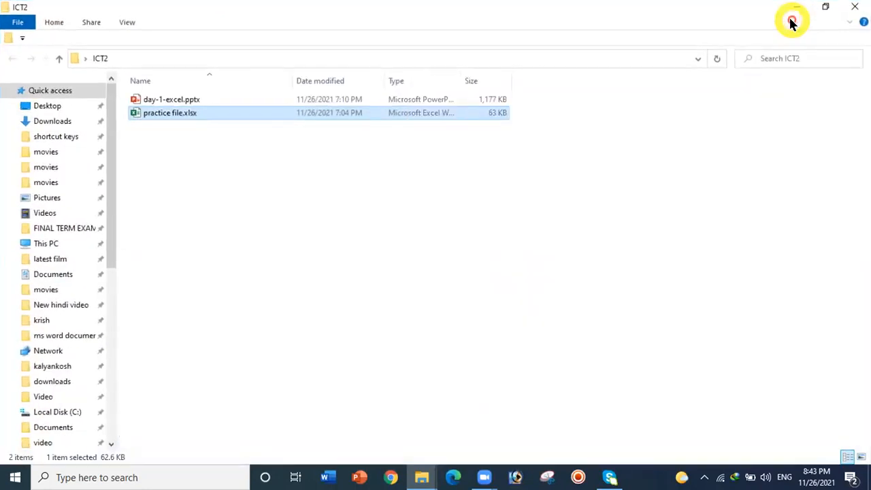
click(211, 118)
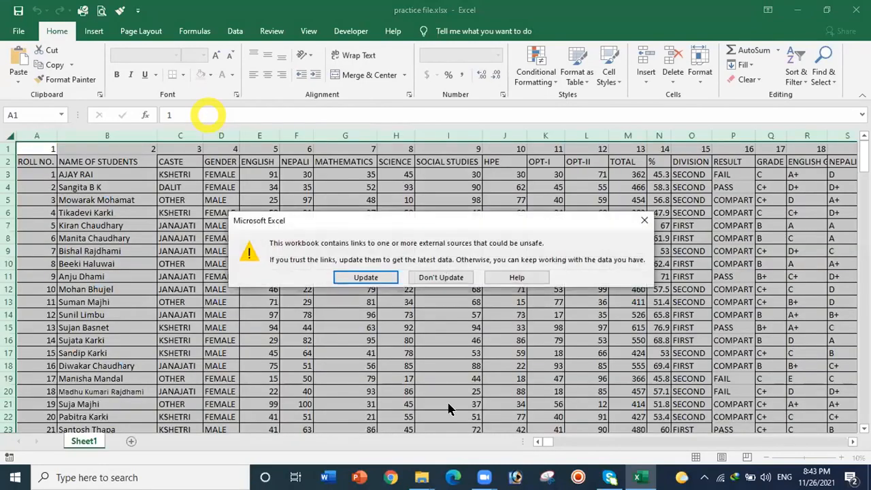
click(368, 276)
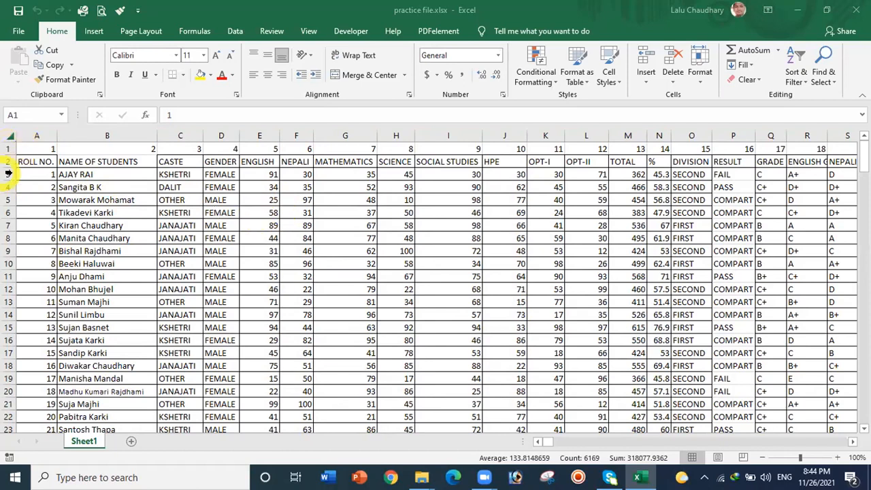
Select the whole worksheet, move to cell A2, and select the entire column A.
click(10, 137)
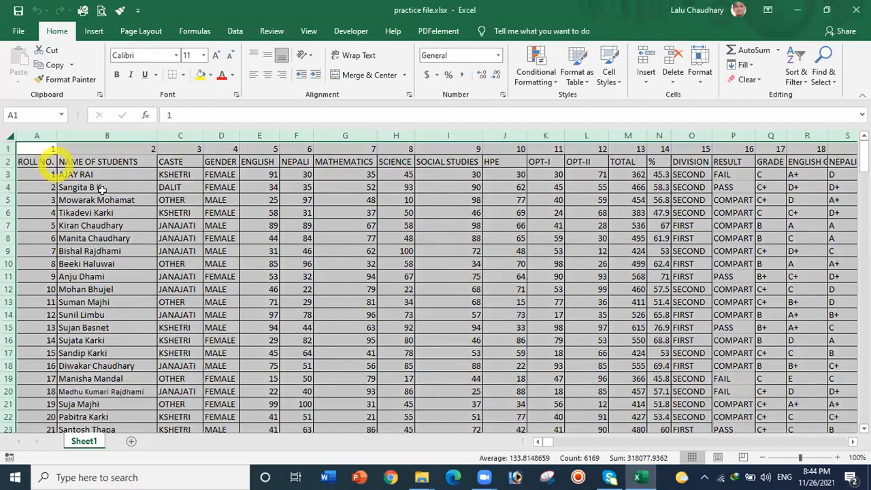
key(Down)
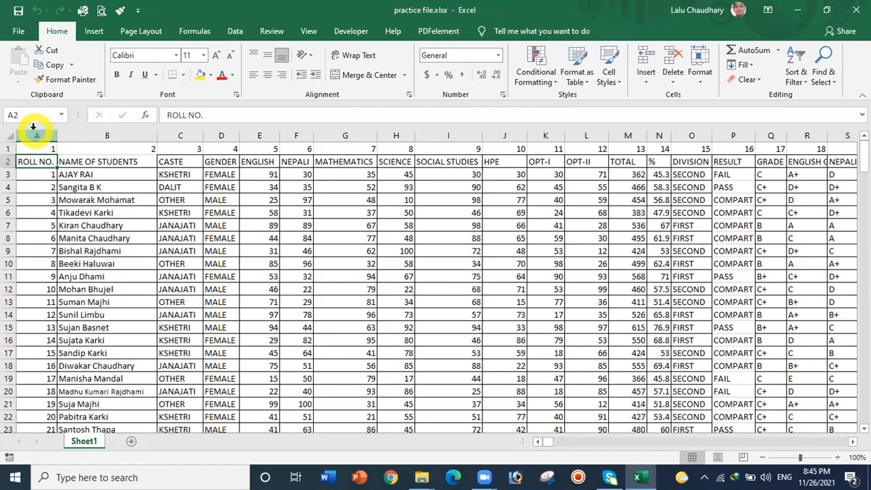
click(33, 126)
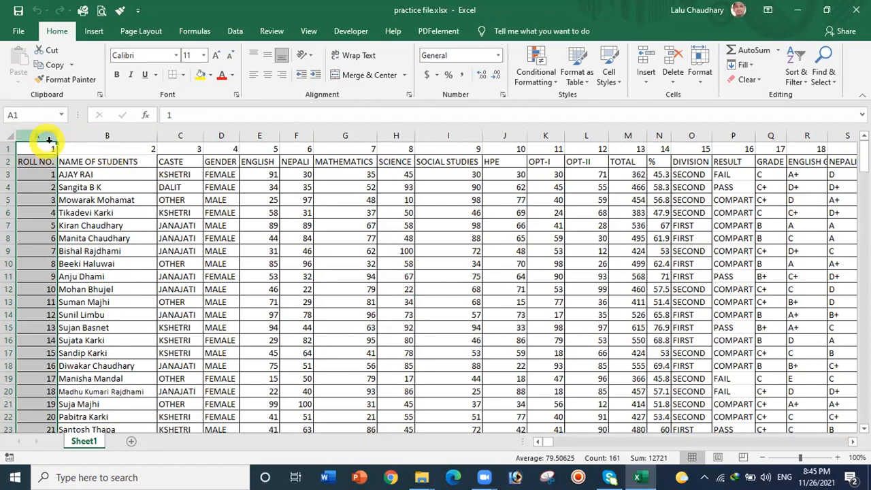
Examine the worksheet's structure by selecting columns A to C and rows 1 and 7, and viewing the summary tables below the student records.
click(109, 130)
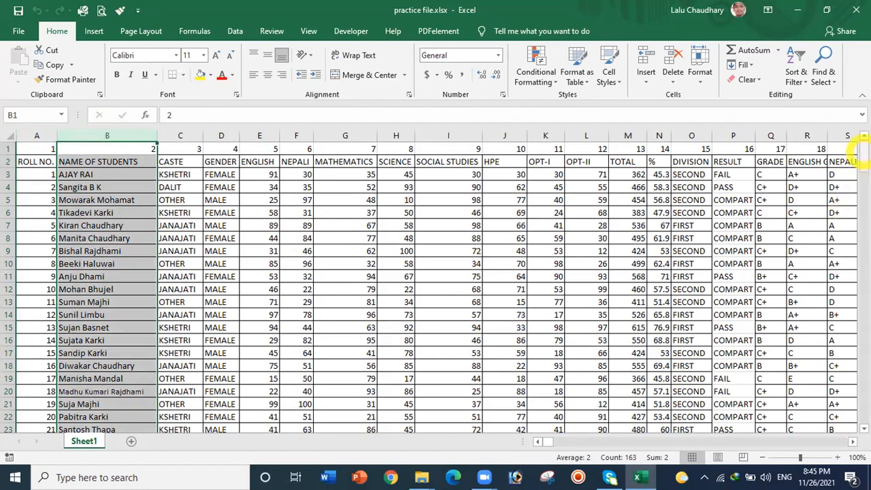
drag(860, 146, 862, 370)
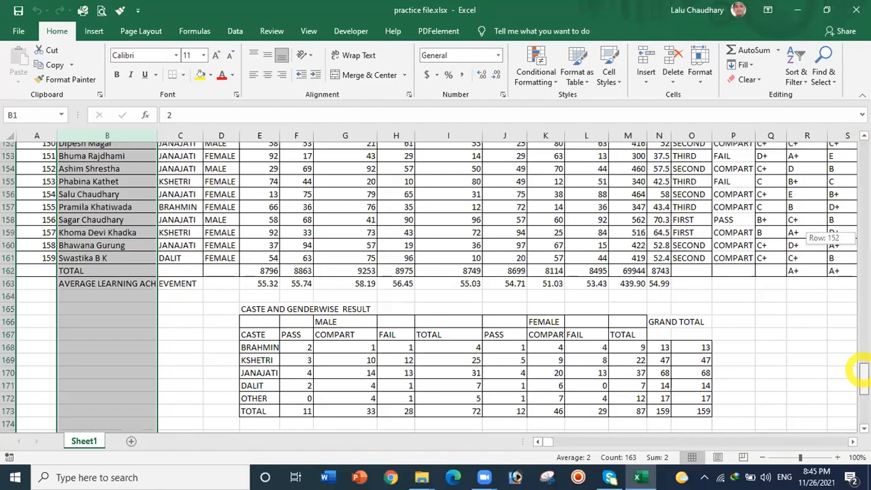
drag(864, 369, 851, 78)
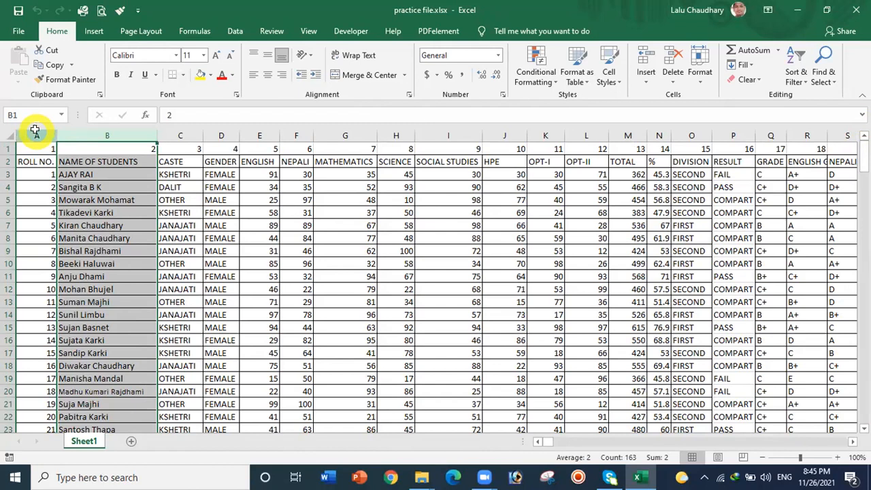
click(35, 131)
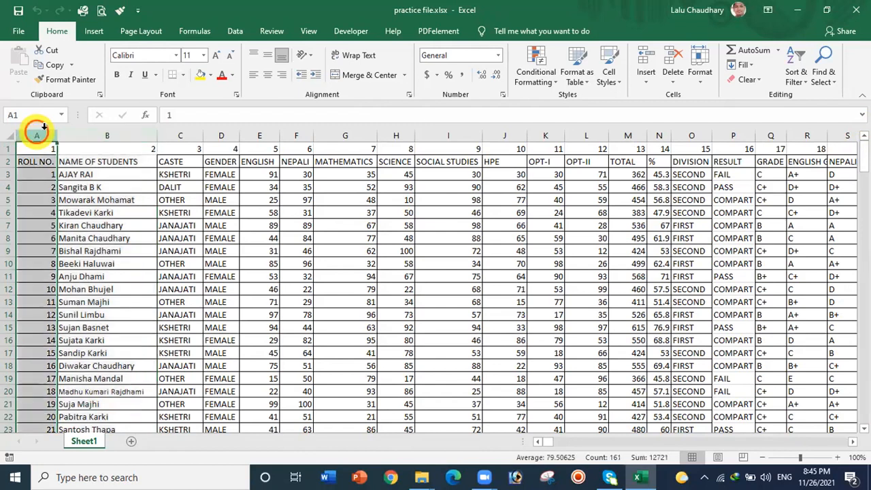
click(111, 131)
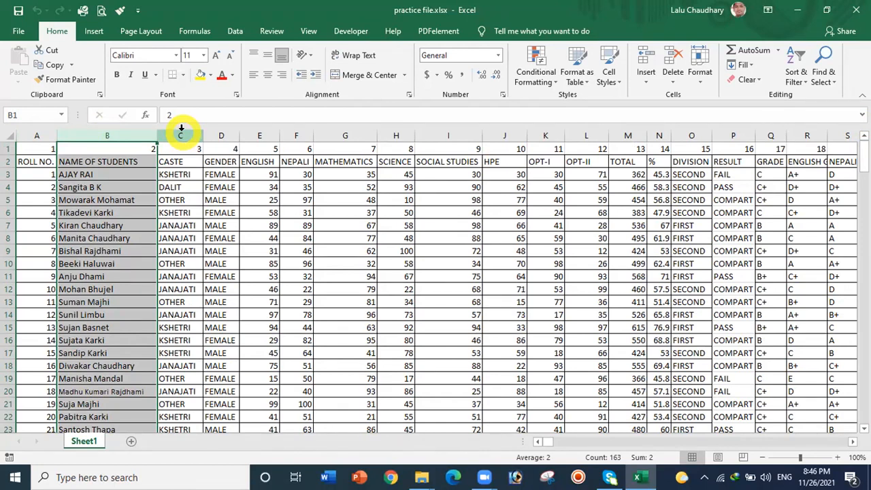
click(181, 133)
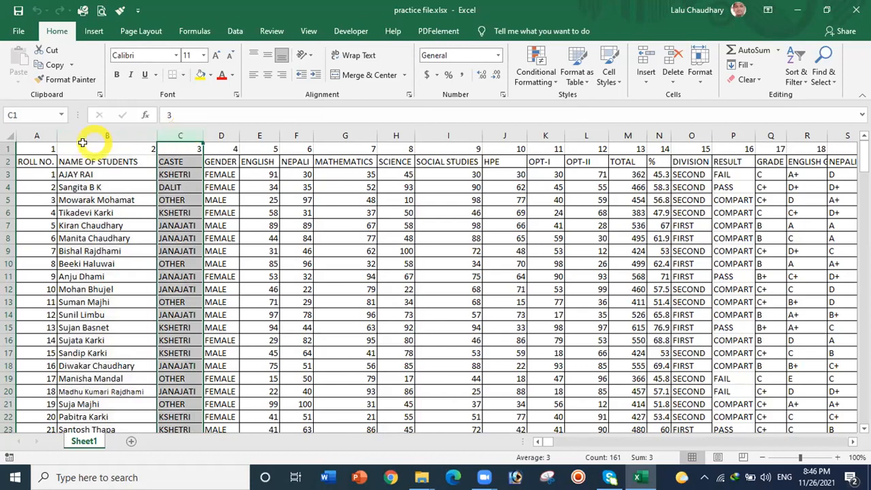
click(8, 148)
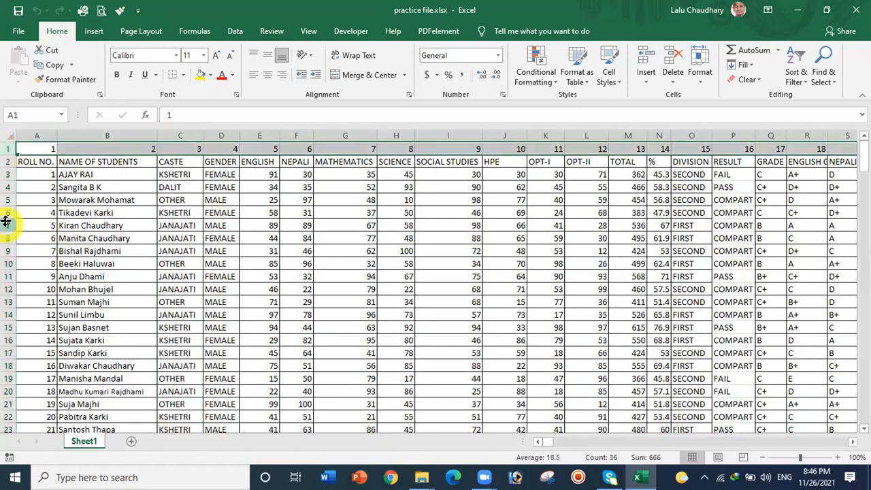
click(8, 225)
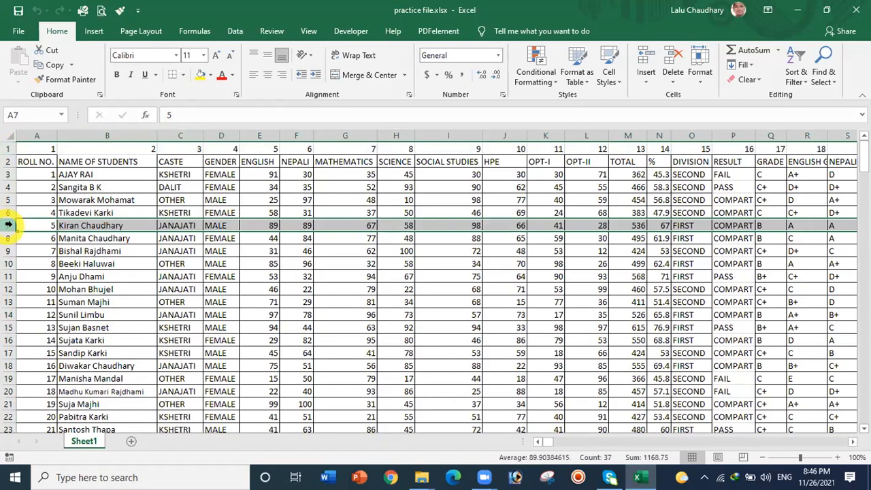
Give the whole NAME OF STUDENTS column red text and a yellow fill.
click(116, 132)
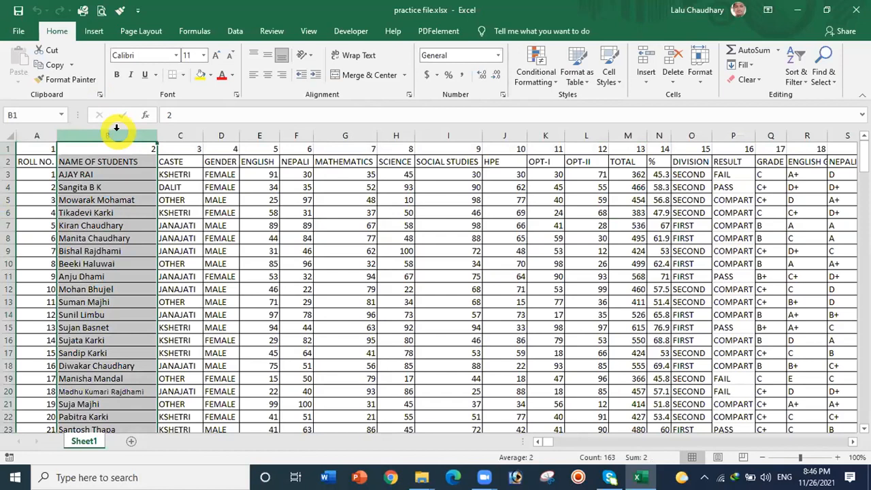
click(221, 74)
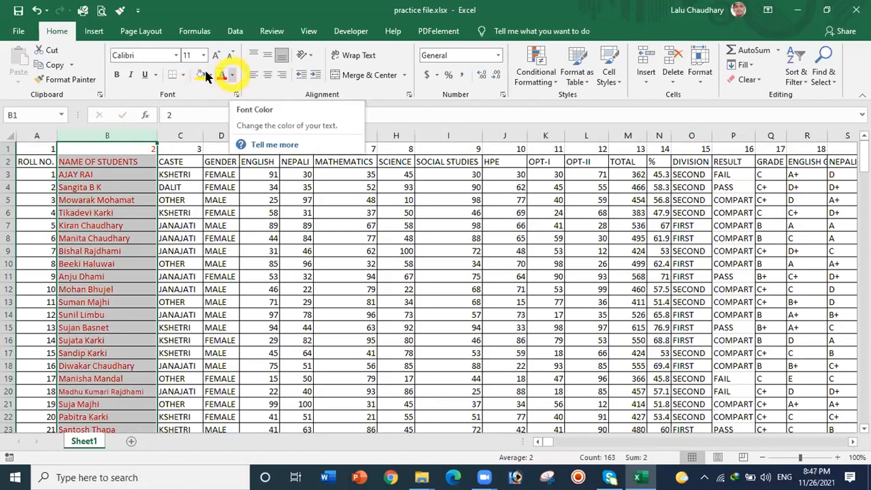
click(199, 75)
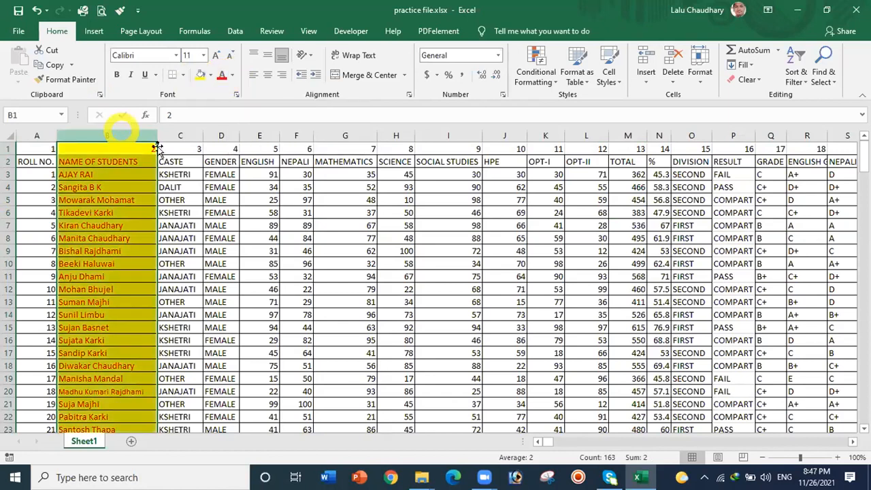
Try white text on the NAME OF STUDENTS column, and set its font colour back to Automatic.
click(232, 76)
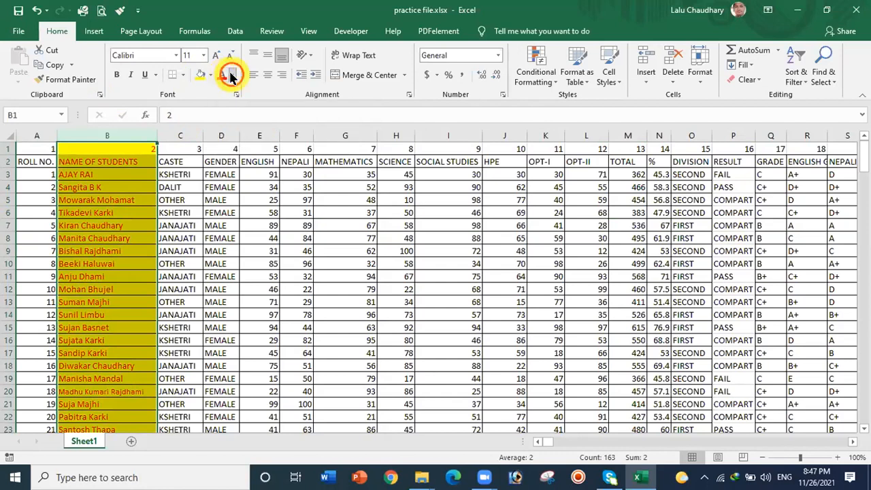
click(222, 117)
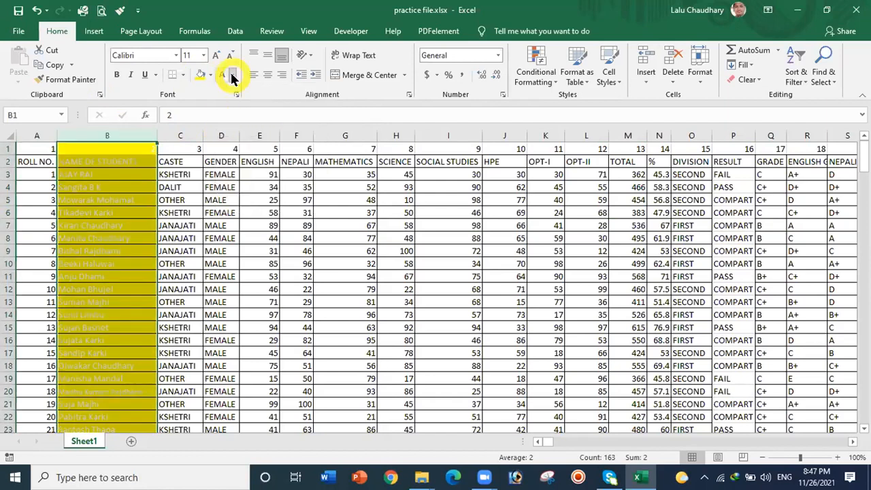
click(231, 76)
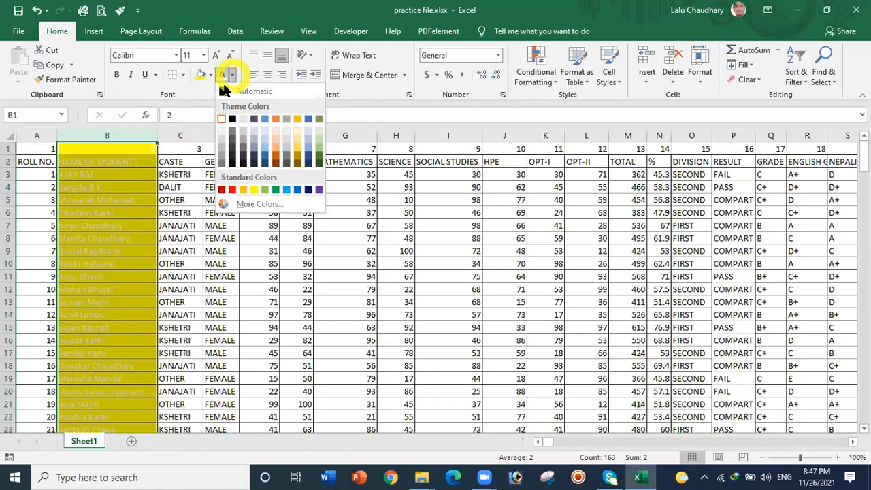
click(225, 91)
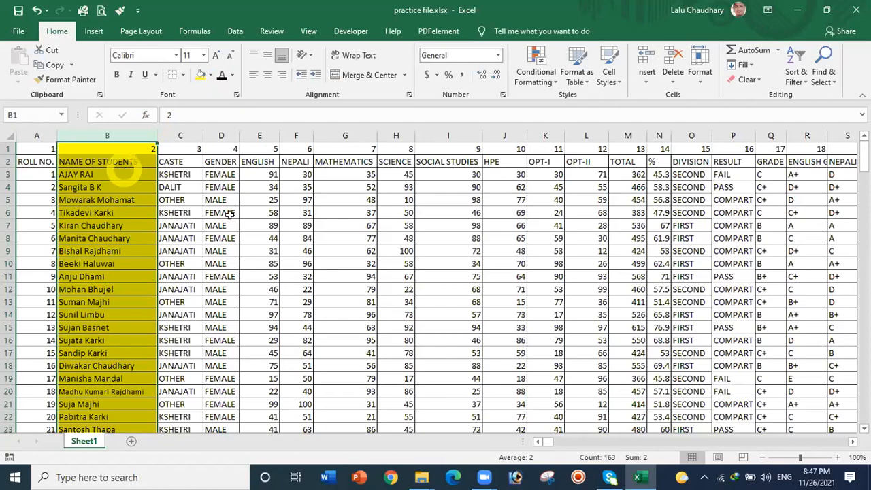
Jump to the last entry of the NAME OF STUDENTS column and extend the selection down to the sheet's final row.
click(112, 173)
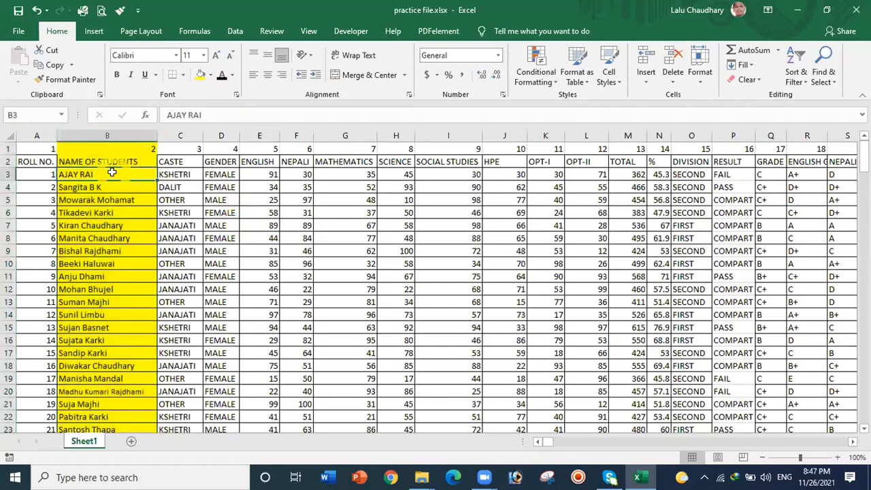
key(ctrl+Down)
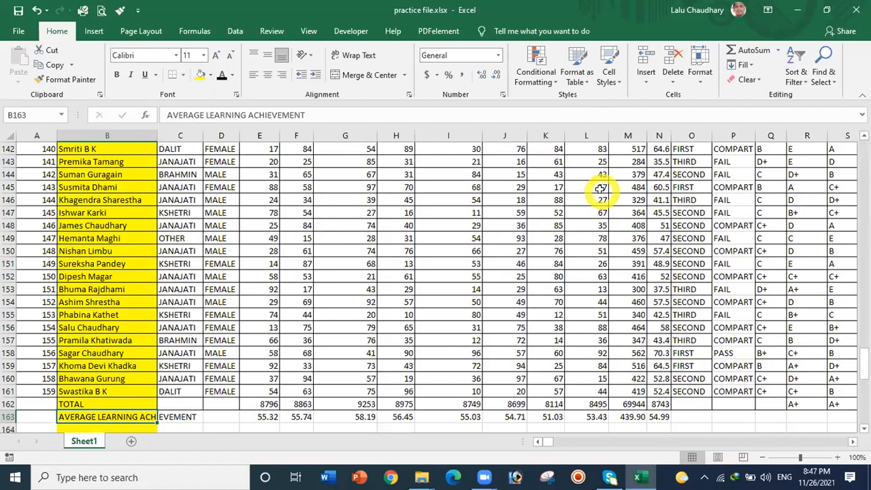
click(120, 152)
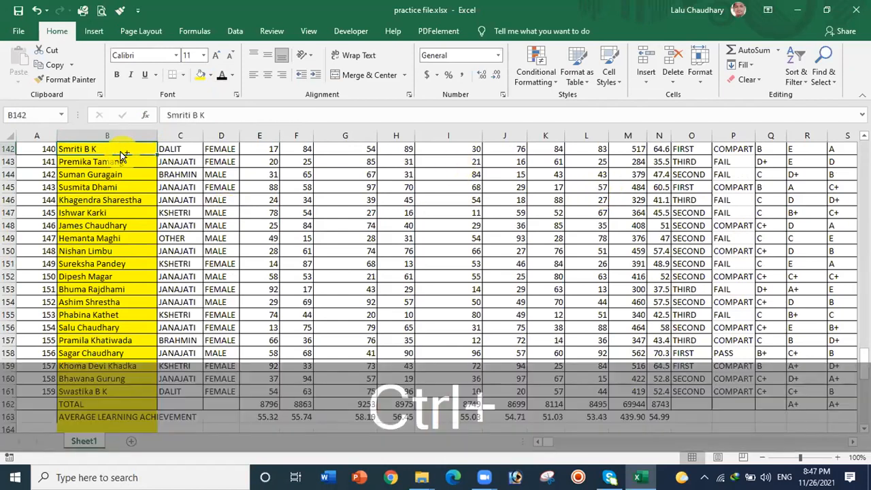
key(ctrl+Down)
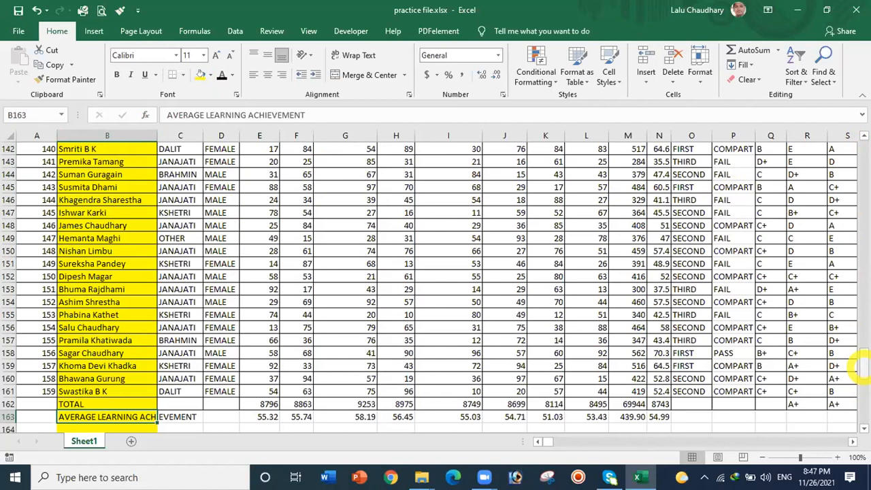
key(shift+ctrl+Down)
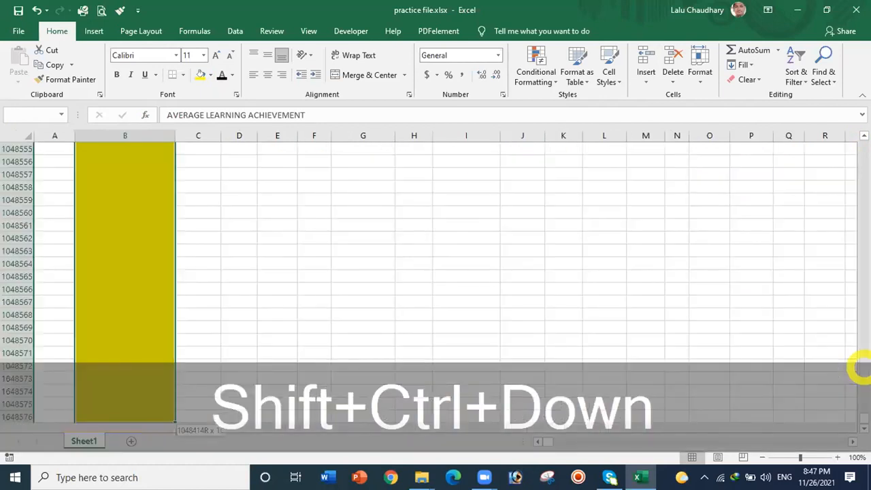
Extend a selection from cell P1048561 up to the grade table, view the caste and gender tables, and return to the sheet's first rows.
click(752, 228)
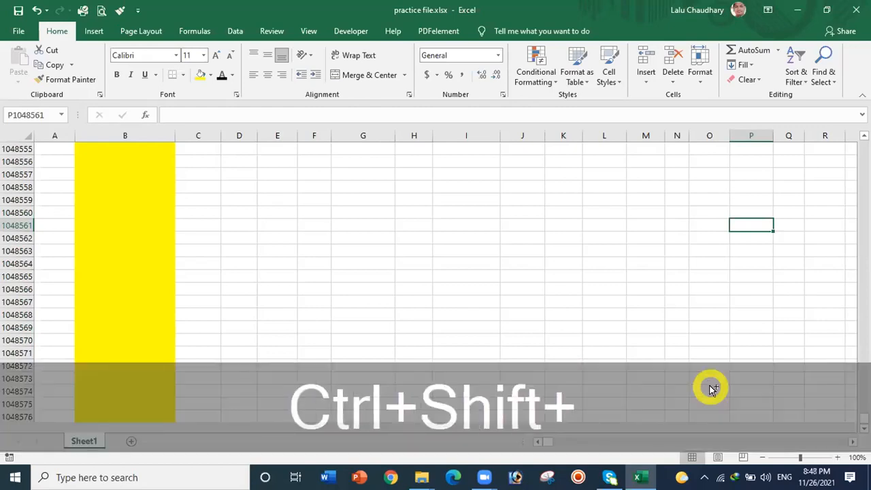
key(ctrl+shift+Up)
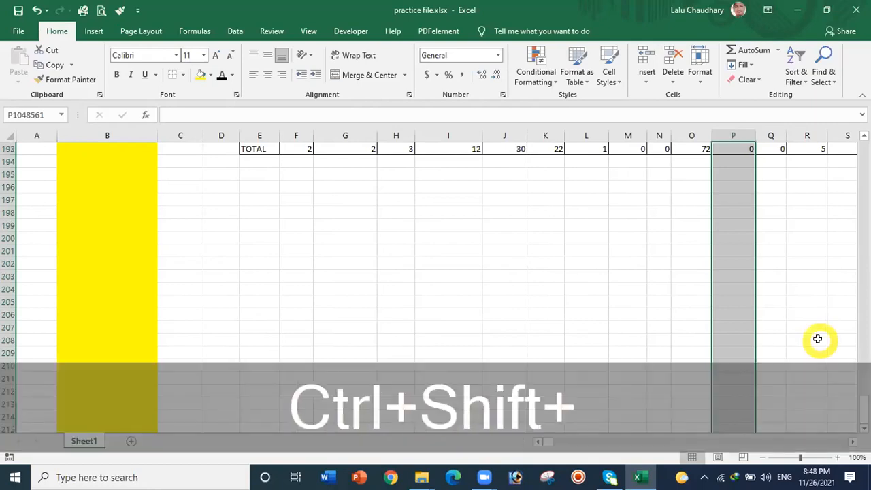
key(ctrl+shift+Up)
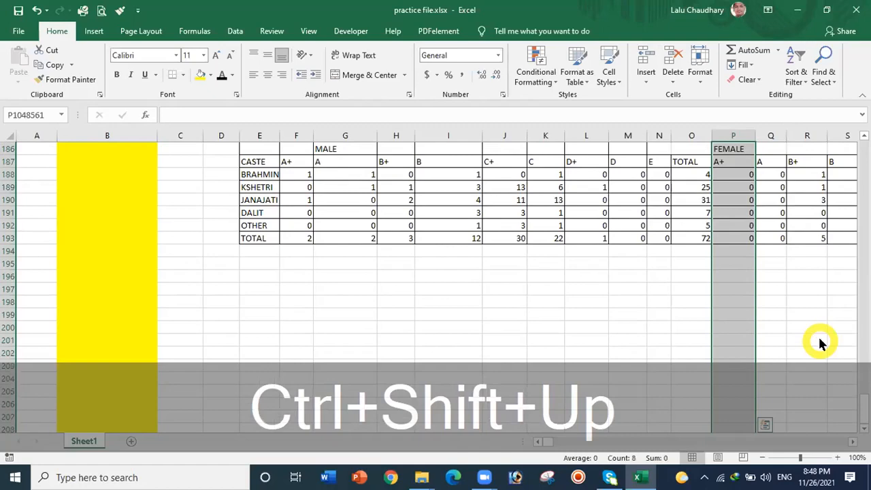
drag(862, 402, 862, 301)
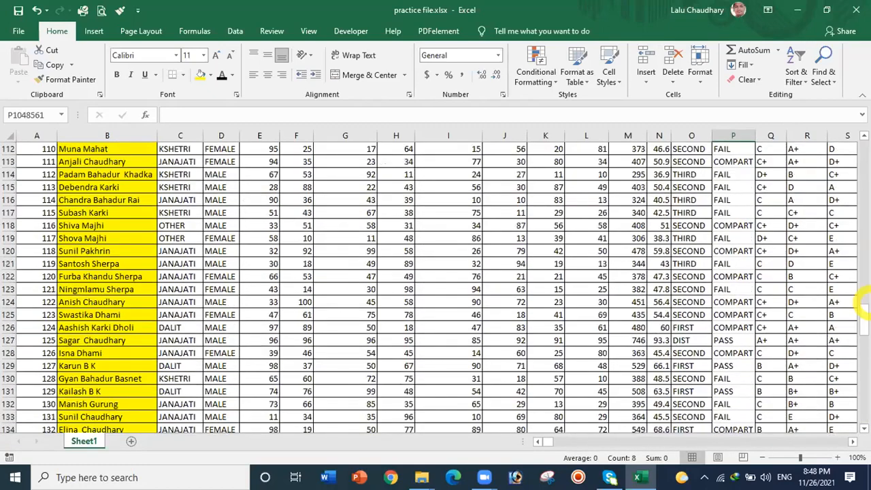
key(ctrl+Up)
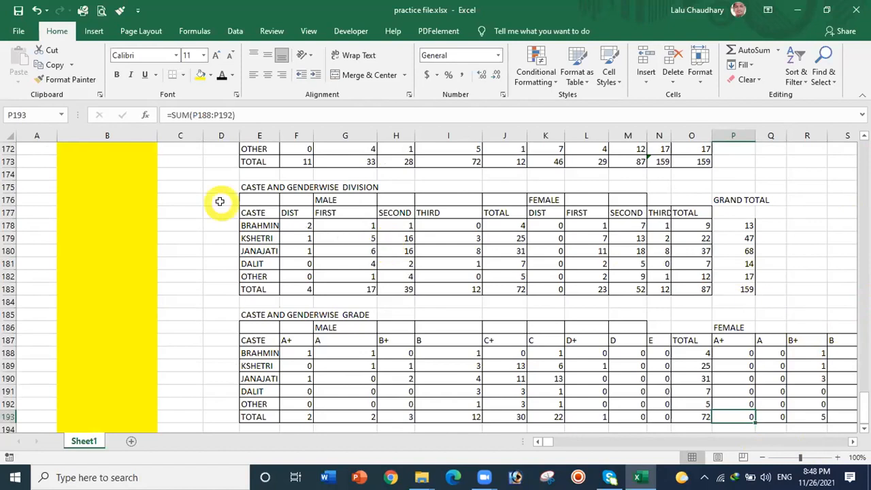
click(221, 202)
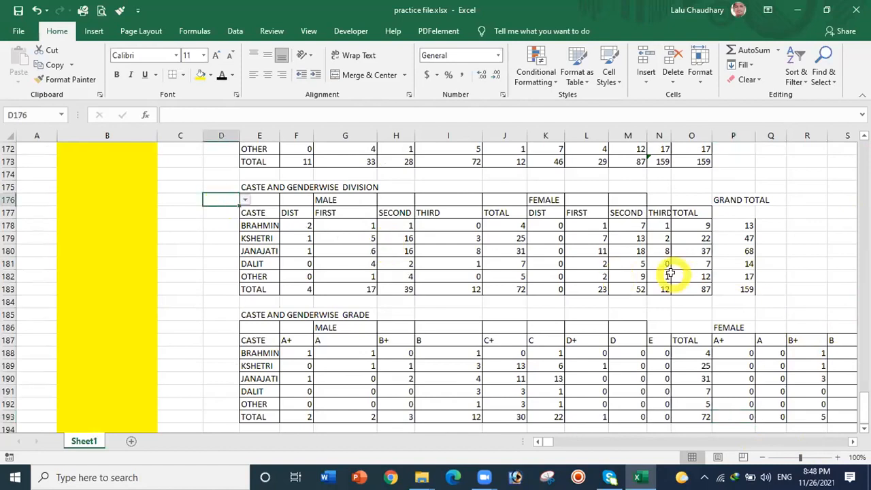
drag(862, 403, 856, 115)
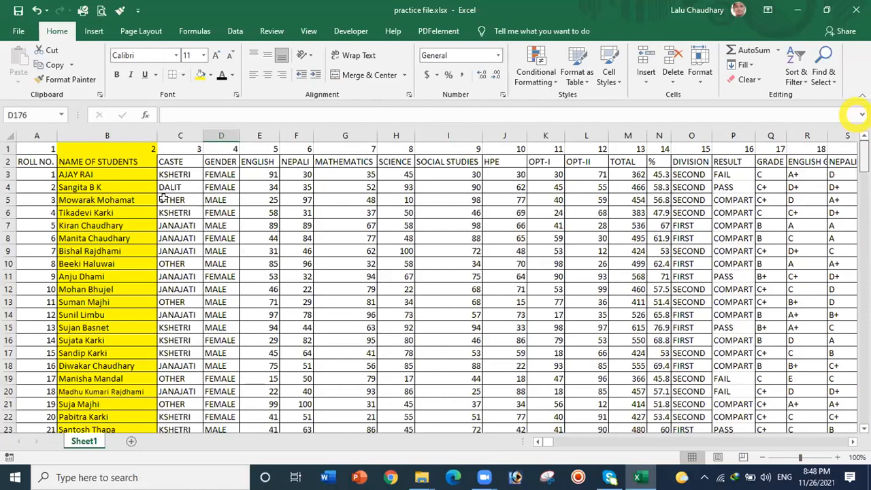
click(163, 198)
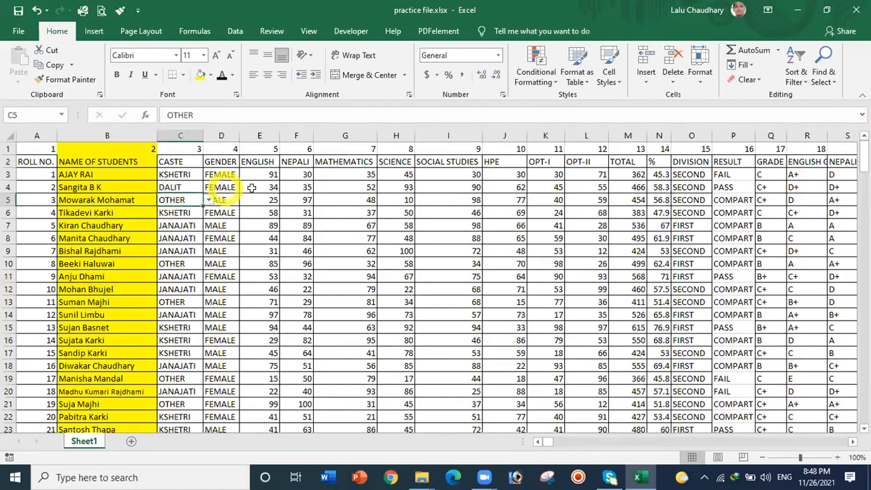
click(251, 188)
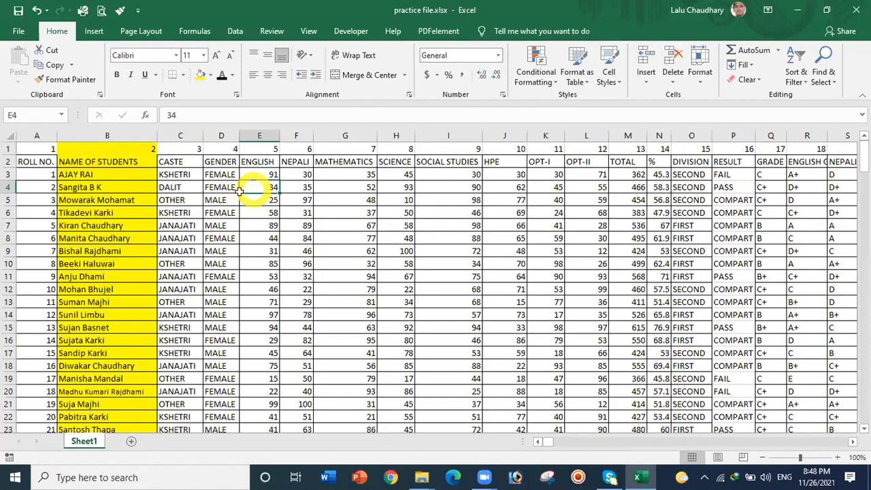
click(113, 225)
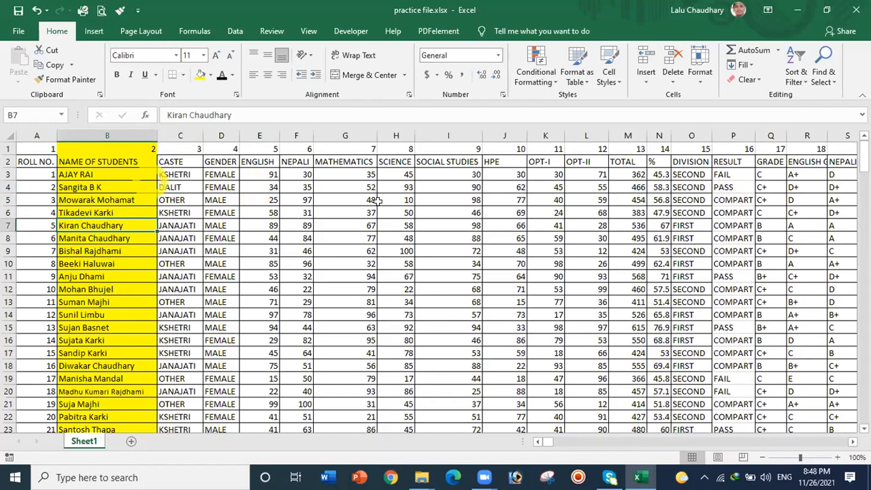
Fill the entire ENGLISH column with the standard green colour.
click(263, 145)
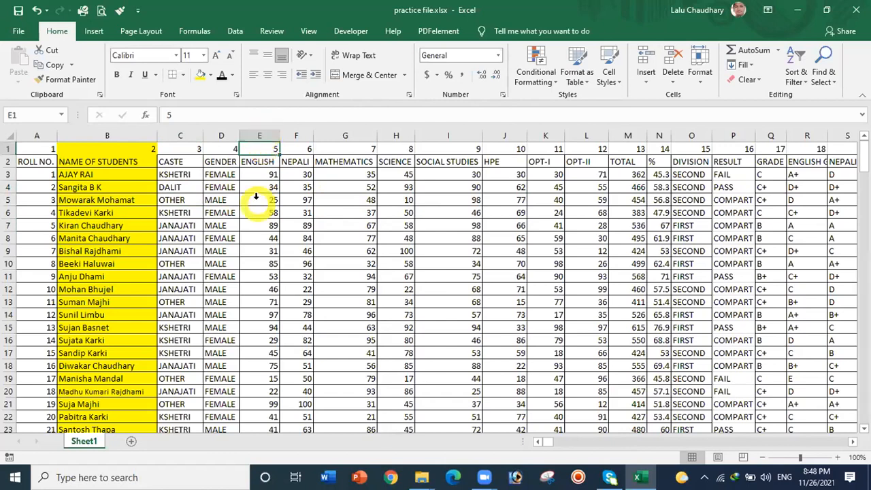
click(259, 130)
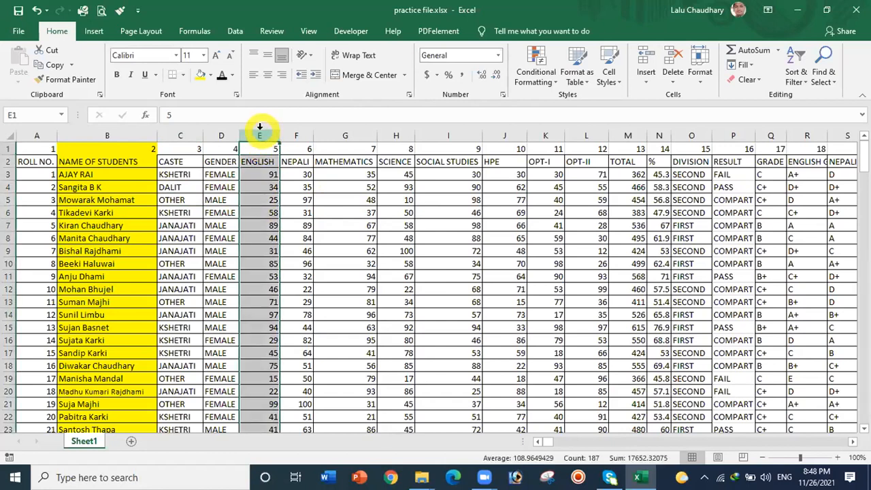
click(210, 75)
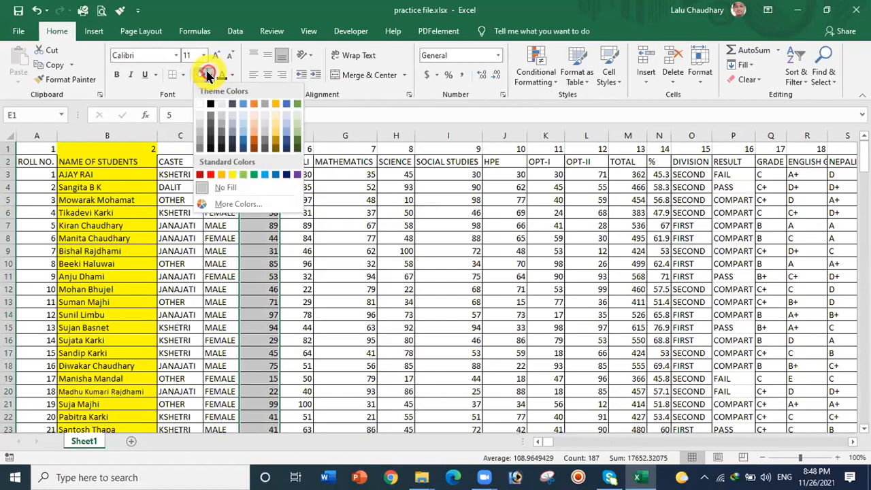
click(254, 175)
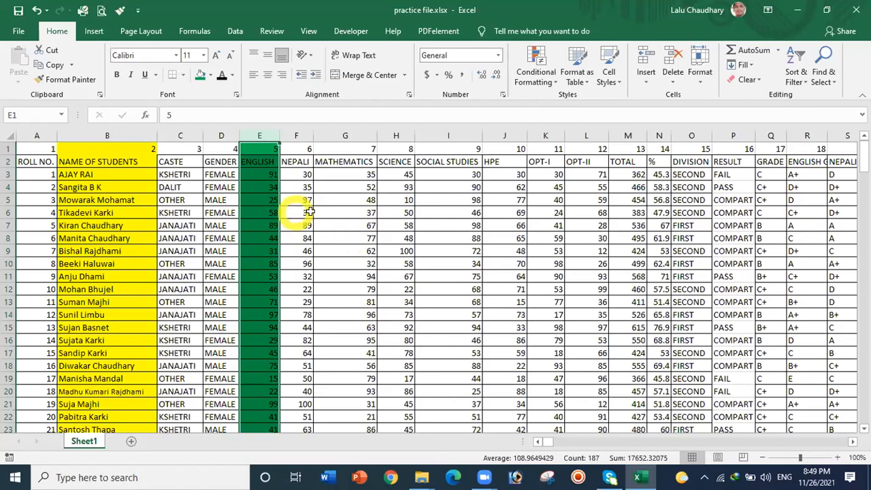
click(345, 215)
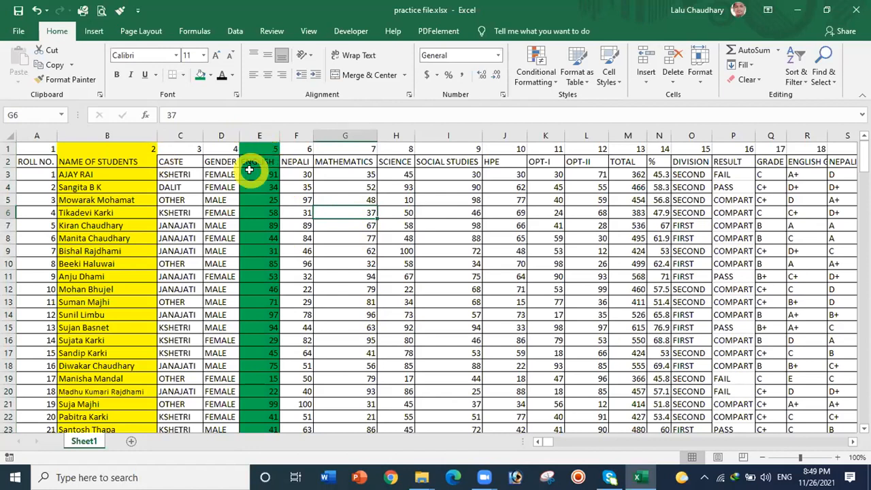
Demonstrate selecting the entire ENGLISH column, cell H9, and the whole of row 9.
click(260, 131)
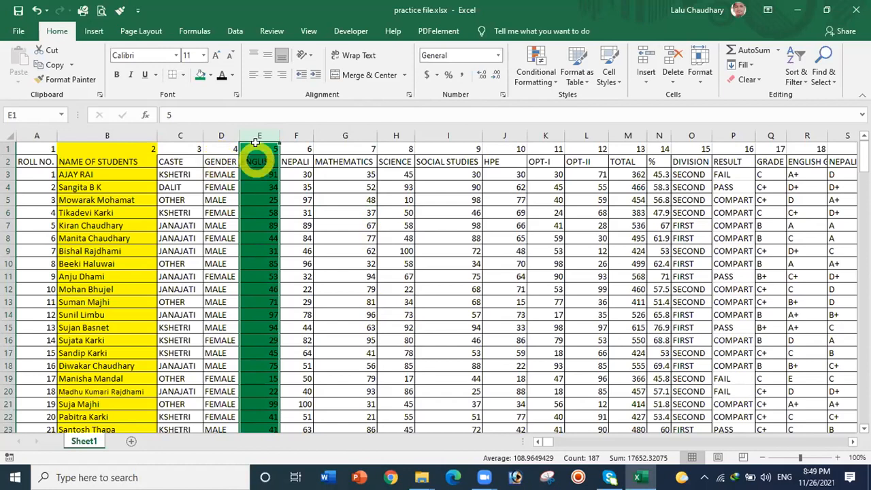
click(259, 132)
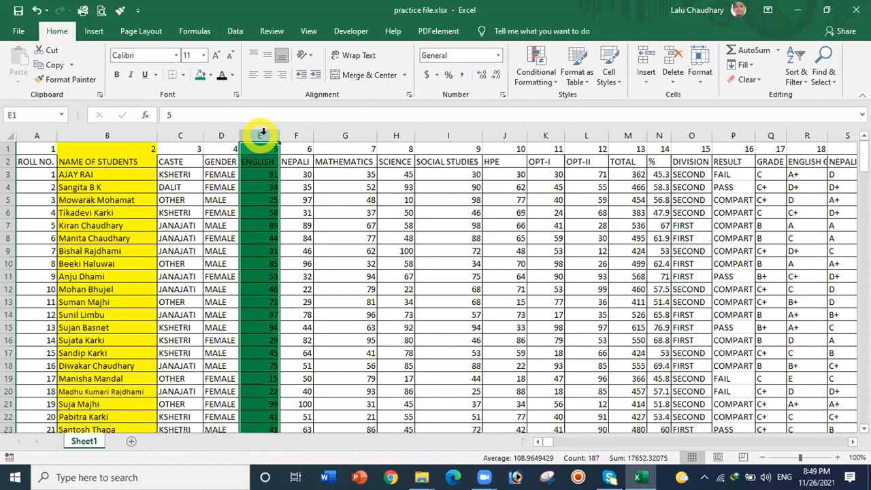
click(395, 251)
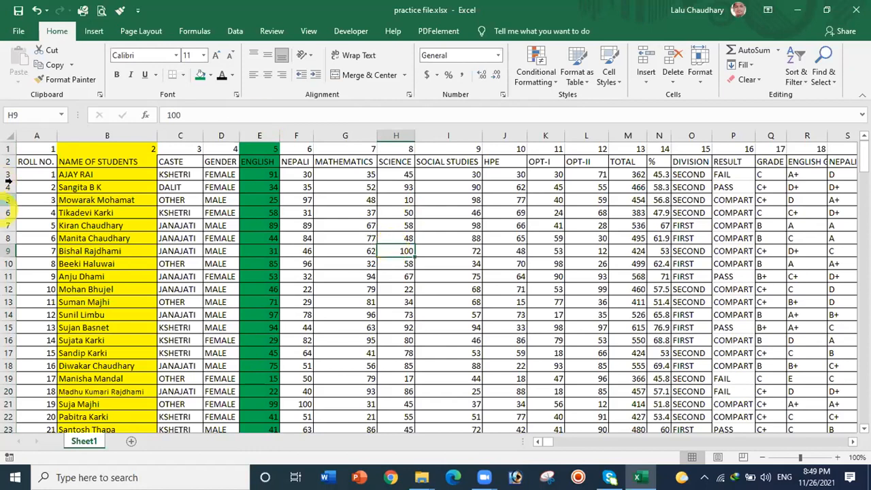
click(265, 126)
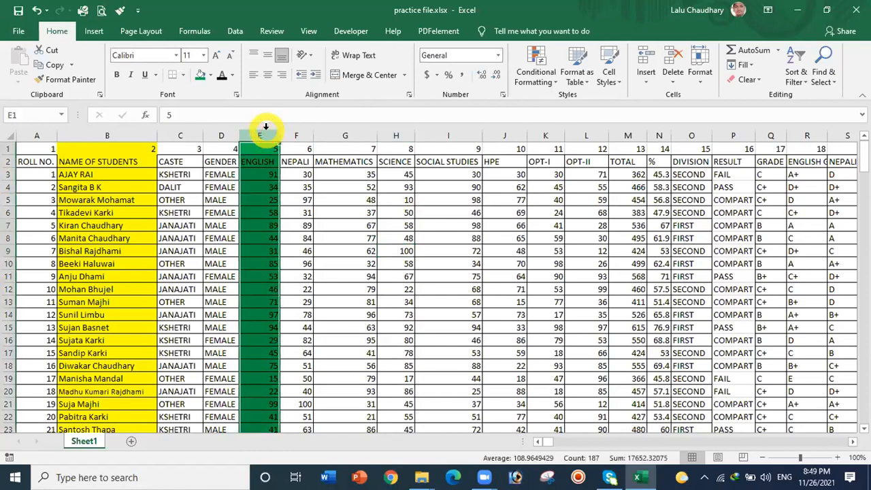
click(8, 250)
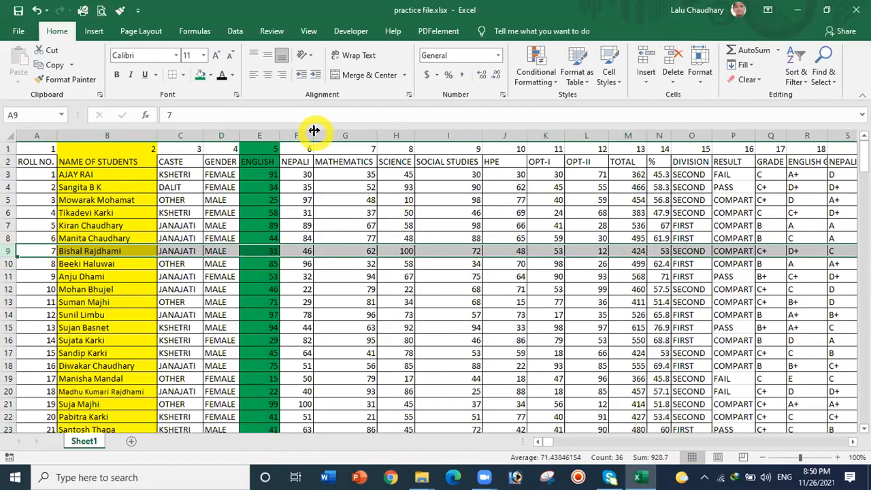
Insert a blank column before the ENGLISH column.
click(257, 133)
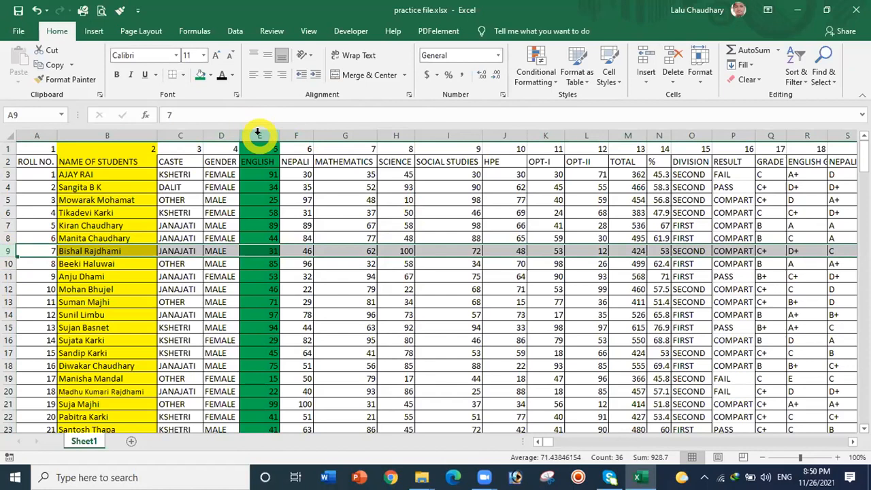
click(259, 133)
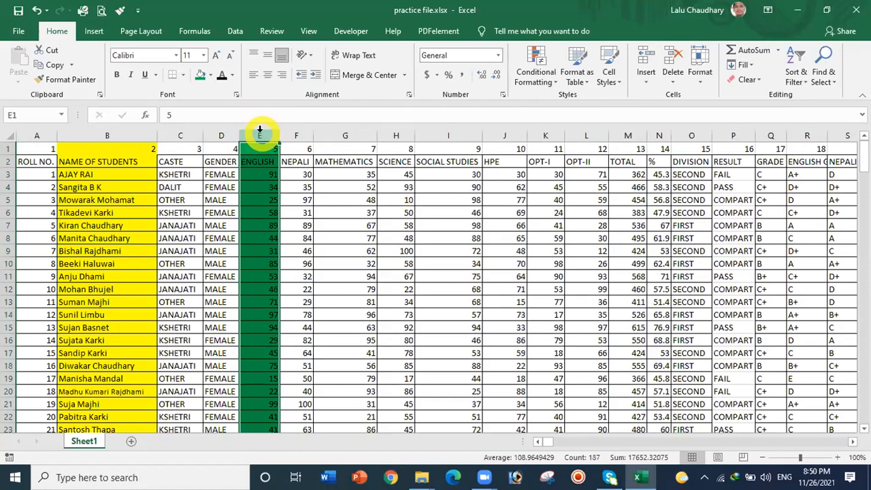
right_click(260, 129)
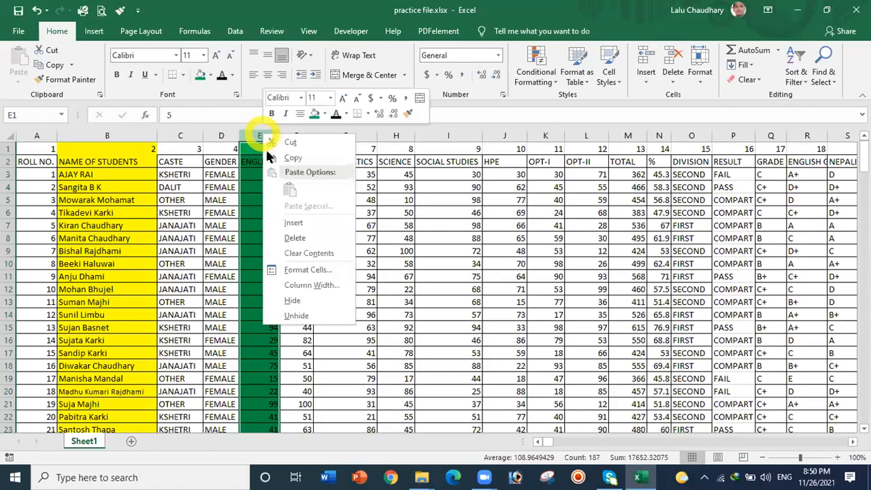
click(291, 222)
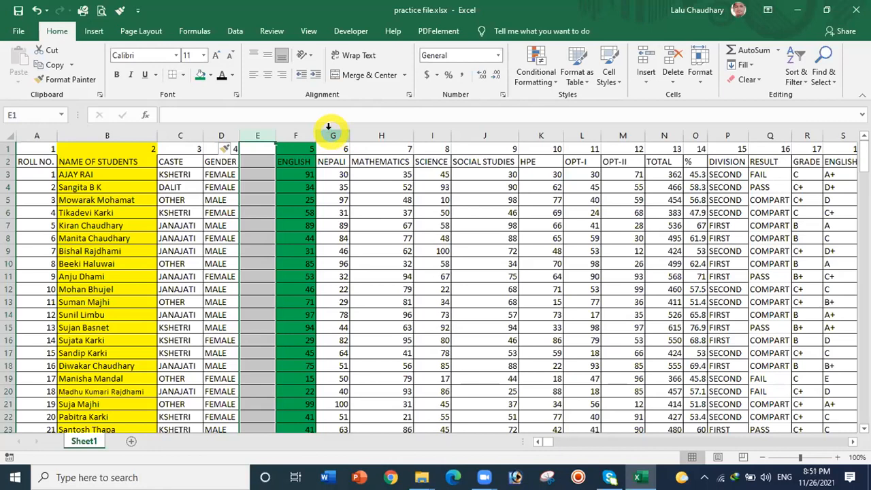
Demonstrate selecting the NEPALI, MATHEMATICS and SCIENCE columns one at a time and together as one range.
click(328, 126)
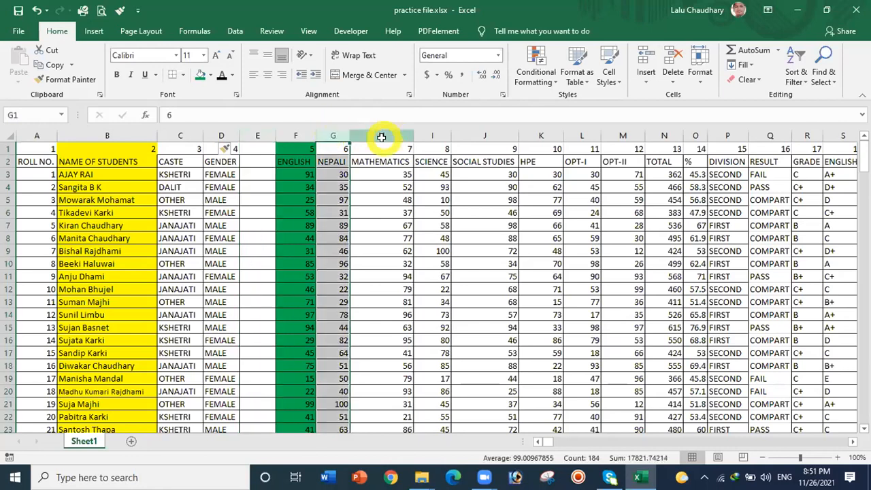
click(382, 136)
click(433, 136)
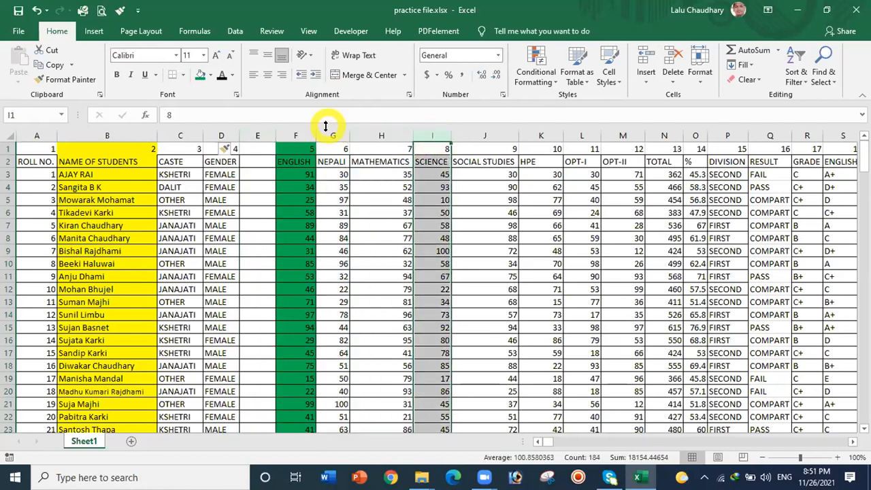
drag(326, 133, 426, 131)
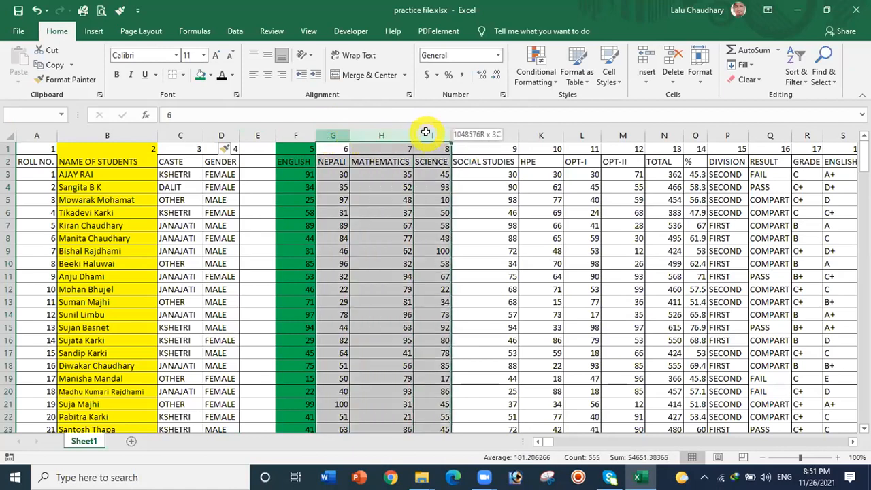
drag(425, 131, 425, 131)
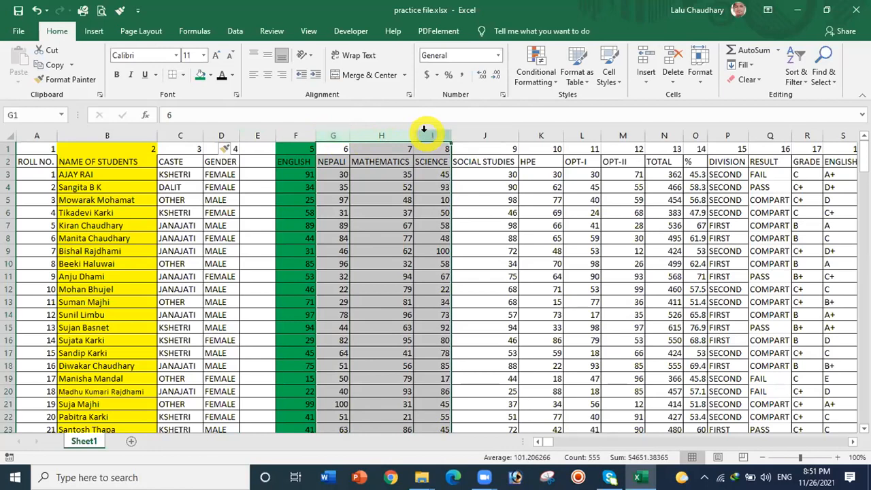
click(327, 133)
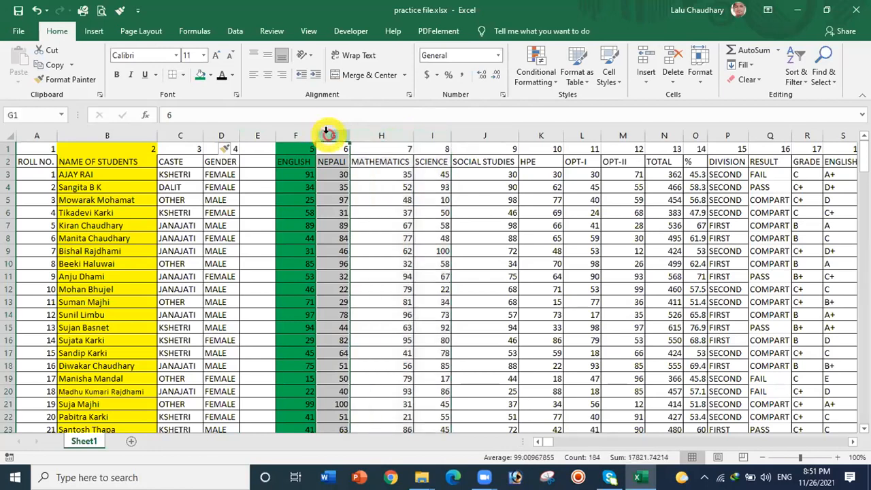
click(379, 134)
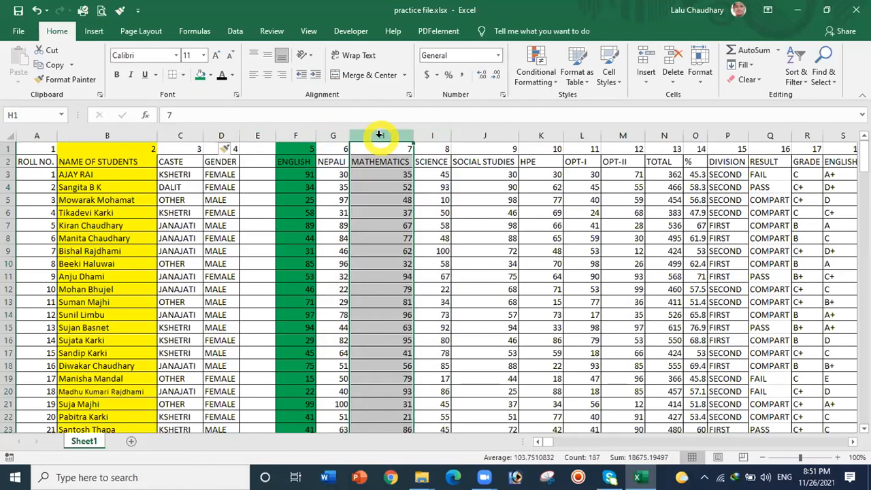
click(430, 133)
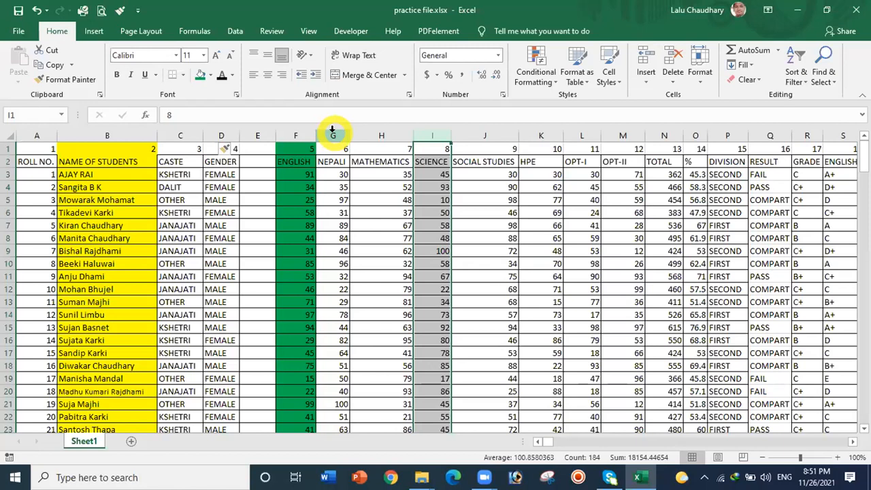
Try to insert three blank columns before NEPALI, with the NEPALI, MATHEMATICS and SCIENCE columns selected.
click(333, 129)
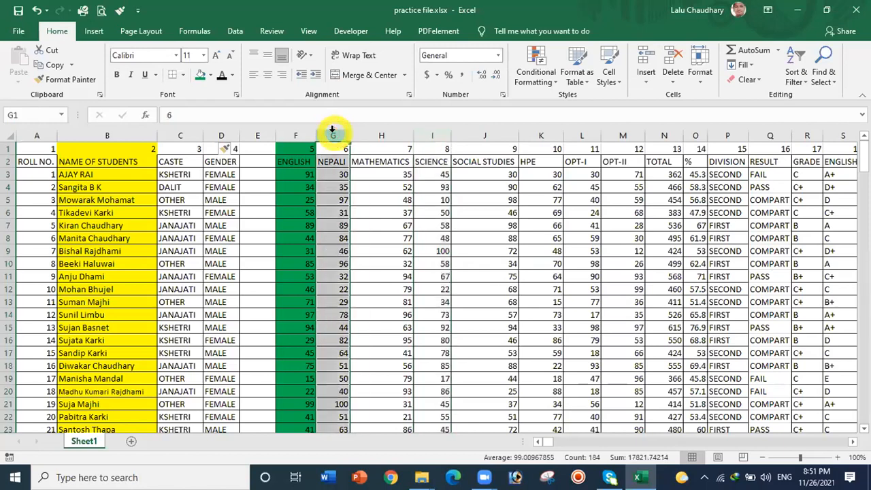
drag(382, 133, 418, 131)
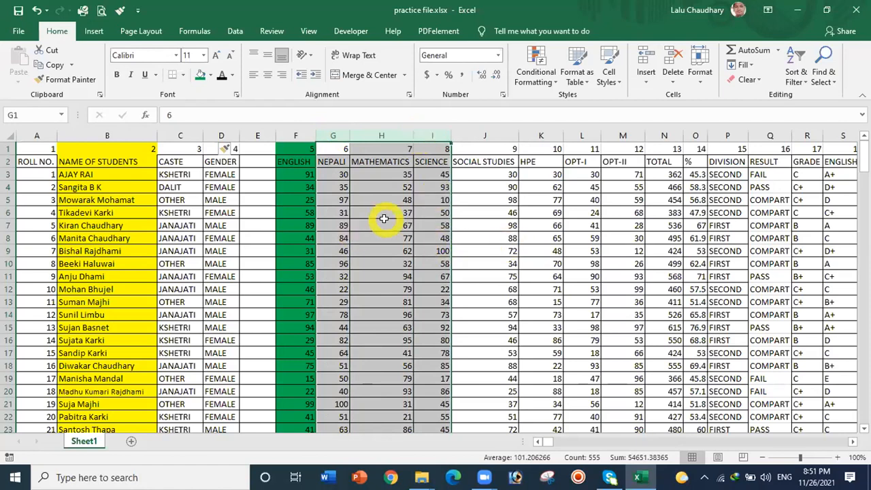
right_click(384, 134)
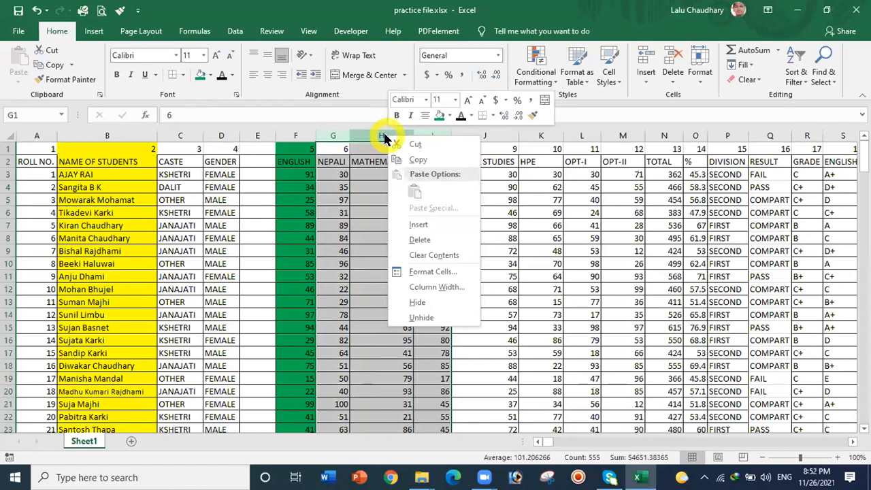
click(419, 224)
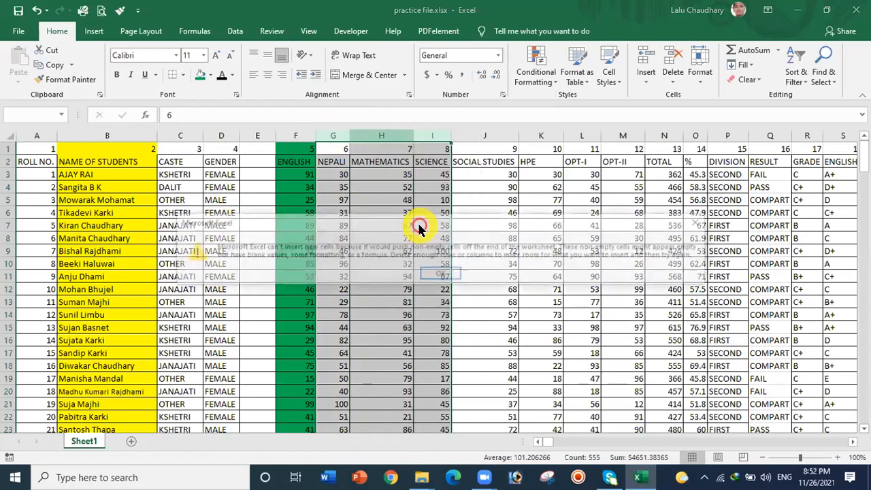
click(443, 273)
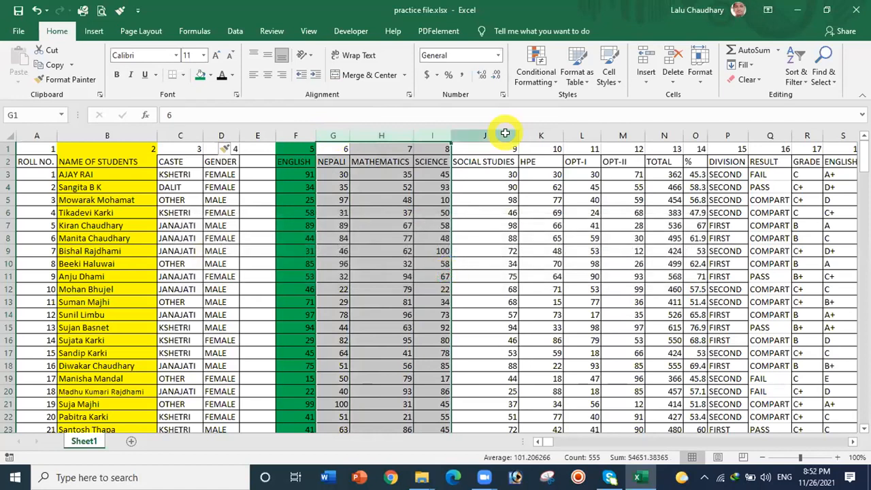
Reselect the NEPALI through SCIENCE columns and retry inserting three columns in front of them.
click(476, 174)
drag(331, 130, 419, 133)
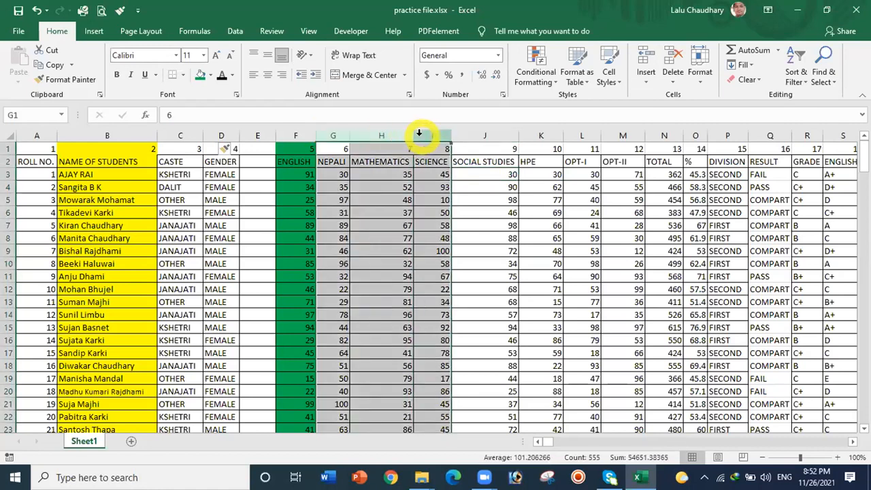
right_click(420, 134)
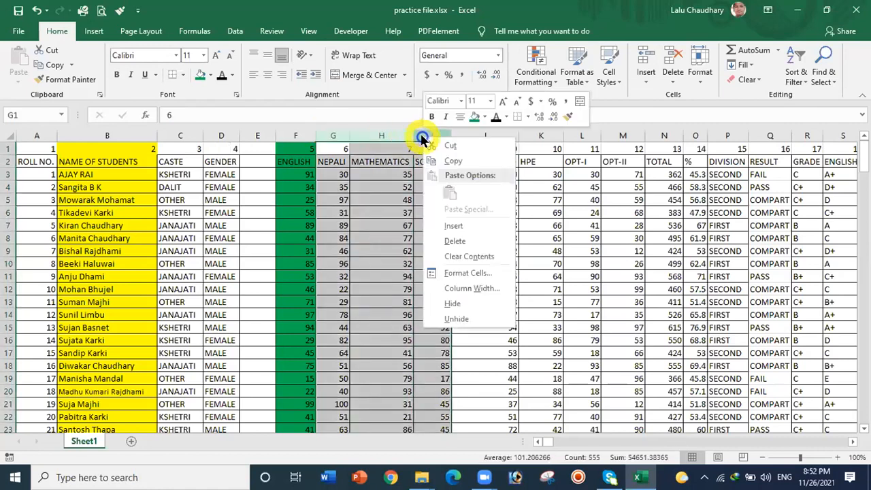
click(452, 227)
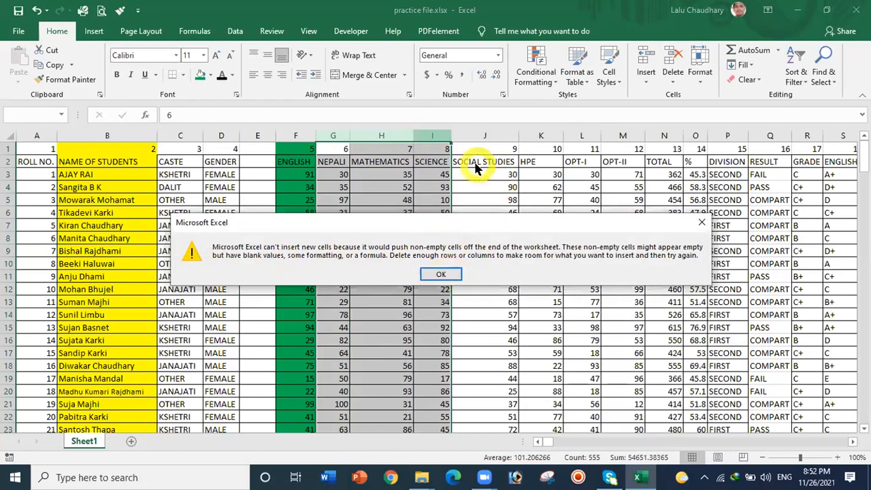
click(700, 222)
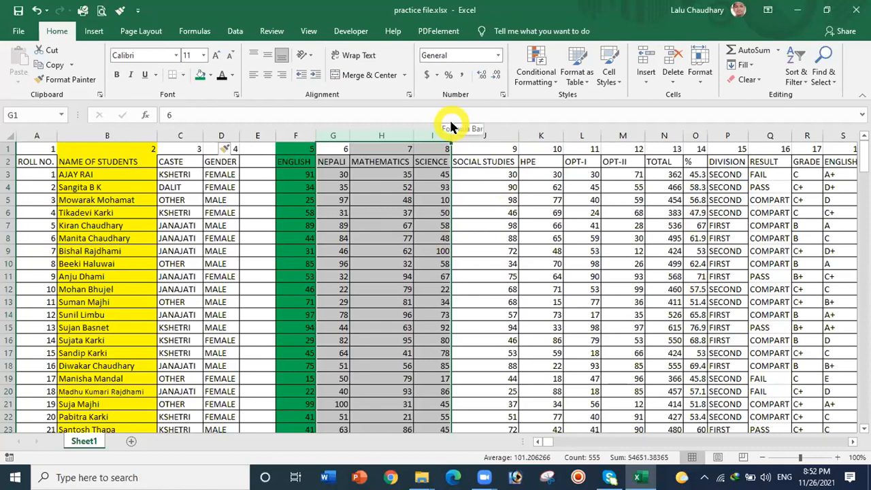
click(483, 130)
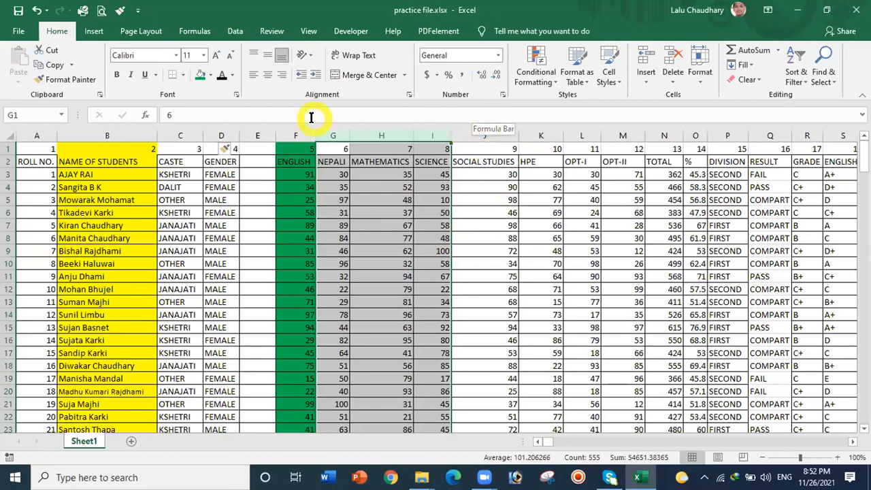
Insert a single column between the ENGLISH and NEPALI columns.
click(331, 134)
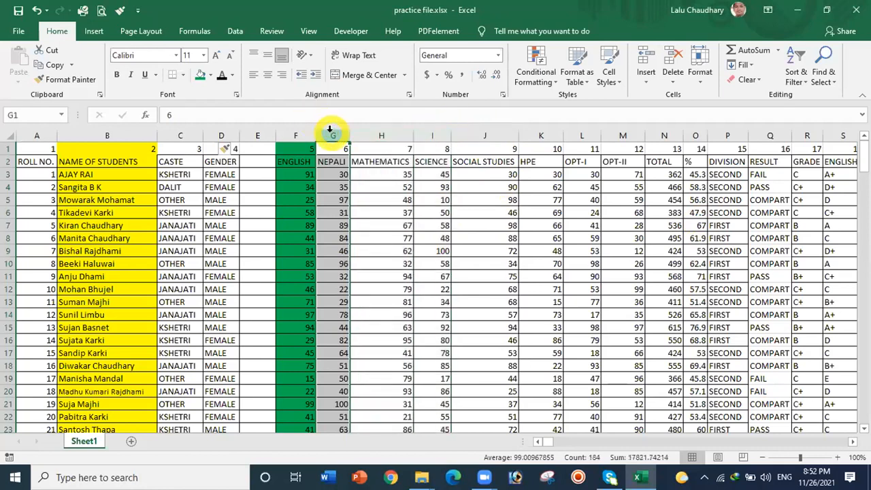
right_click(330, 130)
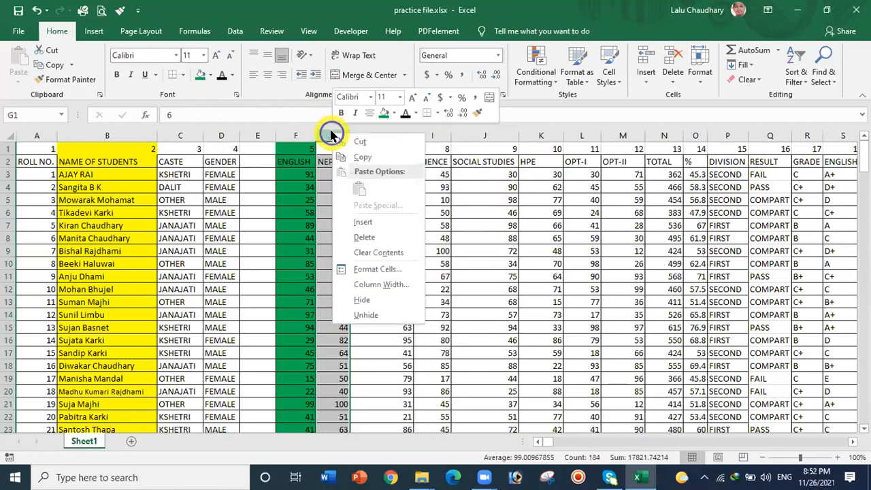
click(367, 221)
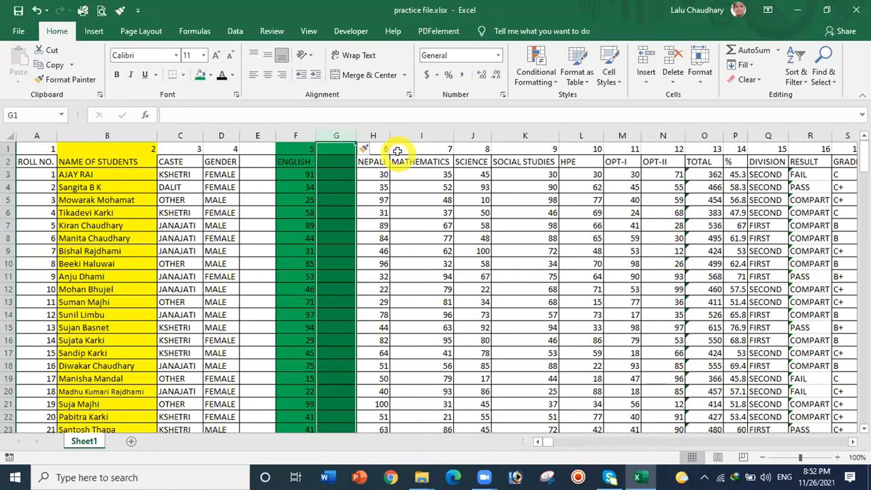
Try to insert two columns before NEPALI, with the NEPALI and MATHEMATICS columns selected.
click(374, 132)
drag(373, 132, 423, 132)
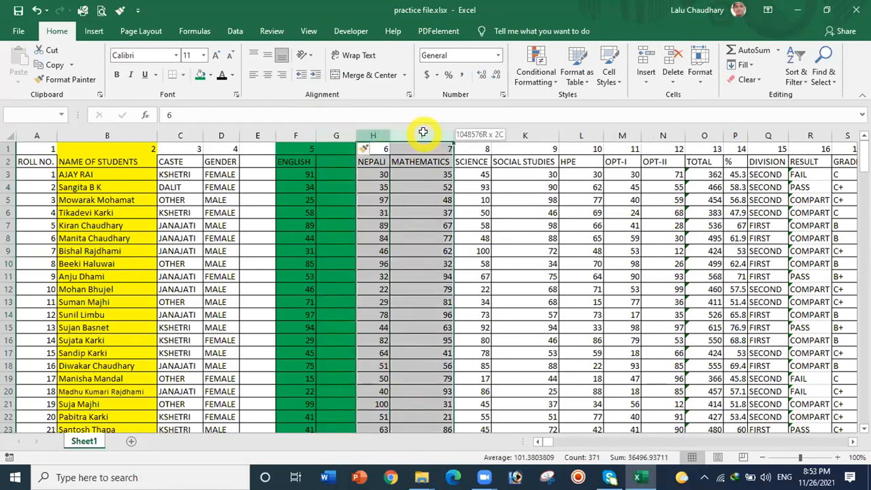
drag(423, 132, 422, 131)
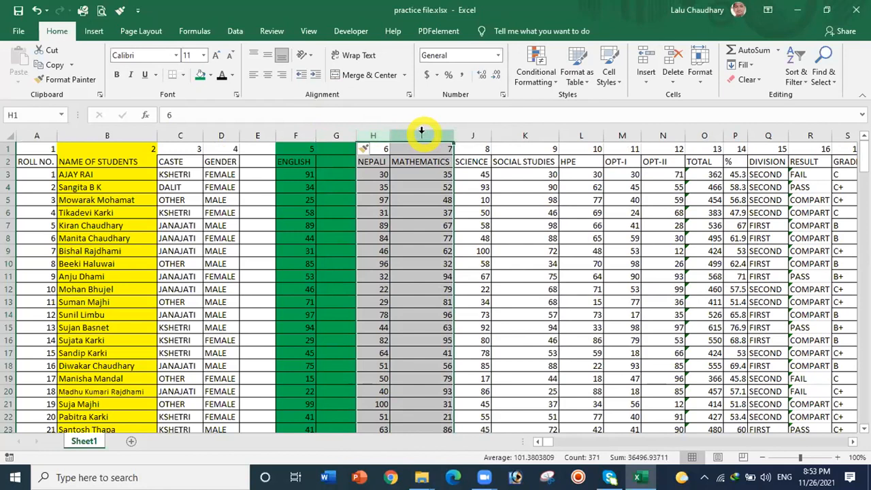
right_click(422, 132)
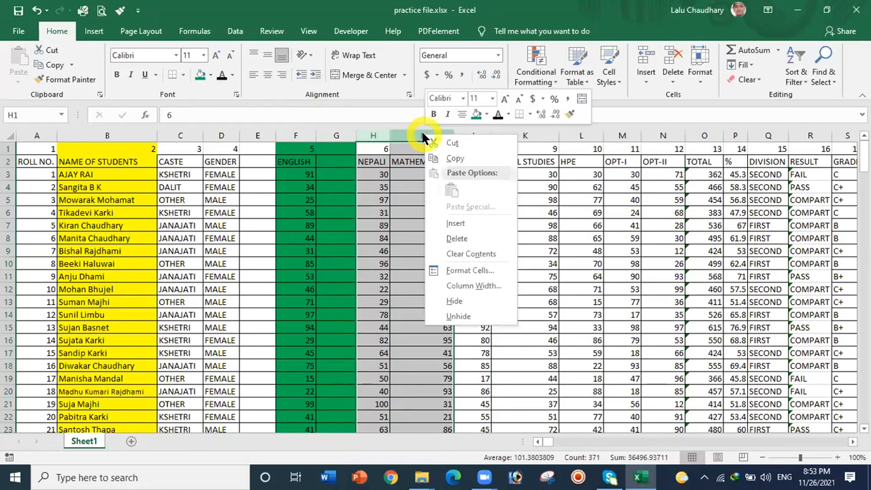
click(462, 226)
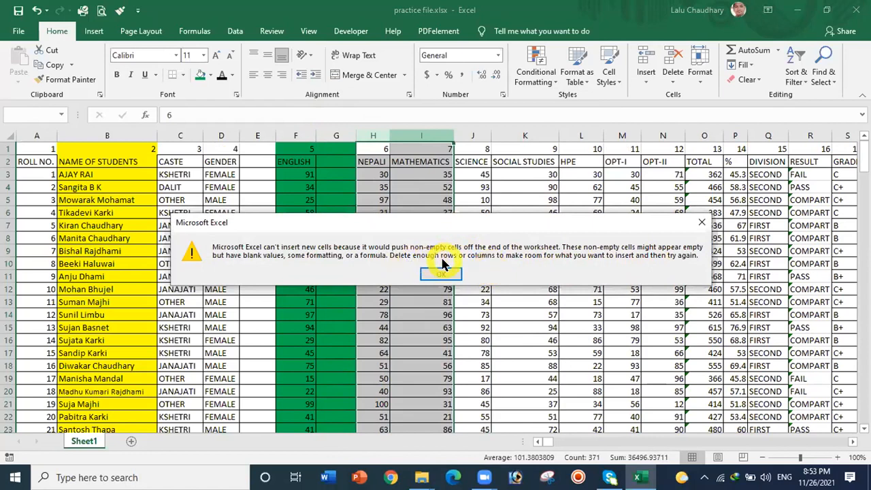
click(615, 208)
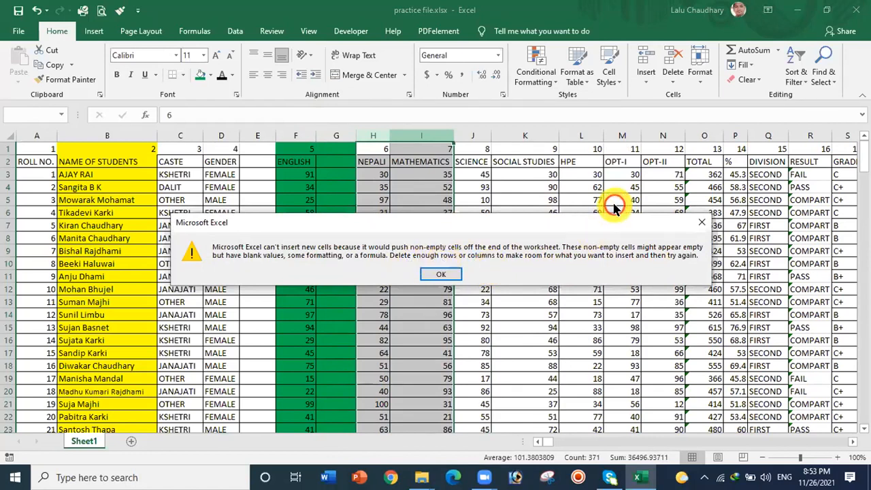
click(702, 222)
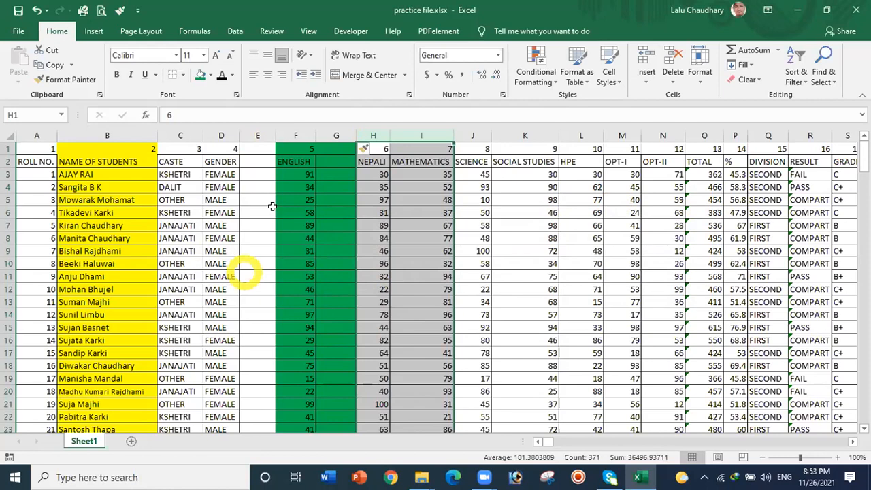
Delete the entire SCIENCE column, followed by the MATHEMATICS column.
click(257, 129)
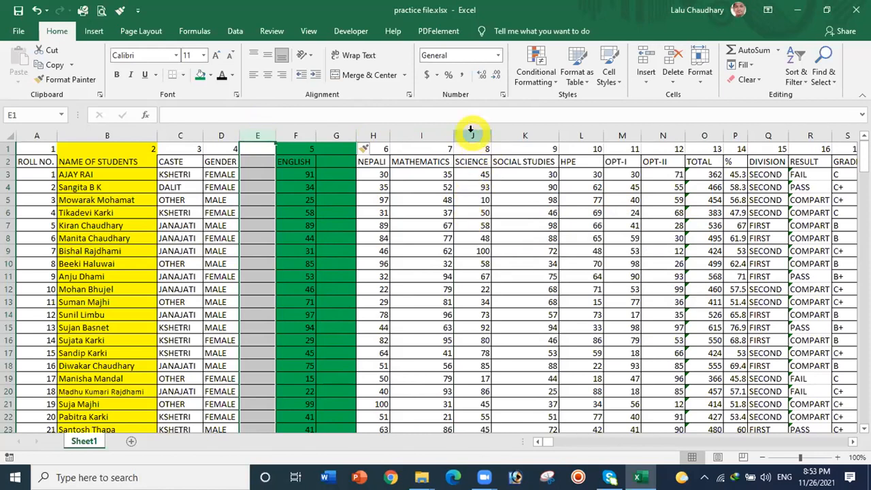
click(470, 129)
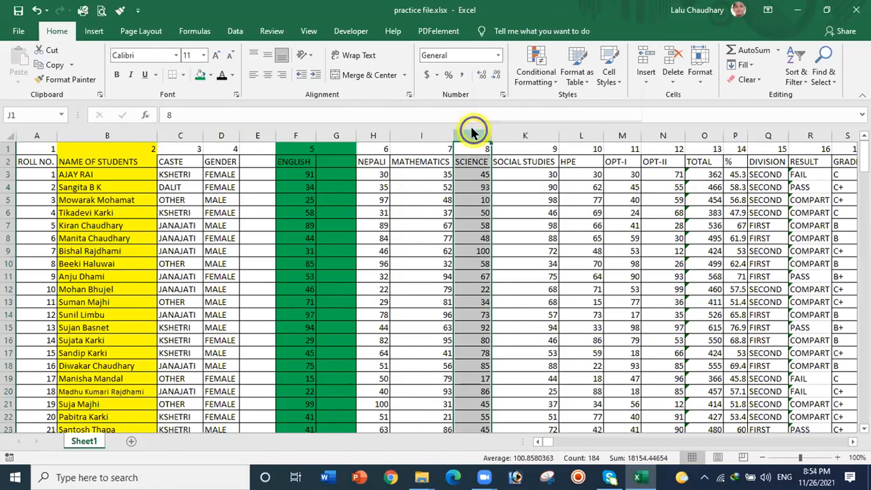
right_click(473, 130)
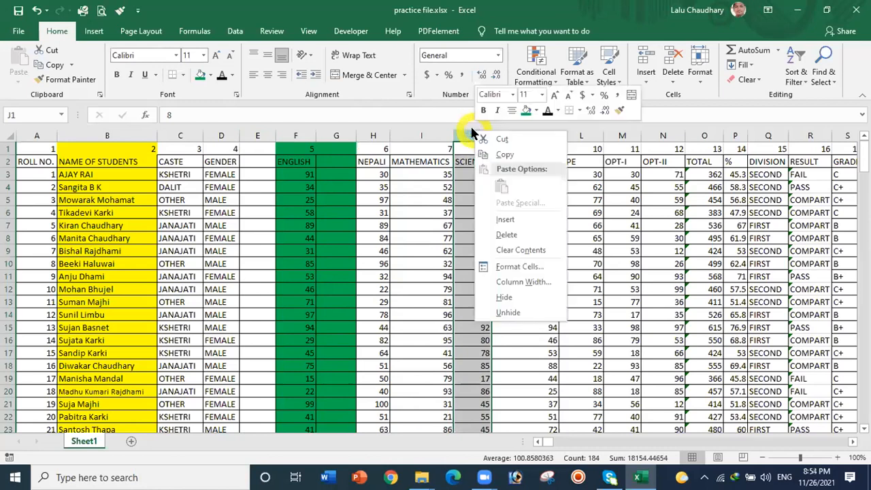
click(503, 232)
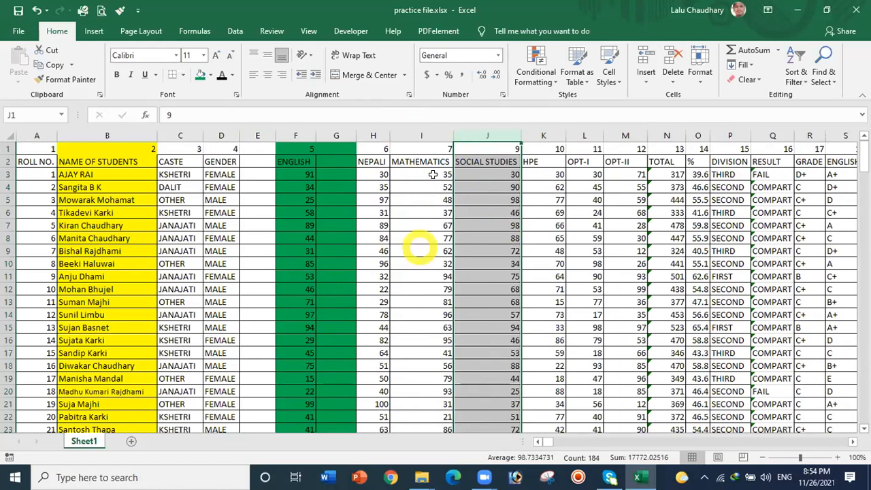
click(420, 133)
right_click(419, 132)
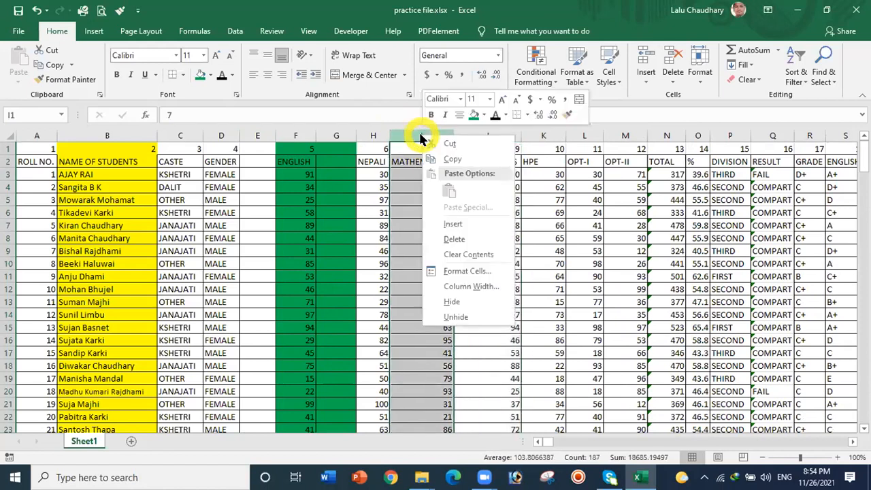
click(452, 239)
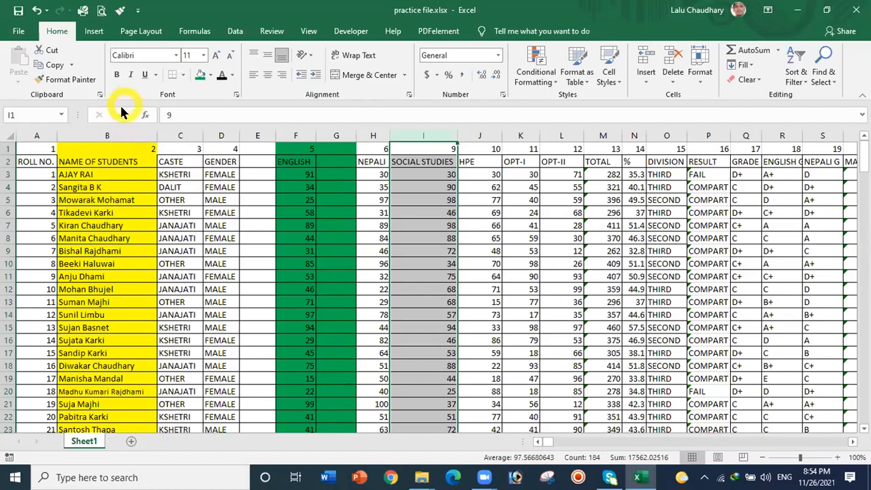
click(116, 127)
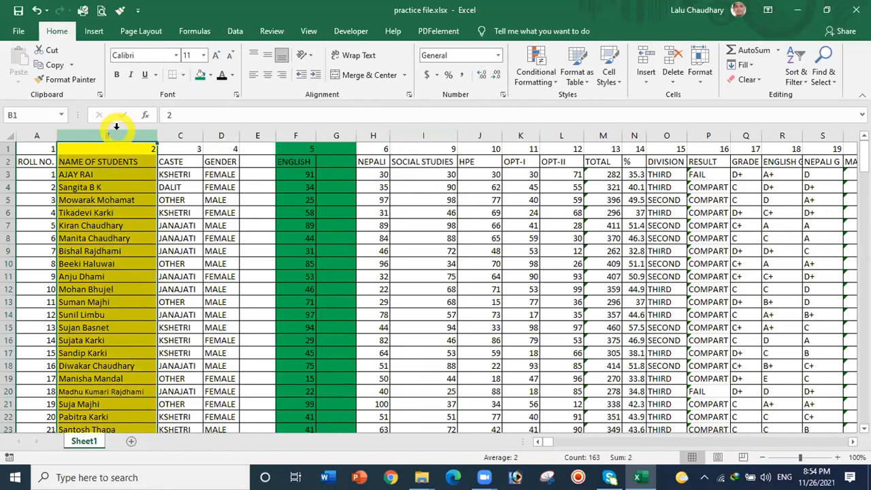
click(210, 79)
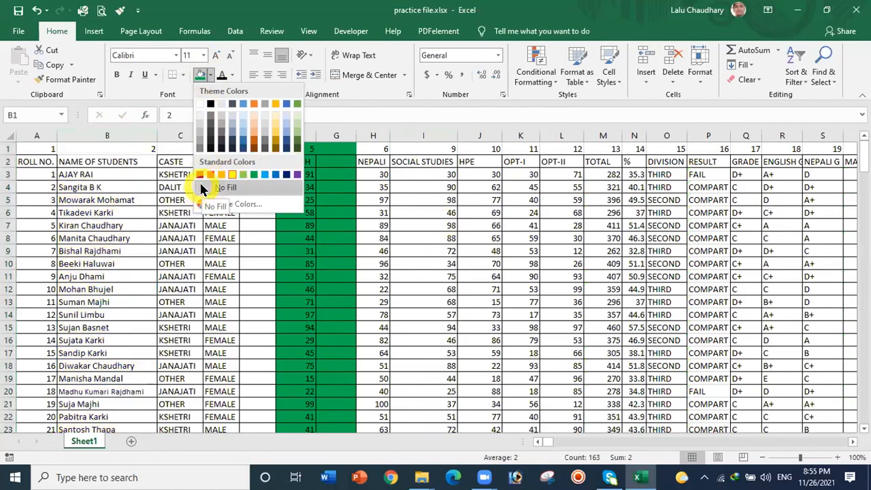
key(Escape)
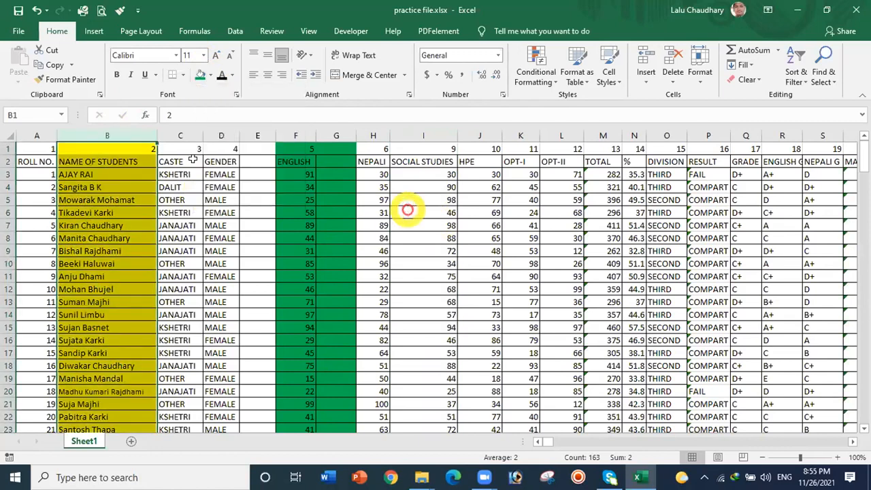
click(112, 128)
click(454, 250)
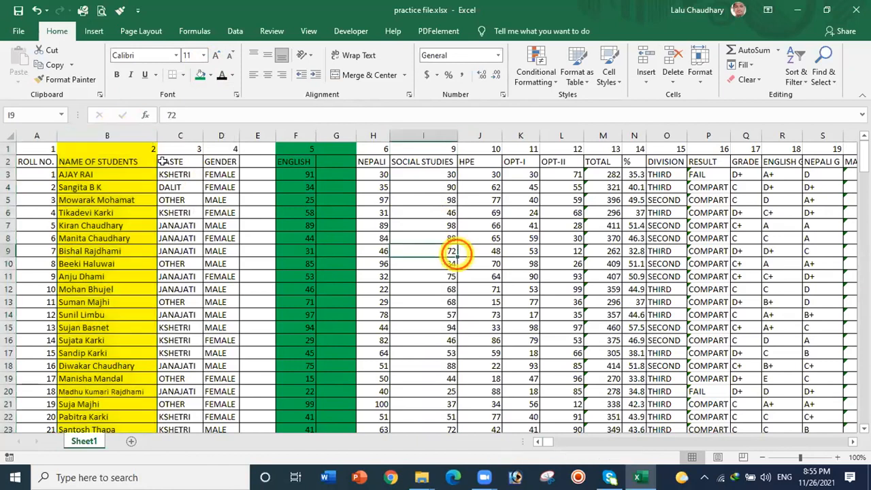
Fill the entire NAME OF STUDENTS column with white.
click(124, 136)
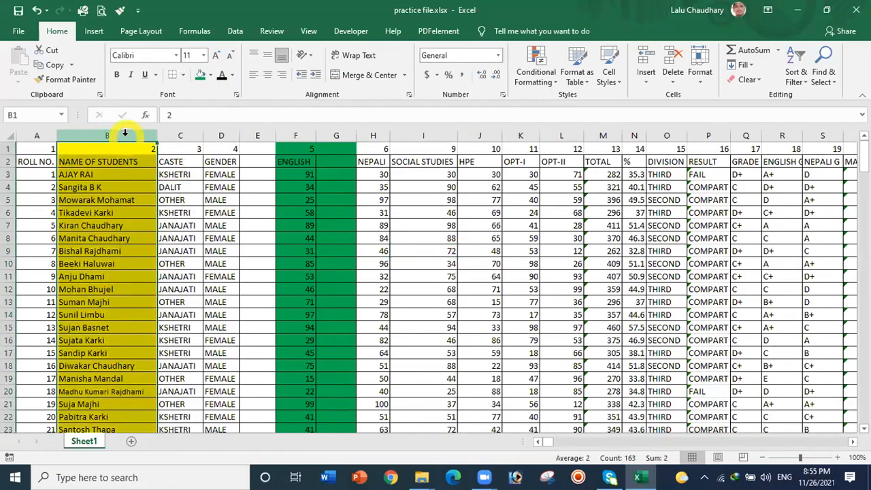
click(209, 79)
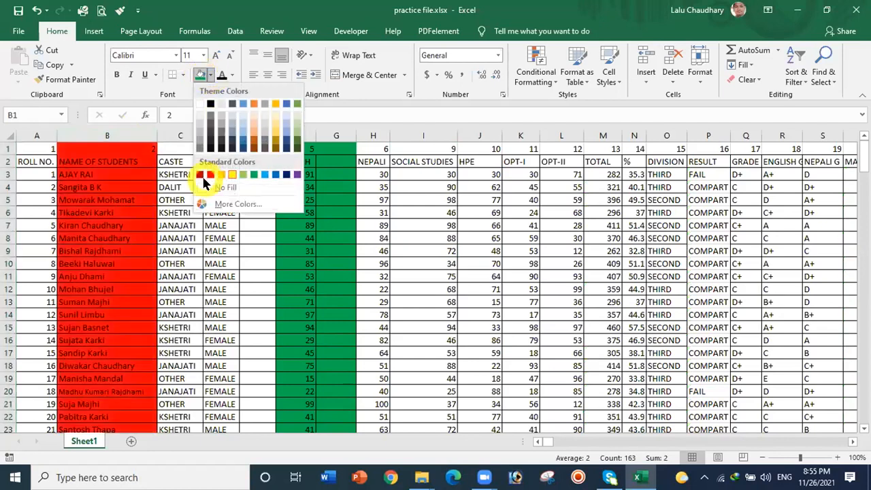
click(201, 103)
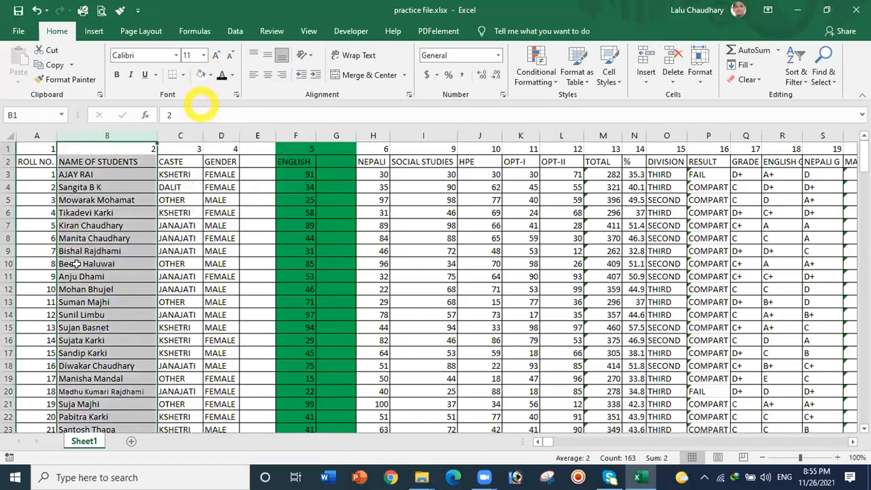
click(71, 262)
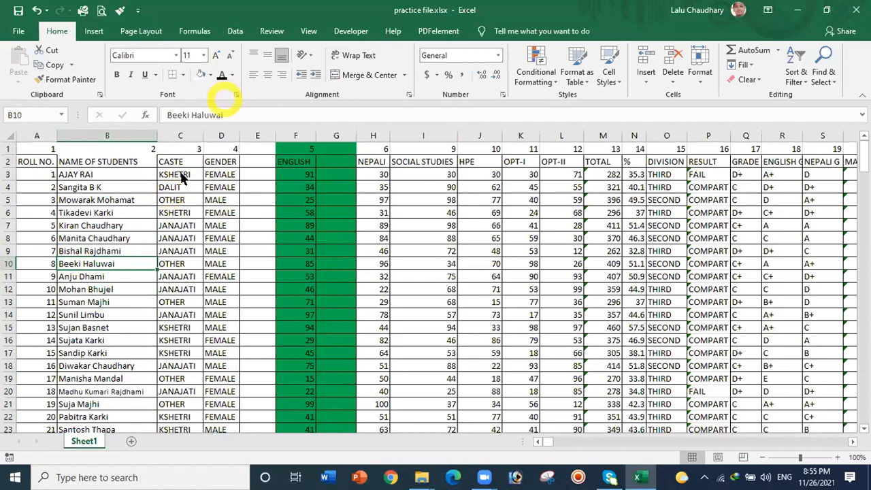
Apply the same white fill to the ENGLISH column and the blank column after it, columns F and G.
click(302, 129)
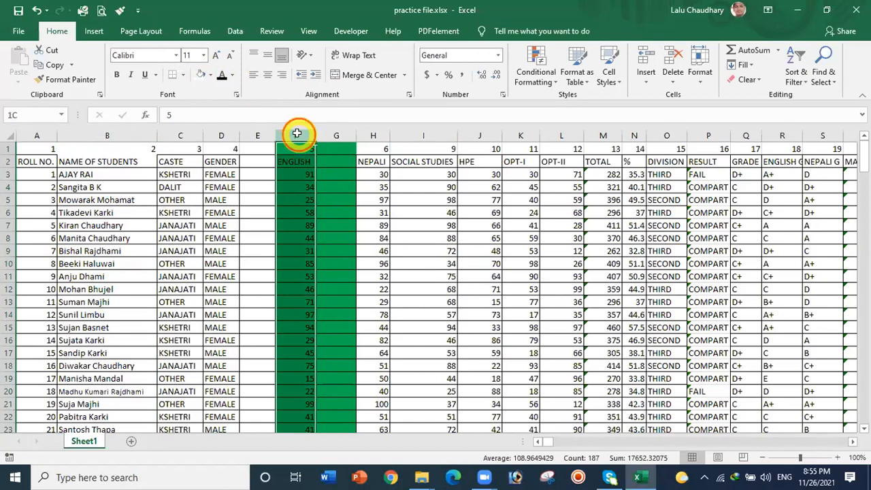
drag(297, 136, 337, 138)
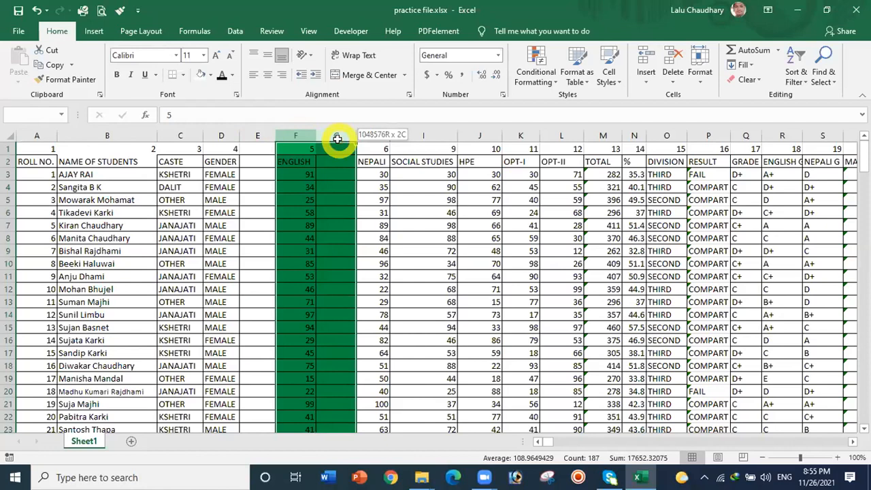
drag(337, 138, 339, 137)
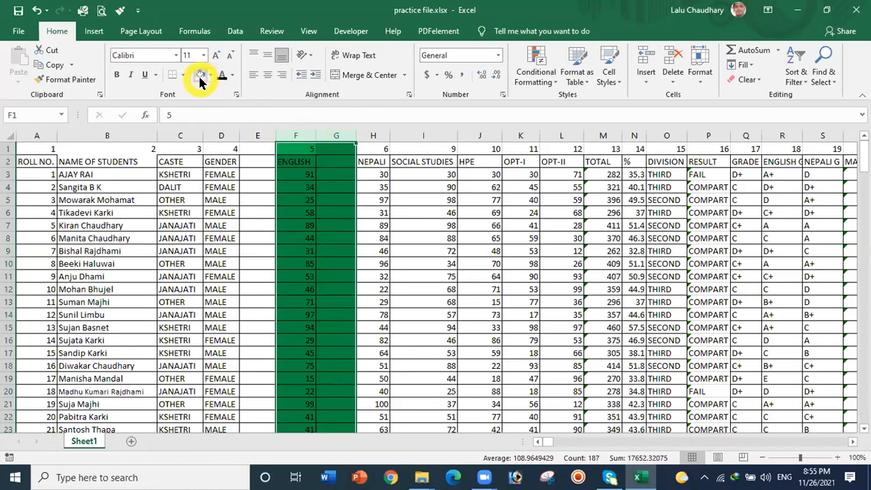
click(200, 76)
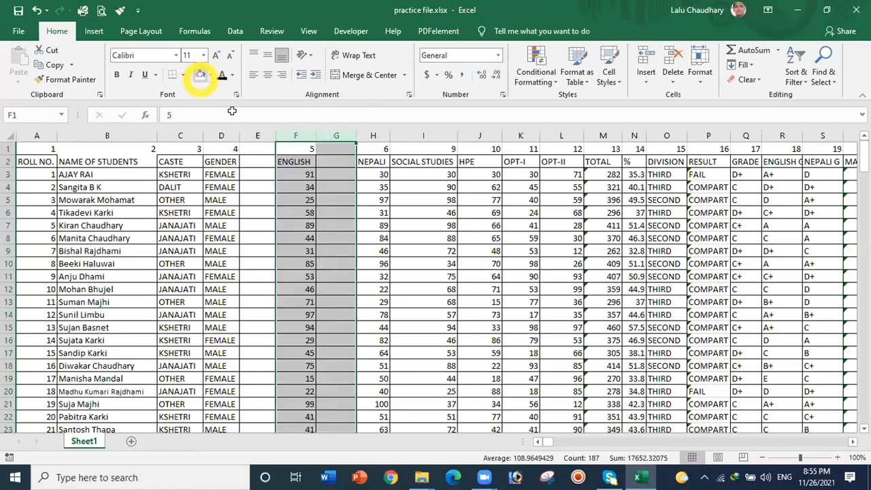
click(436, 247)
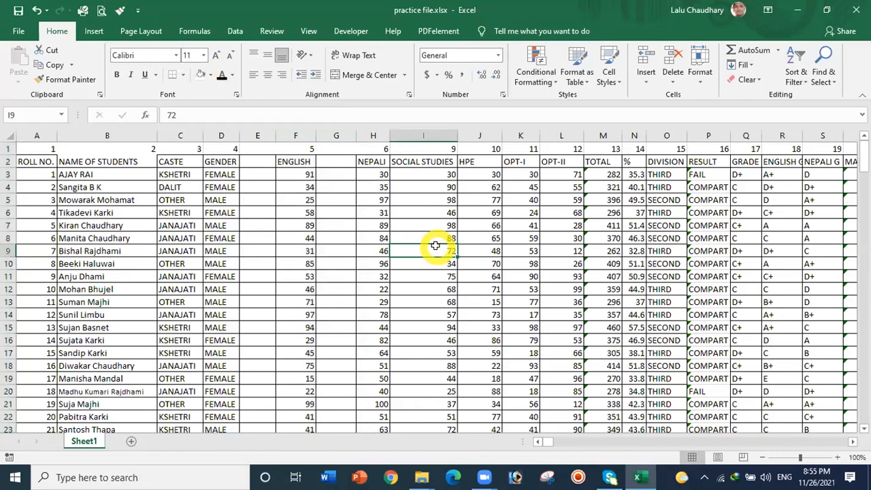
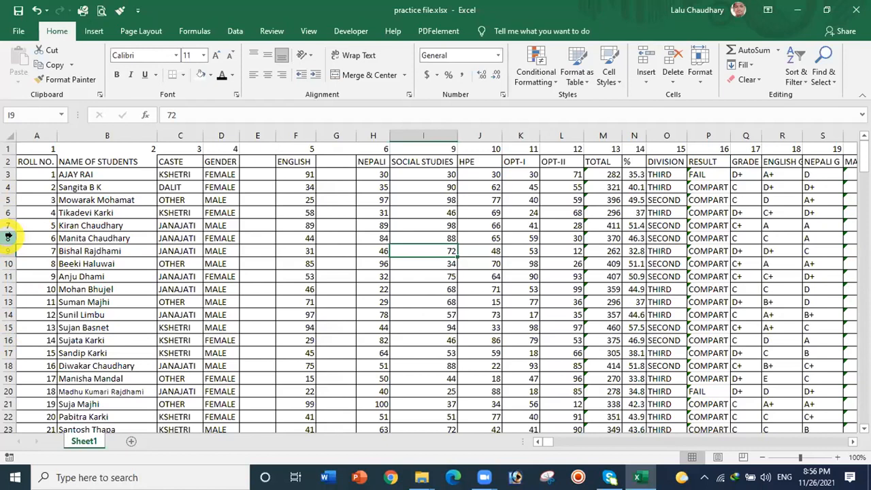
Fill the whole of row 8 with the standard blue colour.
click(8, 237)
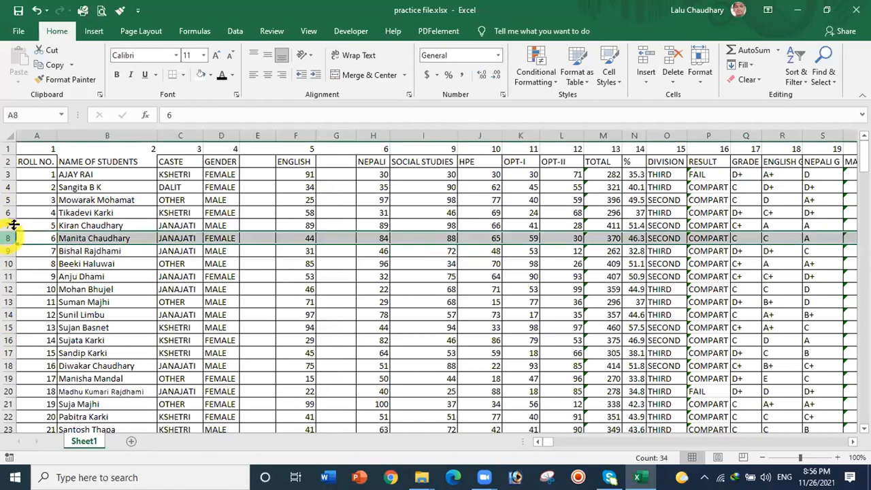
click(210, 77)
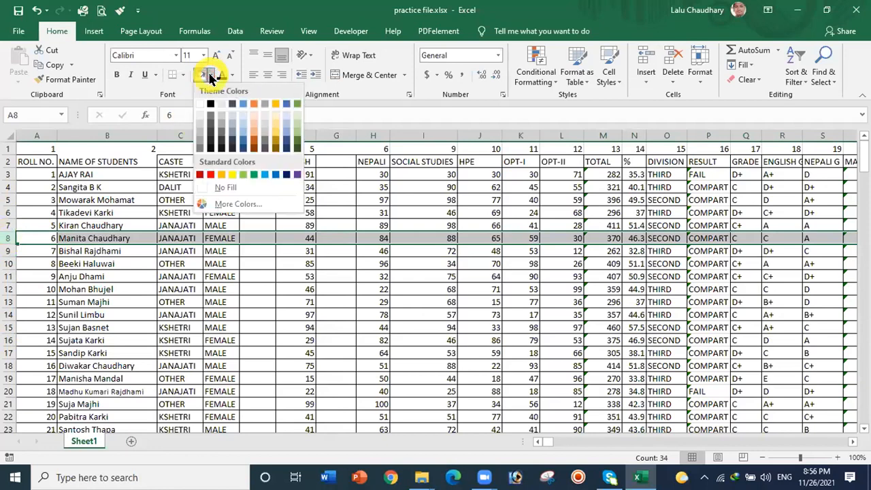
click(276, 175)
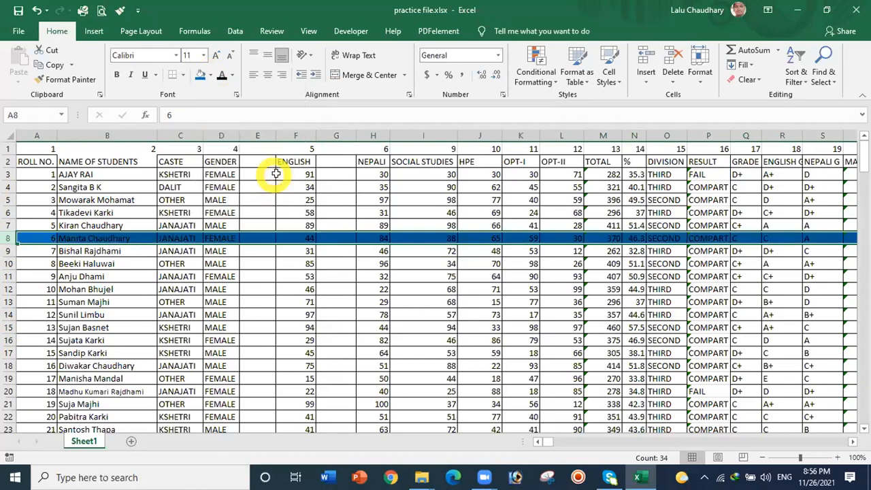
Fill the entire NEPALI column with the standard yellow colour.
click(373, 130)
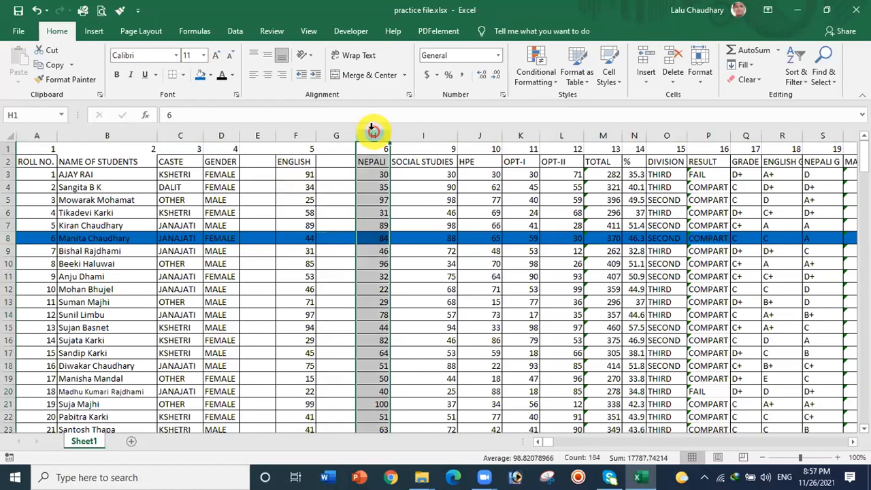
click(209, 76)
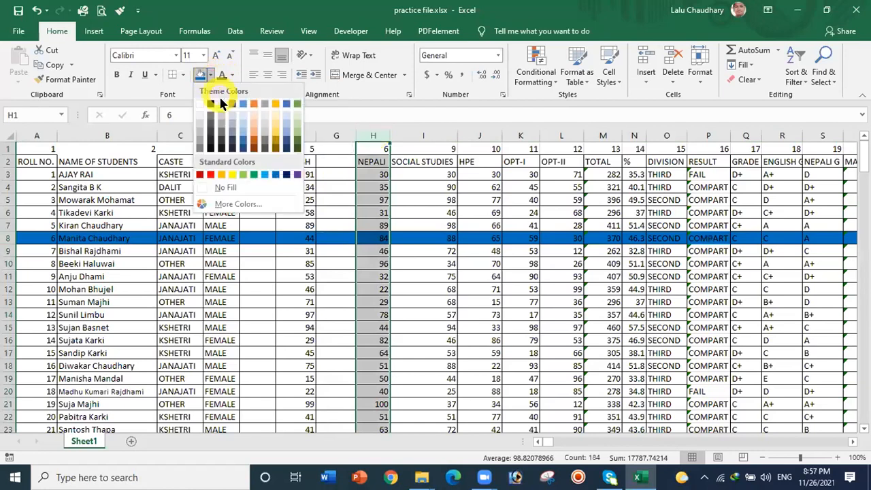
click(287, 175)
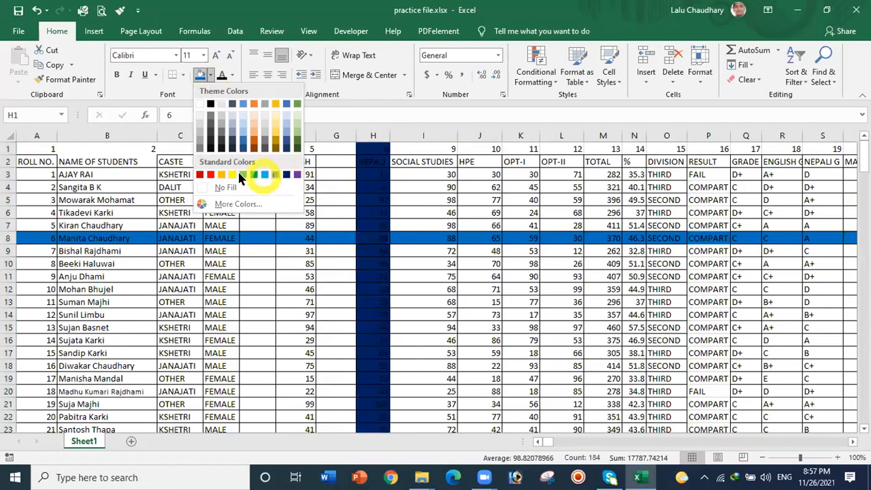
click(233, 174)
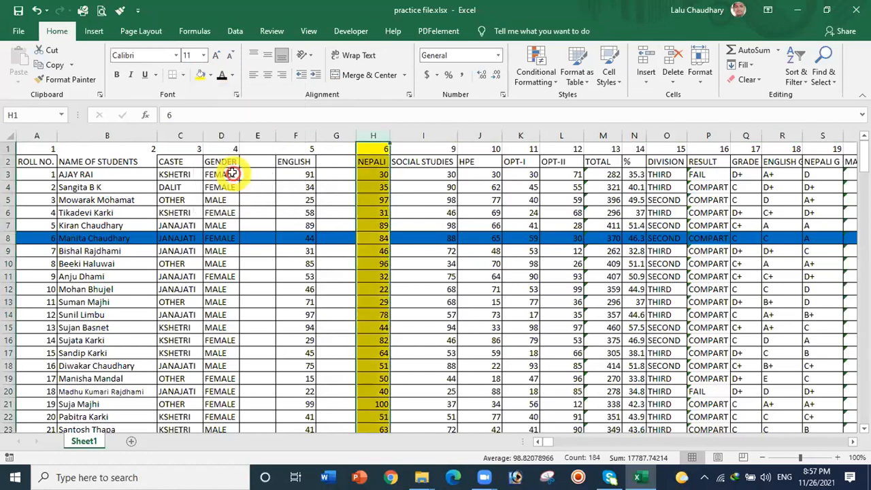
Select cell H8 to point out where the NEPALI column crosses the blue row, and finish on empty cell E10.
click(373, 236)
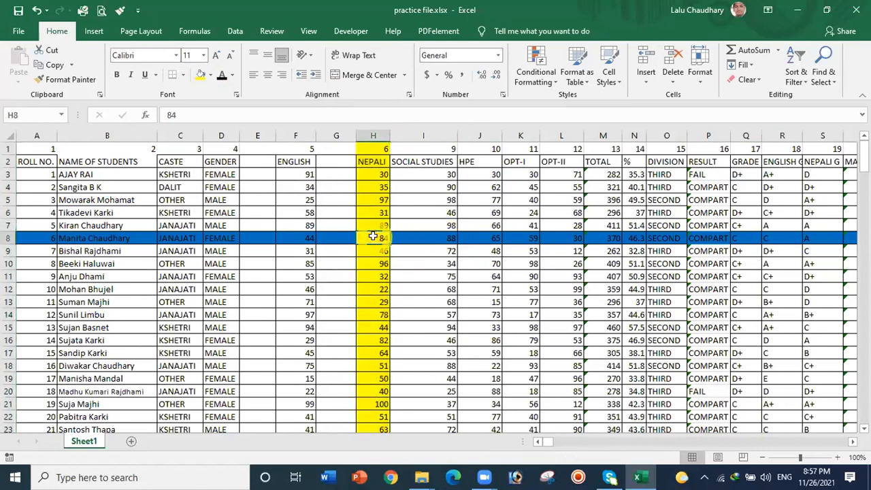
click(373, 236)
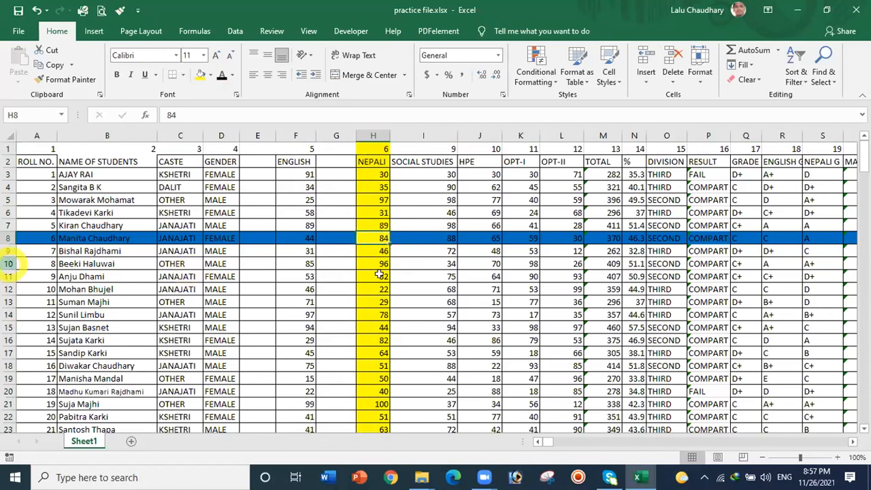
click(373, 237)
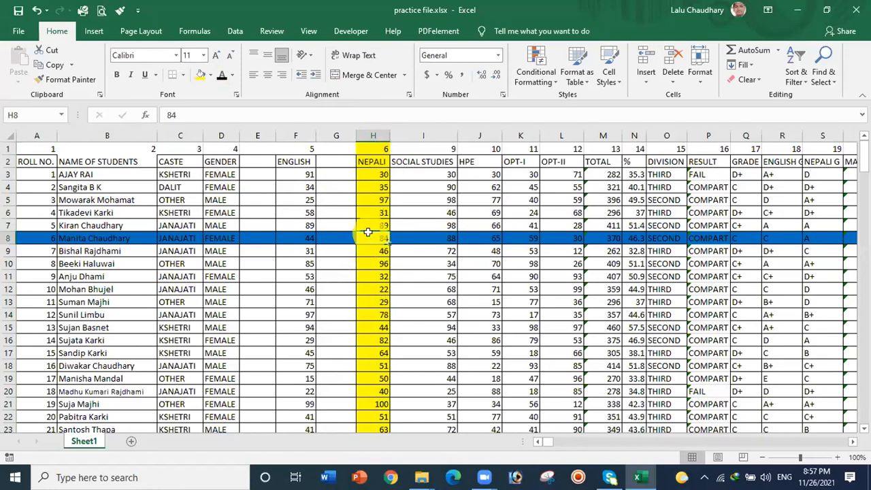
click(256, 266)
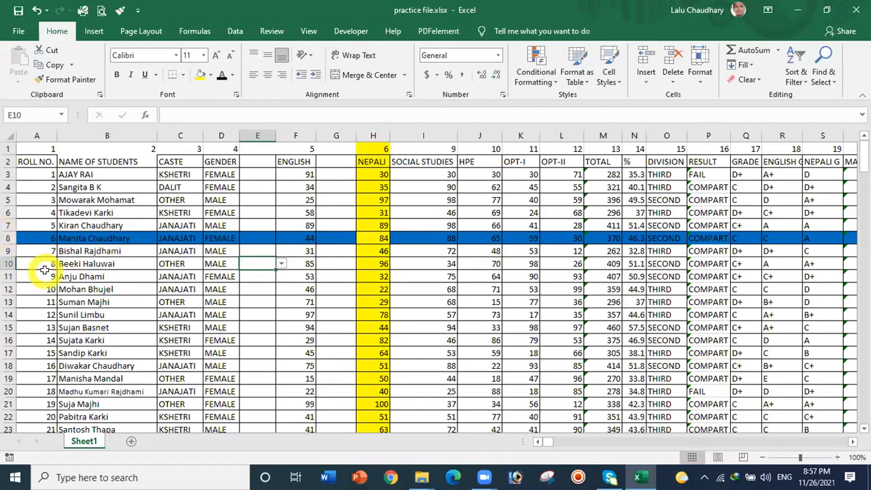
Insert a blank row directly below the blue row, above row 9.
click(8, 251)
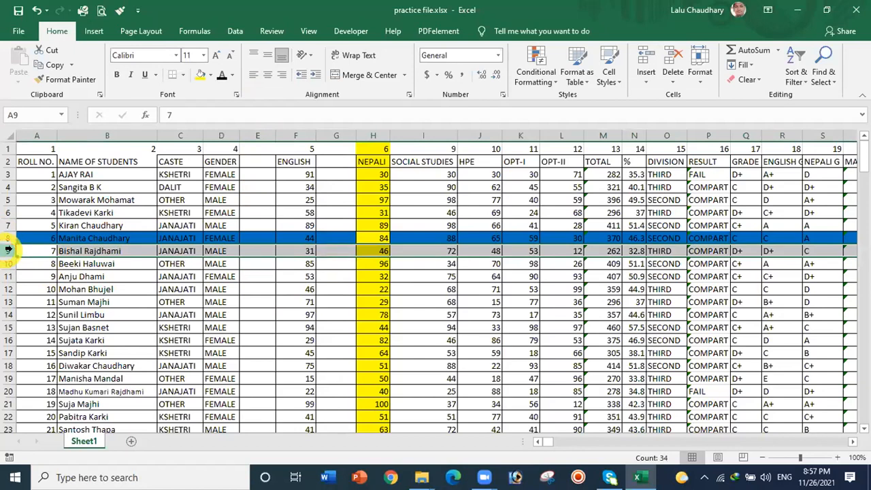
right_click(8, 251)
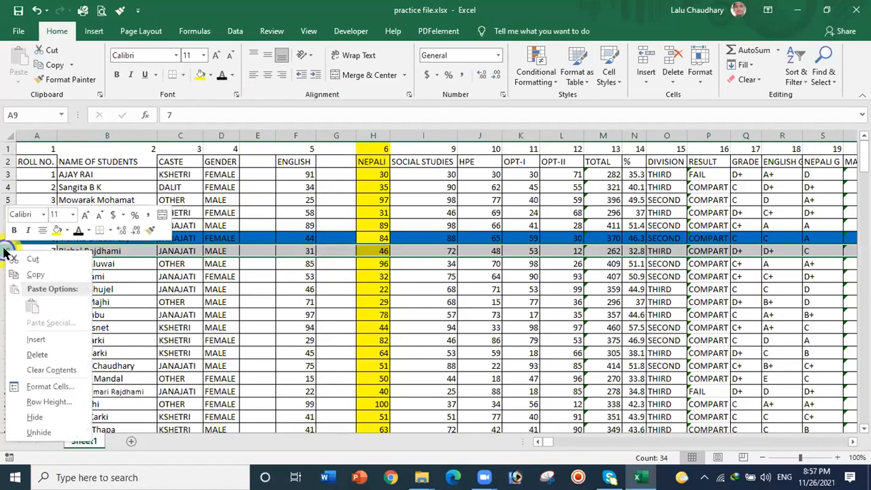
click(42, 340)
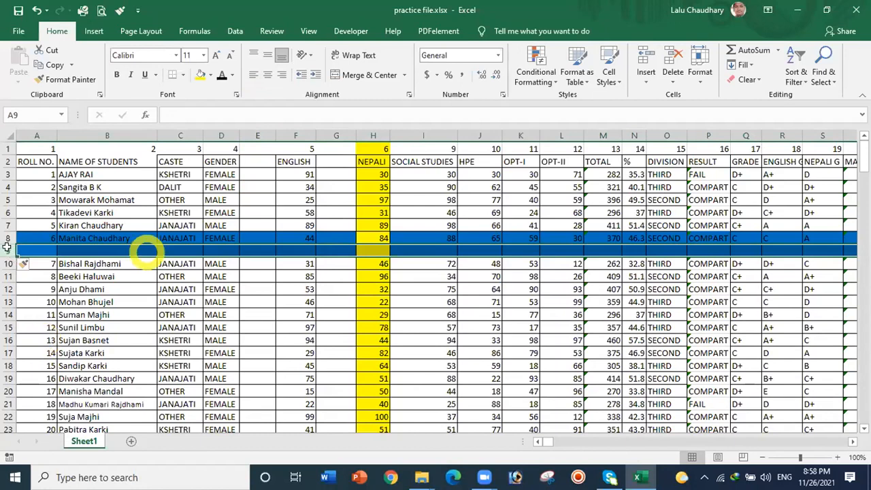
Fill the blank row 9 below the blue row with white, undoing the fill once and applying it again.
click(209, 76)
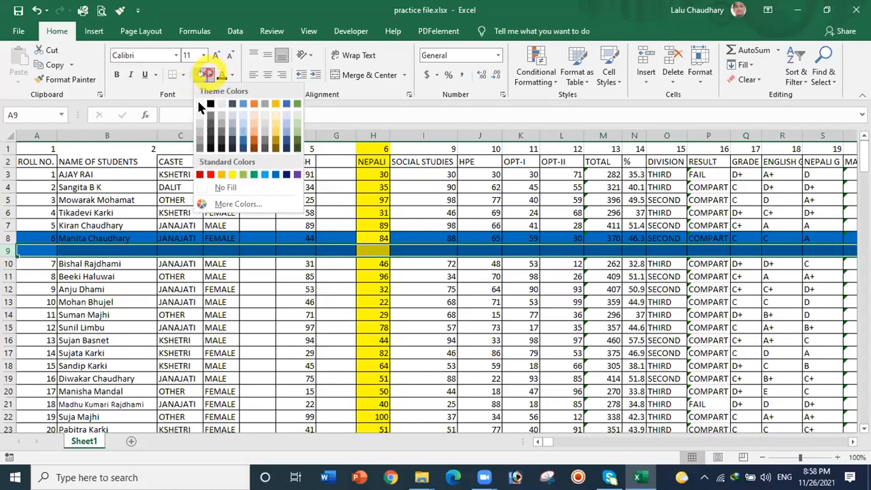
click(199, 105)
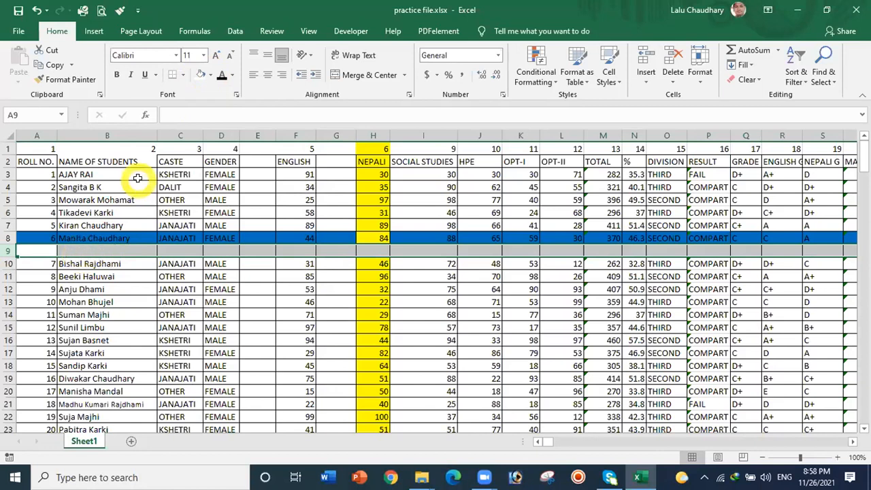
key(ctrl+z)
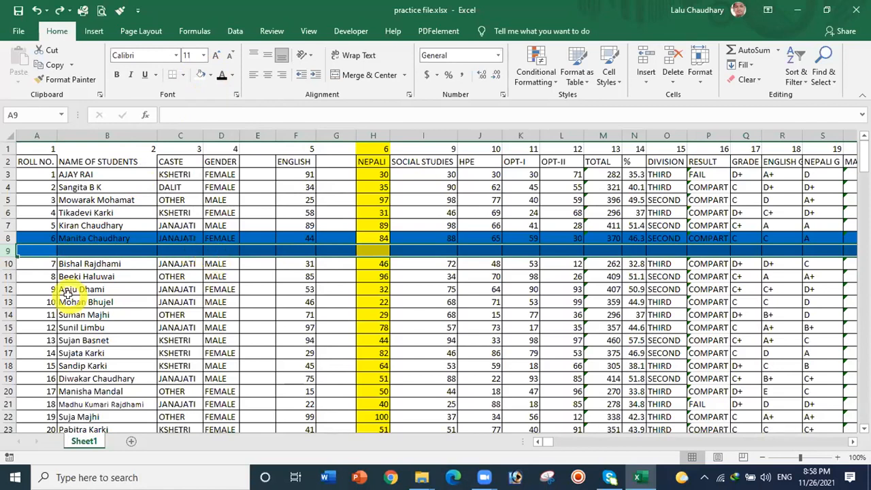
click(200, 76)
click(279, 302)
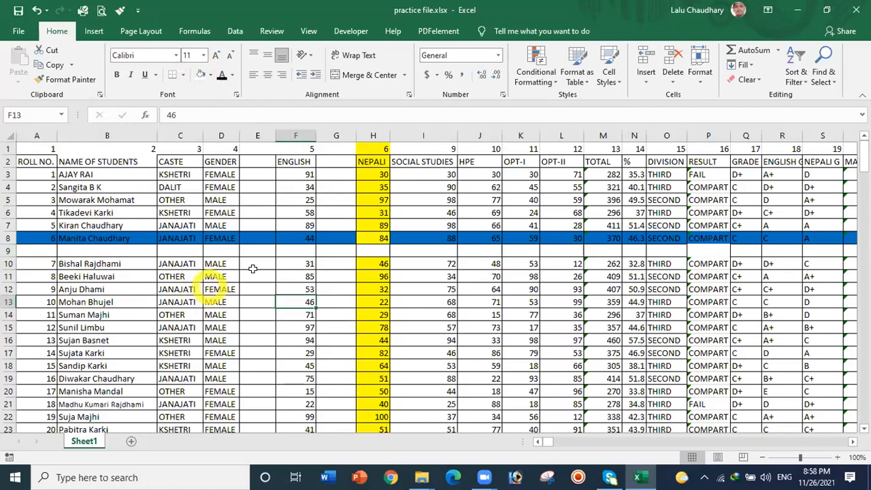
Select several rows at once and insert four blank rows above row 17.
click(5, 279)
drag(5, 279, 8, 301)
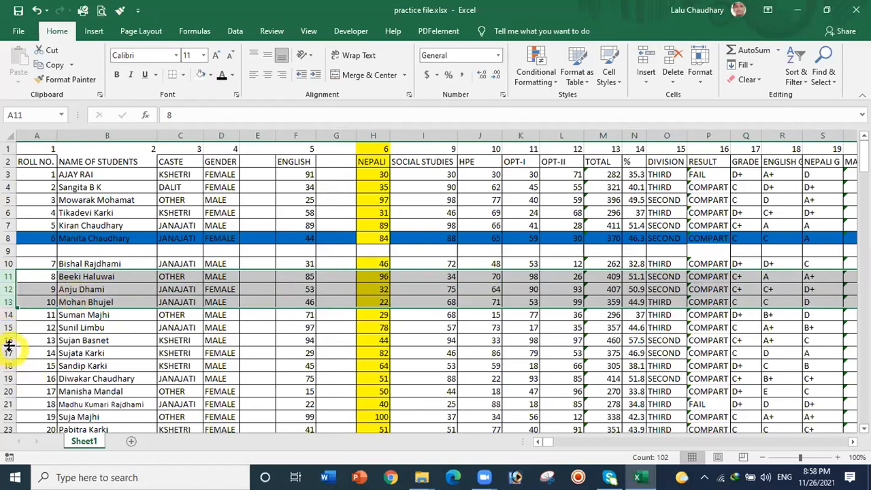
drag(8, 353, 9, 391)
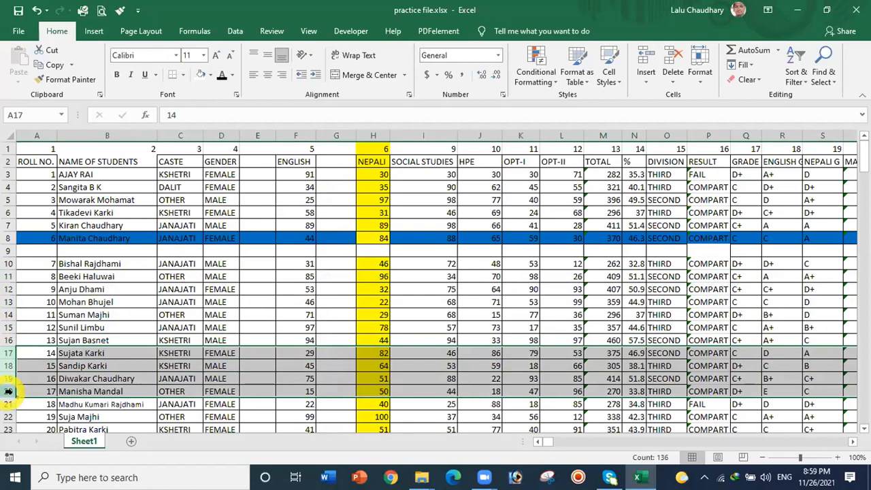
right_click(8, 392)
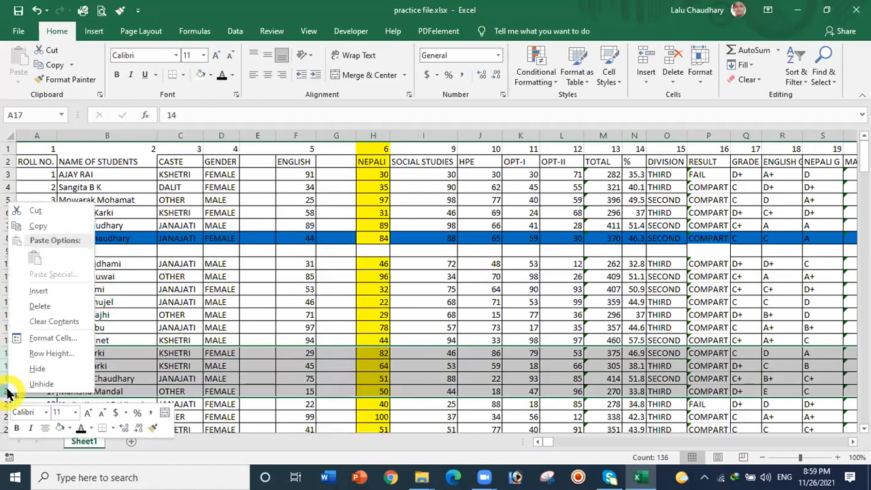
click(41, 291)
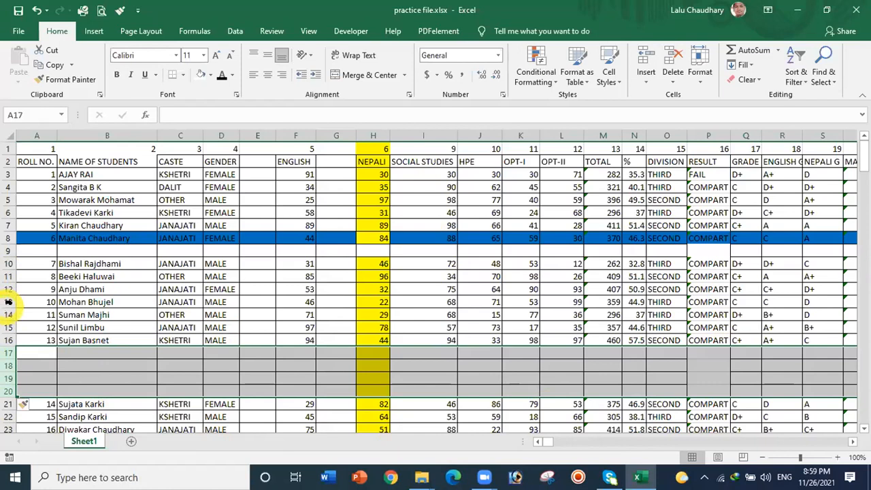
Insert two blank rows above row 12 by selecting rows 12 and 13 together.
drag(10, 289, 9, 294)
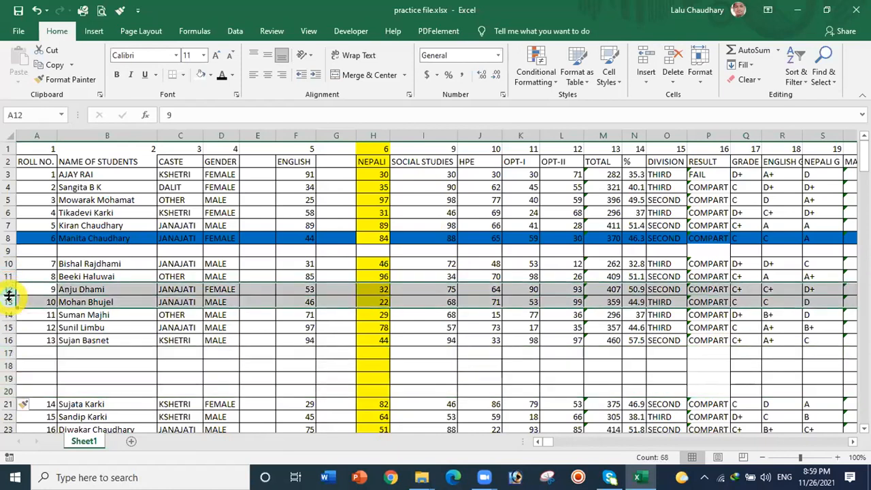
right_click(9, 294)
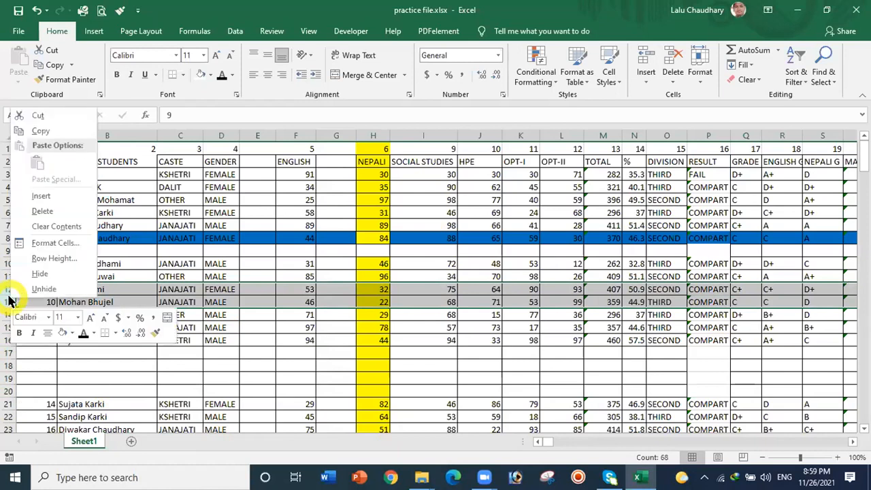
click(37, 196)
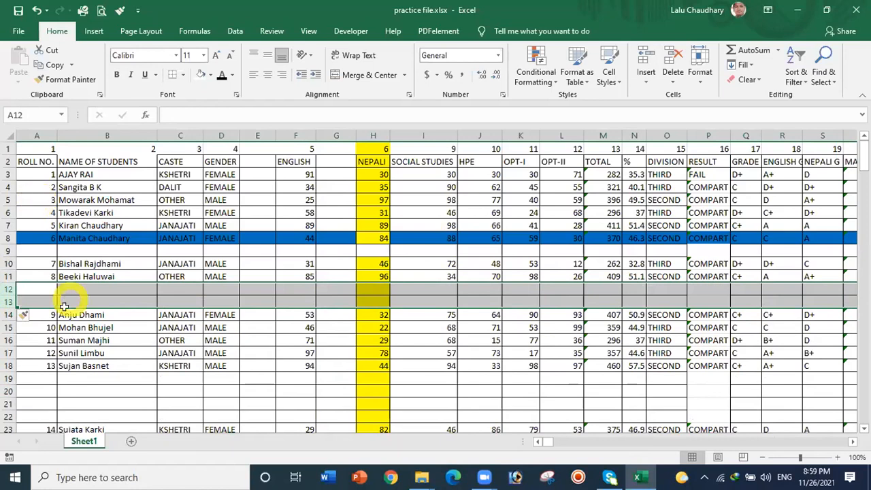
Delete the four blank rows 19 to 22 together.
click(67, 388)
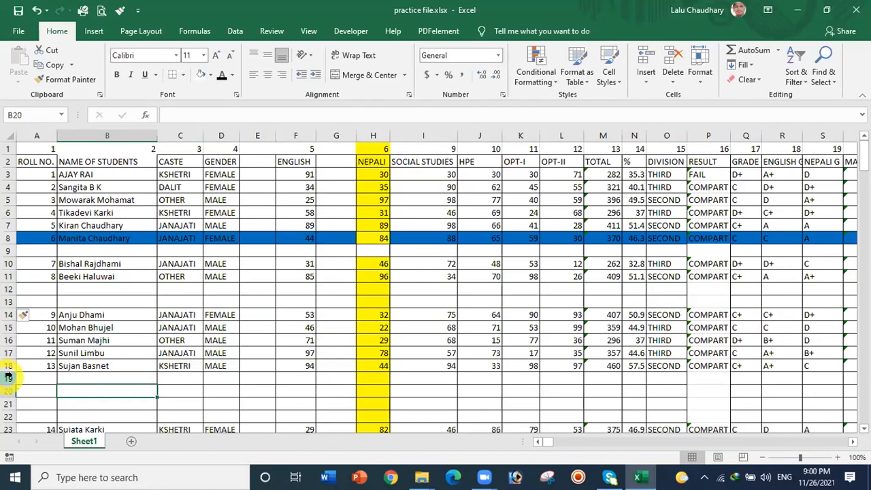
drag(8, 375, 7, 414)
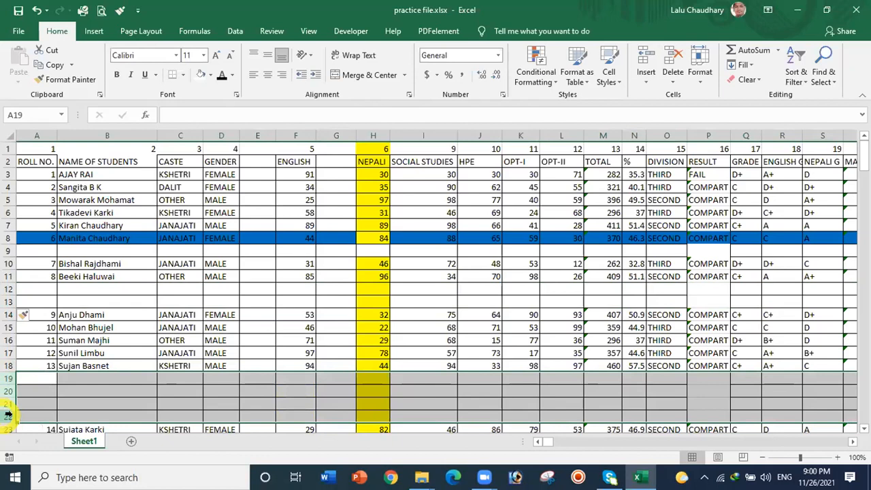
right_click(7, 414)
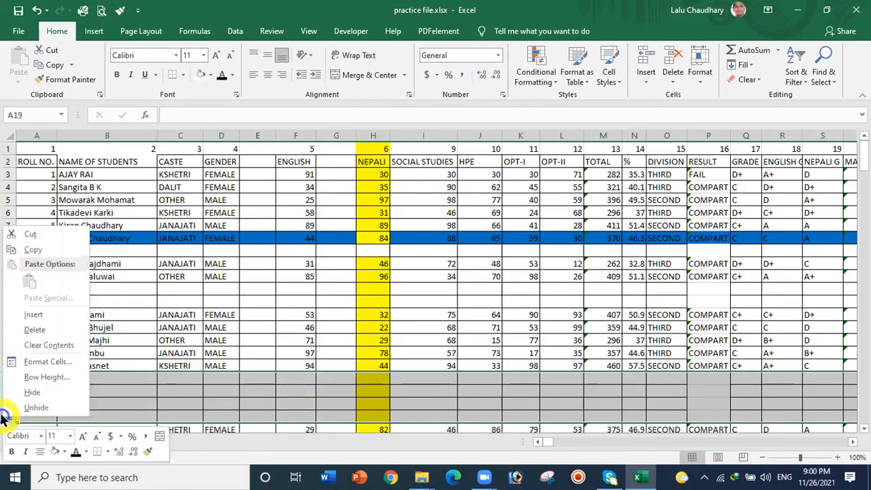
click(46, 330)
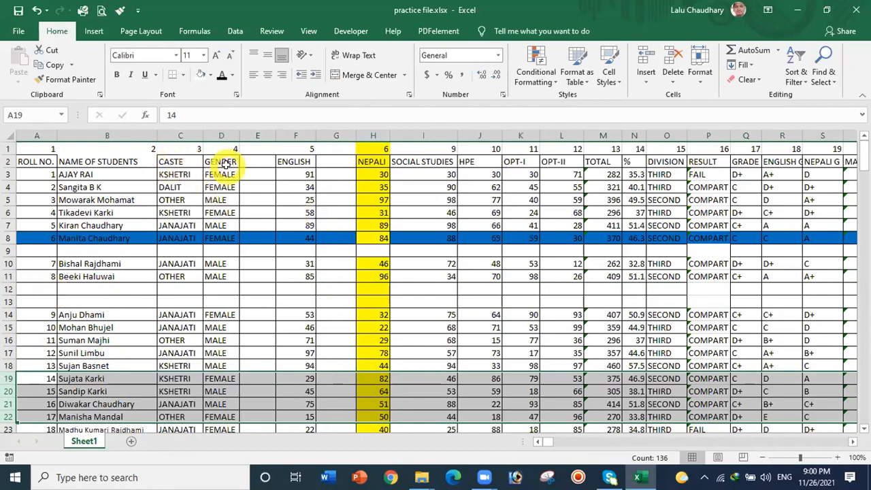
Hide the CASTE and GENDER columns, C and D.
drag(177, 130, 215, 131)
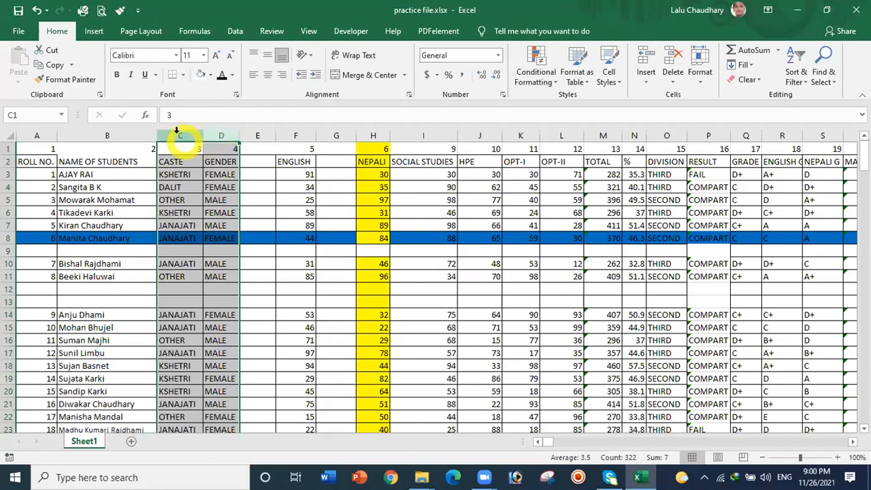
drag(178, 133, 223, 128)
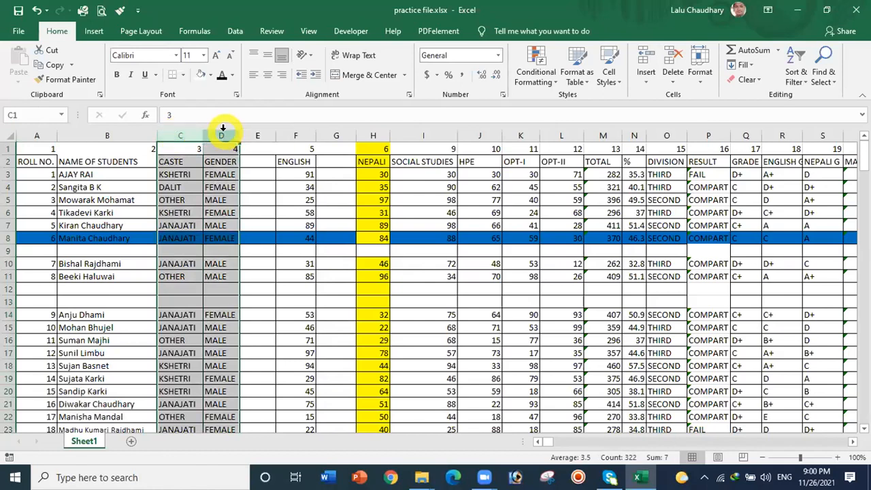
right_click(224, 130)
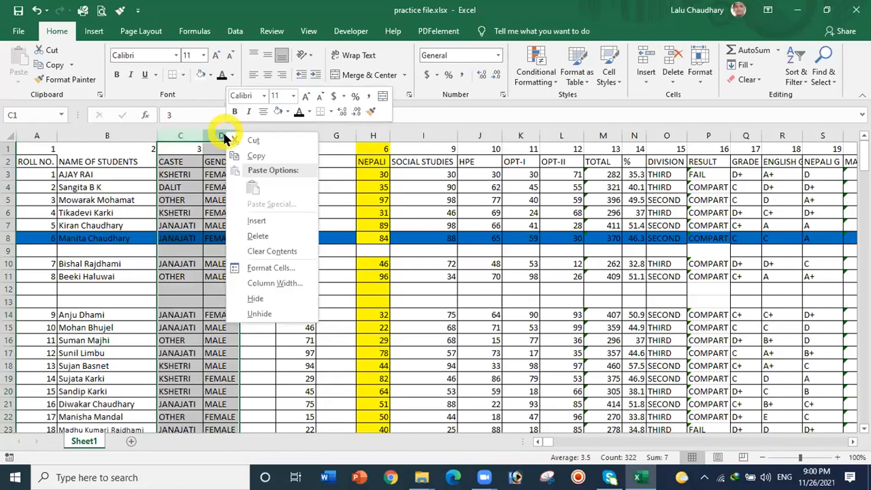
click(260, 300)
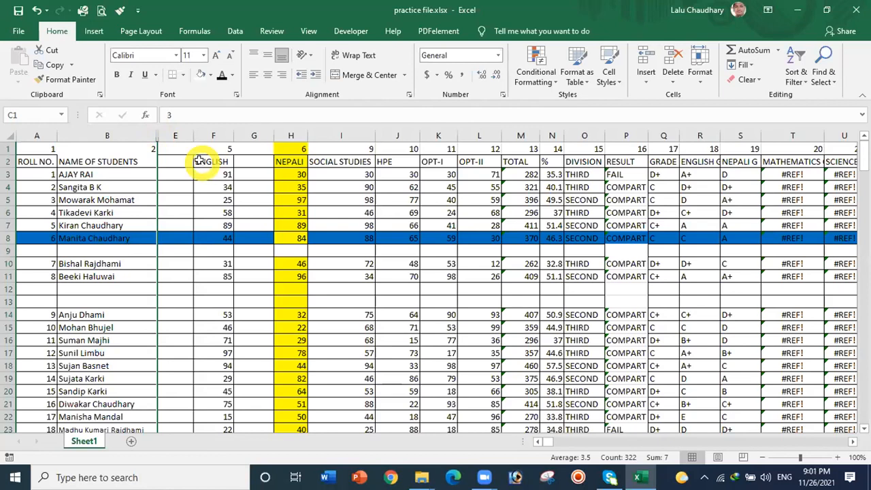
Unhide columns C and D by selecting the neighbouring columns B through E, and finish on empty cell G6.
click(144, 133)
drag(145, 133, 170, 134)
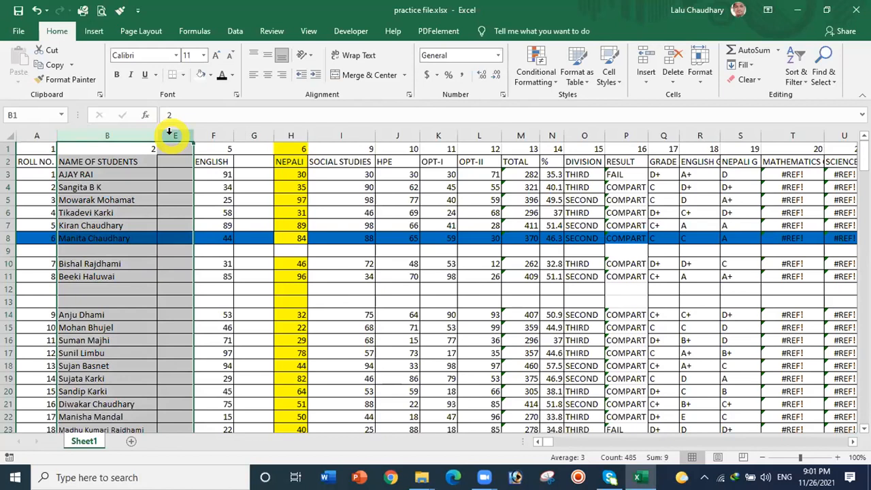
right_click(170, 134)
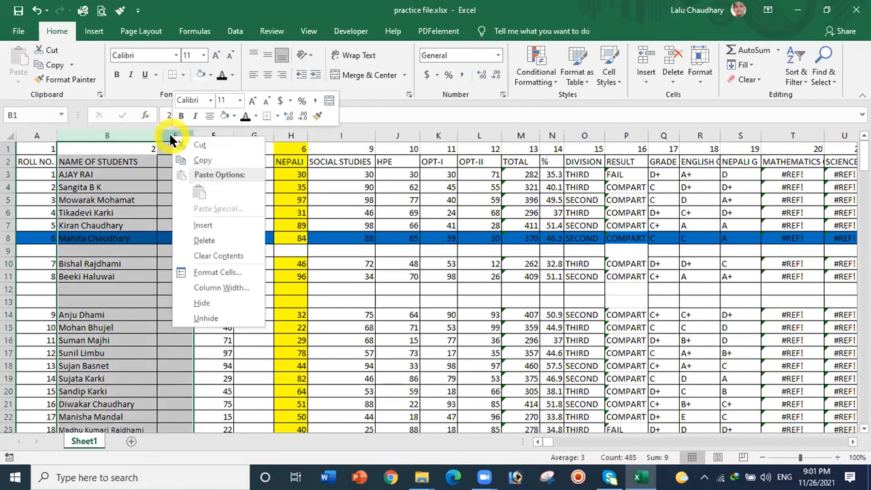
click(202, 318)
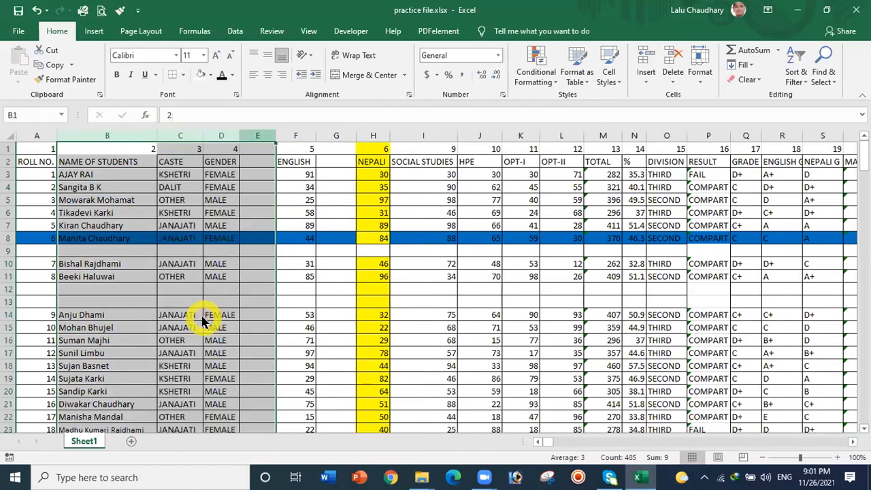
click(348, 208)
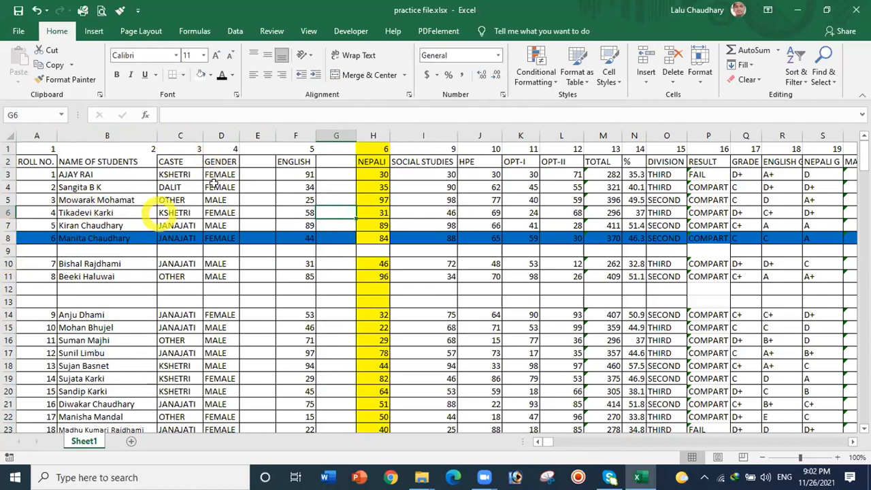
Hide the CASTE and GENDER columns once more.
click(185, 131)
drag(187, 129, 210, 130)
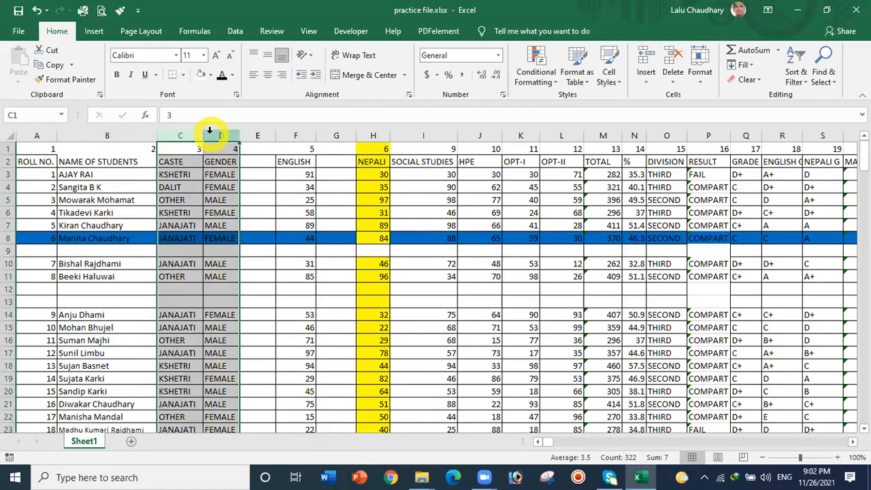
right_click(211, 130)
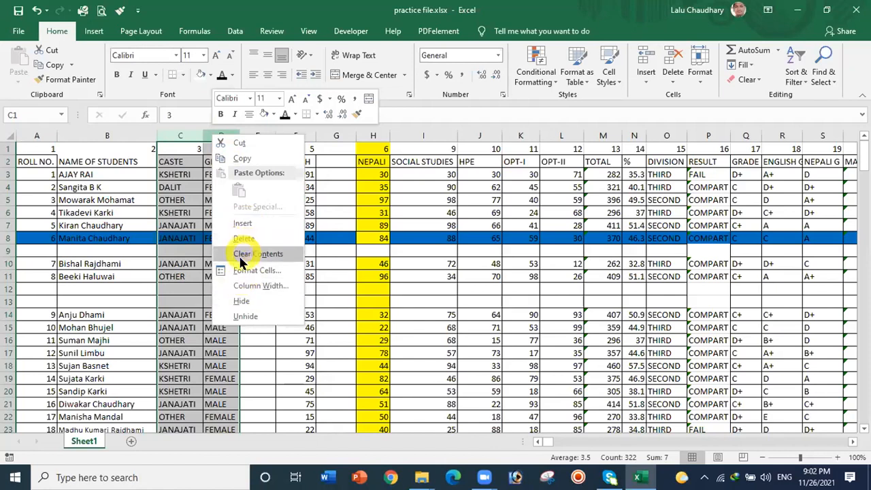
click(237, 302)
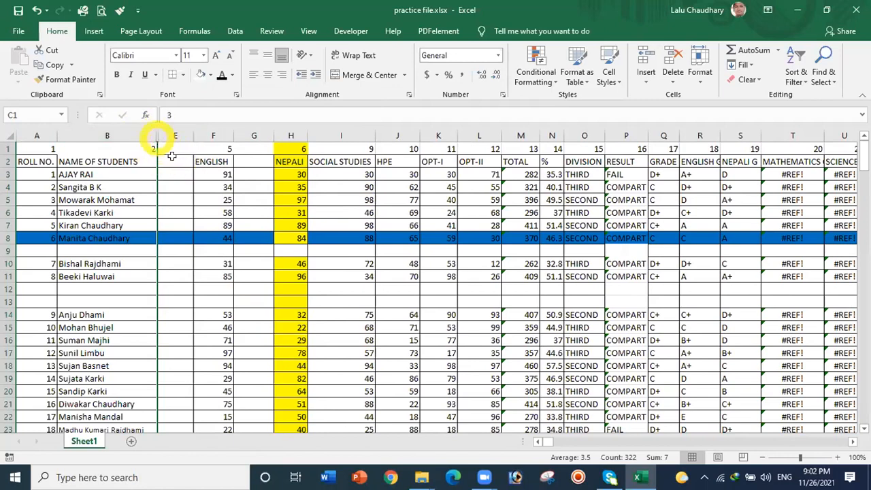
Select the columns on both sides of the hidden CASTE and GENDER columns and unhide them again.
click(123, 127)
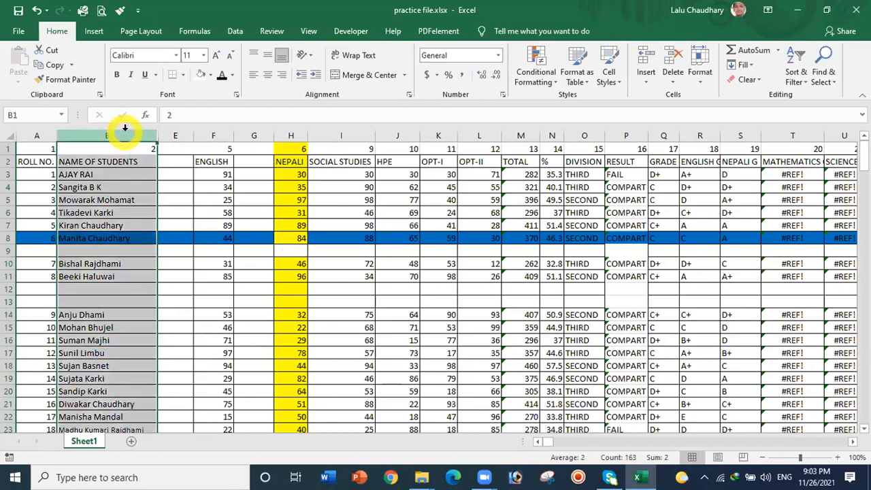
click(178, 133)
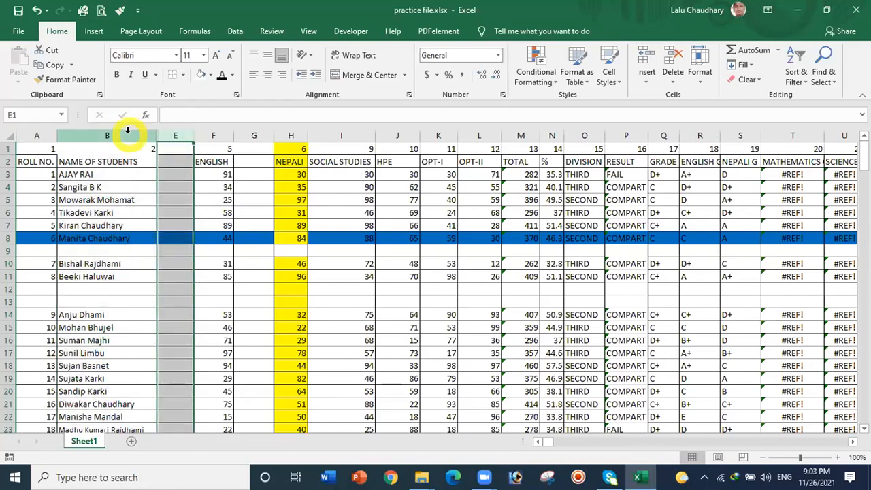
click(127, 130)
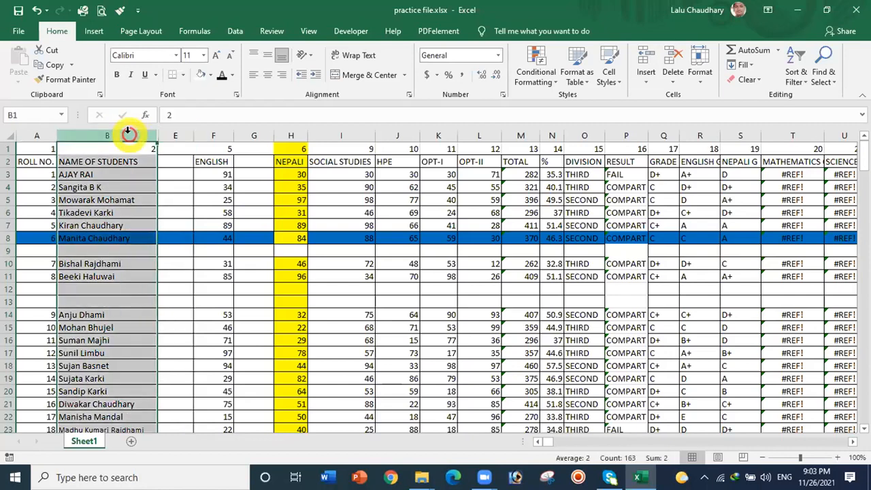
click(172, 139)
drag(99, 129, 175, 133)
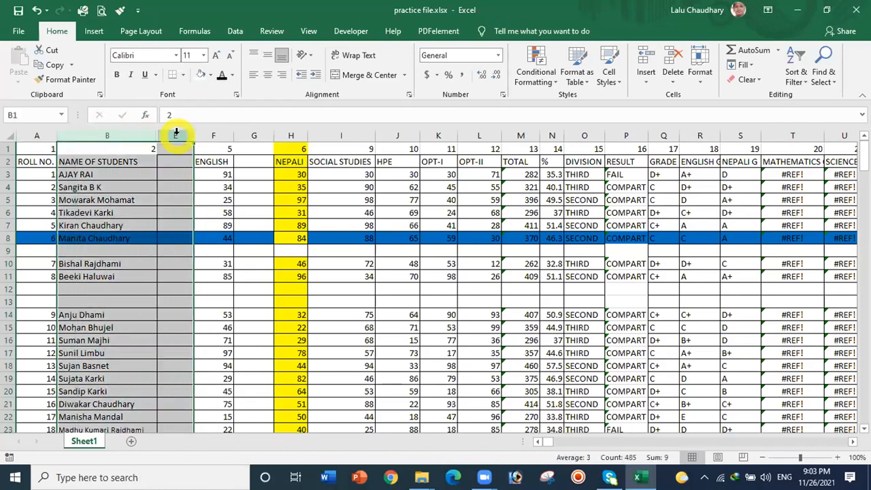
right_click(176, 138)
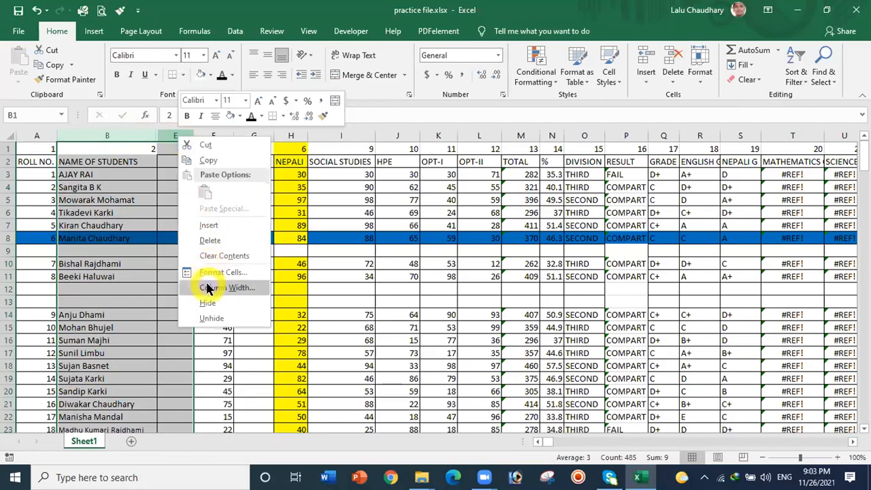
click(211, 320)
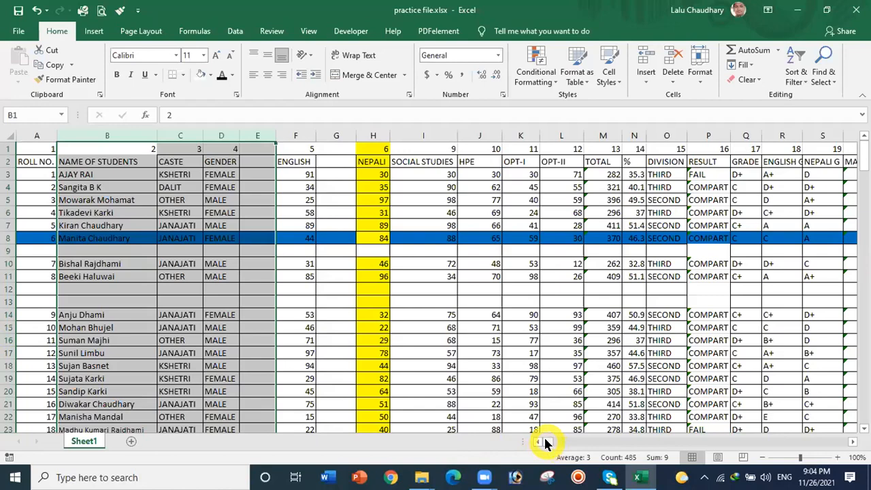
Examine the results sheet's columns across to the final GRADE column and back to ROLL NO., finishing on cell F3.
mouse_move(550, 443)
mouse_down()
mouse_move(584, 447)
mouse_move(538, 446)
mouse_up()
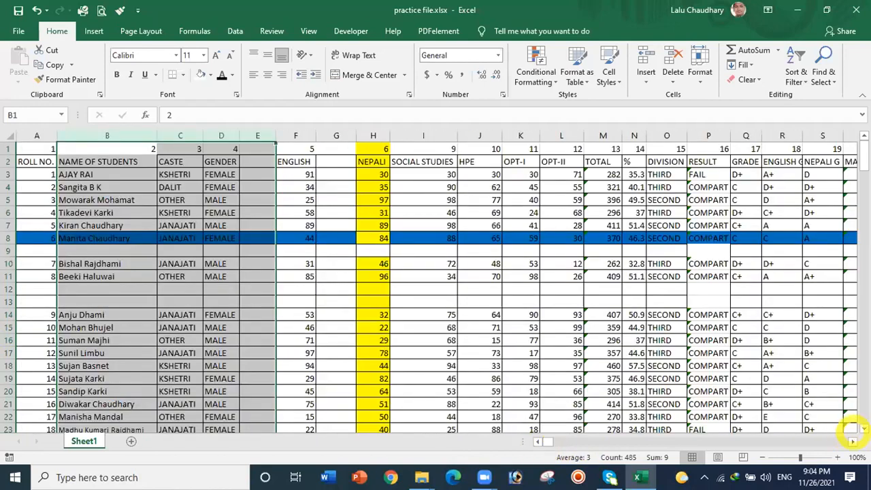
click(853, 441)
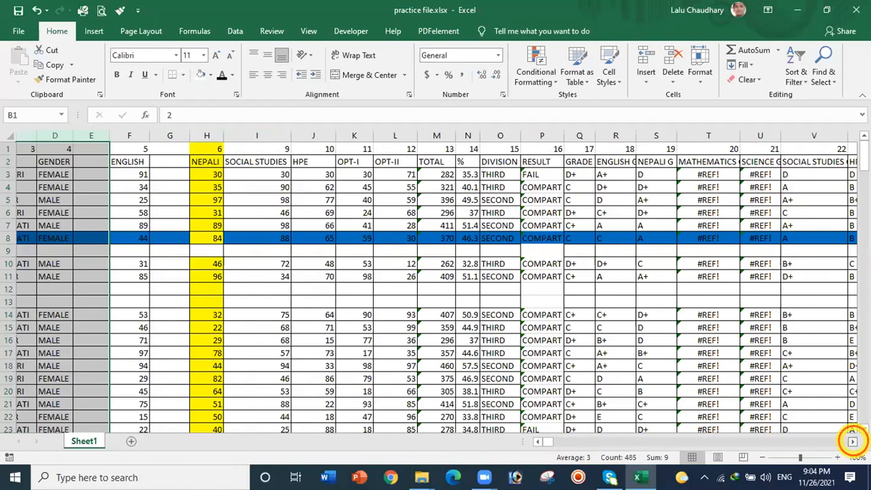
drag(853, 442, 853, 442)
click(856, 457)
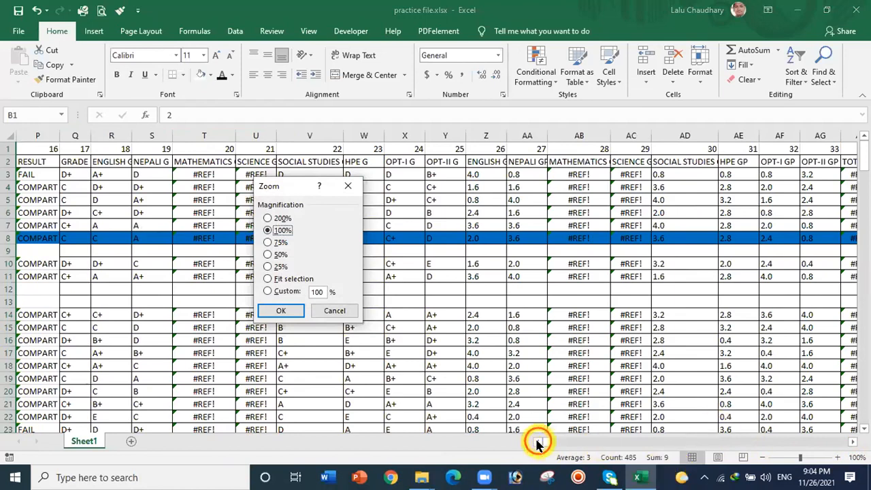
click(347, 185)
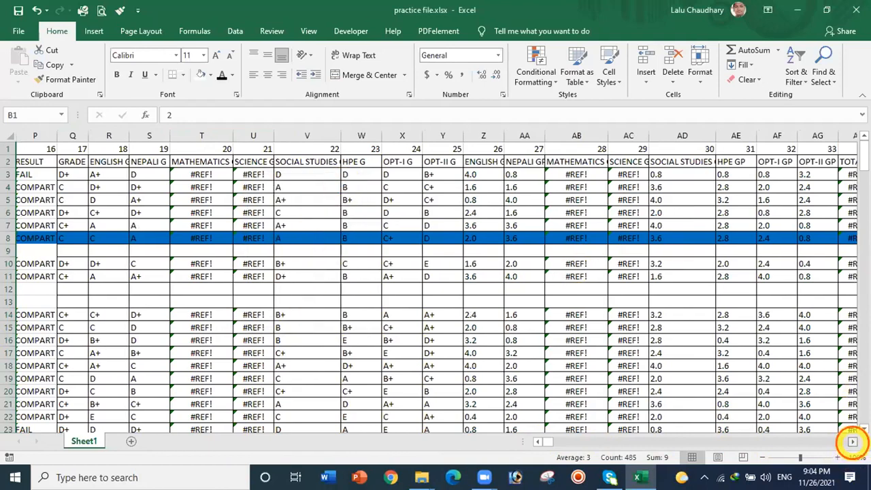
click(852, 442)
click(852, 442)
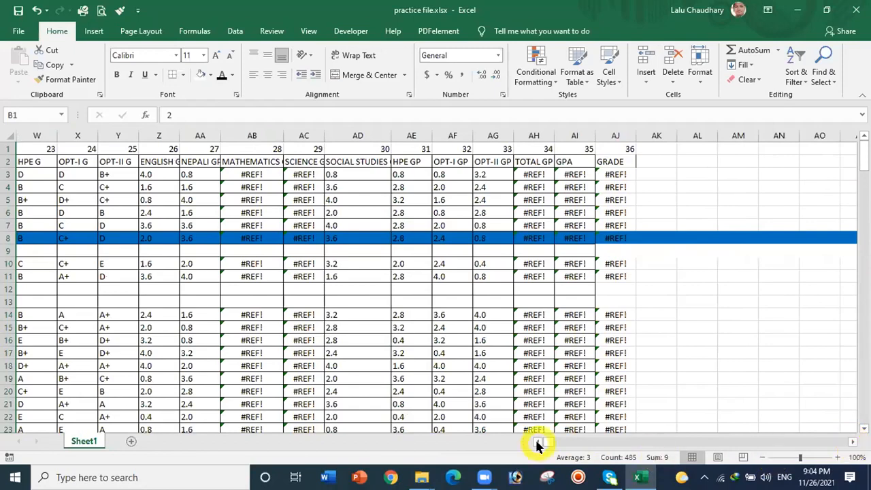
scroll(538, 444, left, 5)
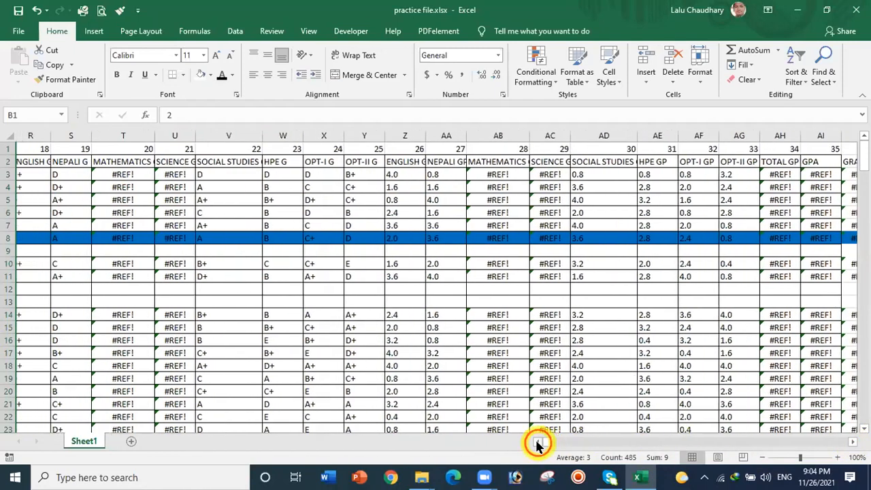
scroll(538, 444, left, 6)
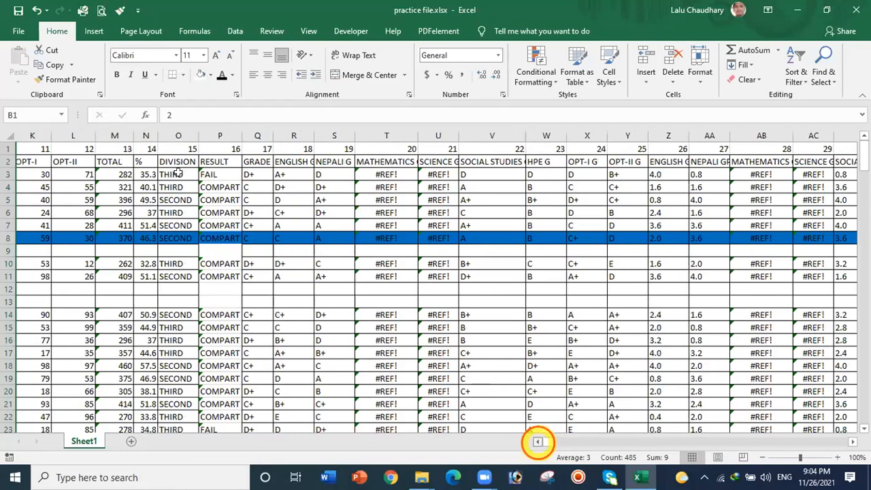
scroll(226, 167, left, 9)
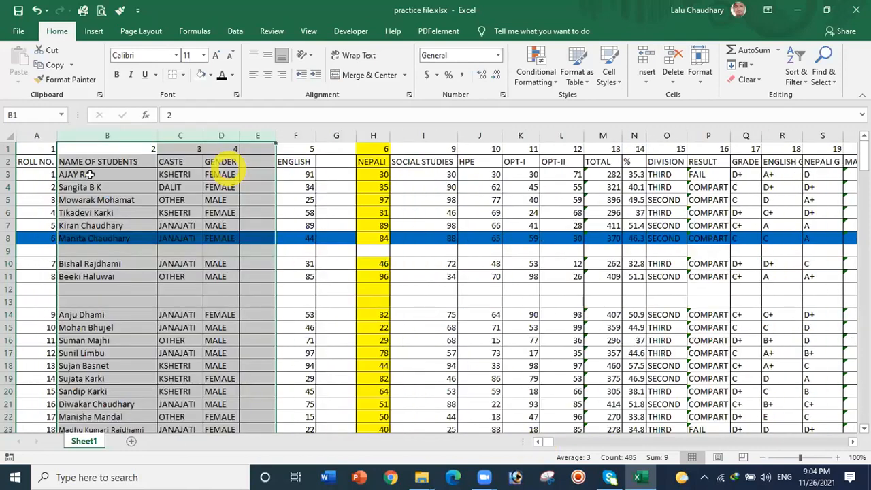
click(290, 174)
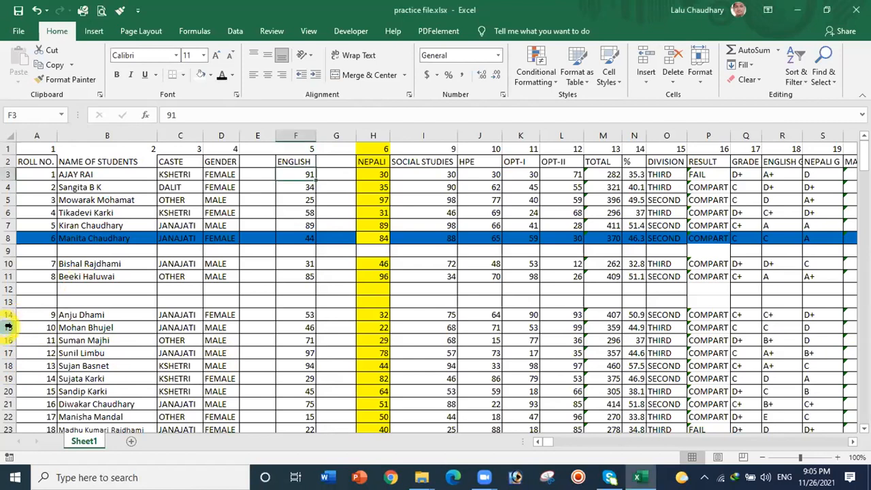
Hide rows 15 to 17, the students with roll numbers 10 to 12.
drag(8, 327, 5, 348)
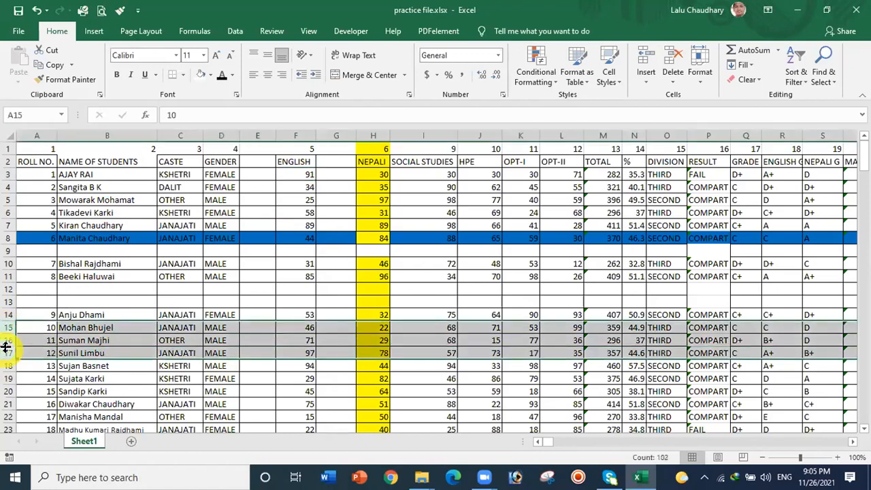
right_click(6, 348)
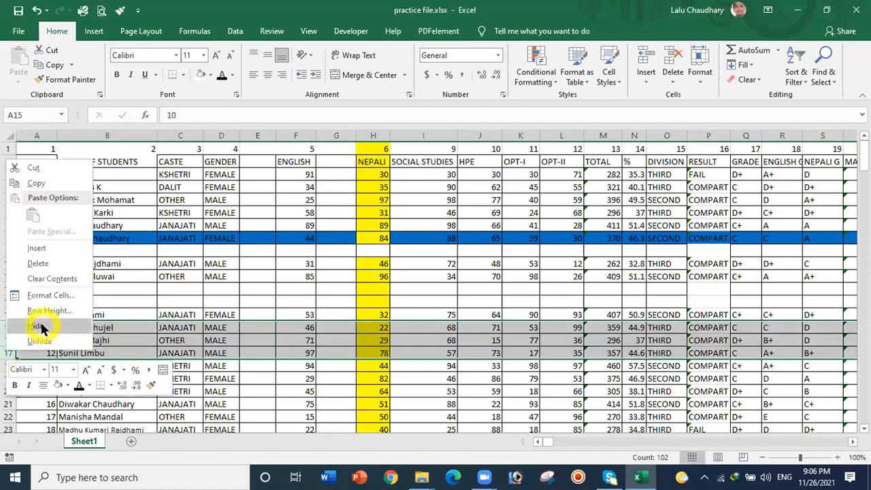
click(41, 329)
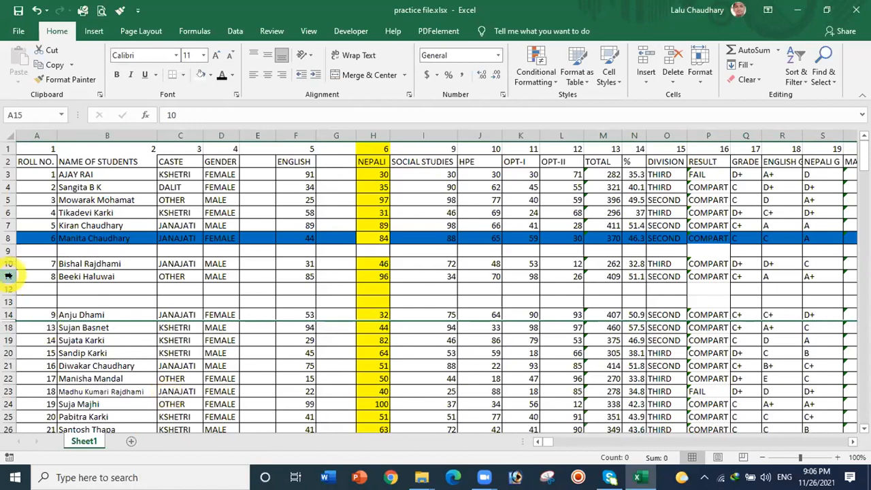
Unhide rows 15 to 17 by selecting the rows around them, and finish on empty cell E23.
double_click(9, 314)
click(267, 429)
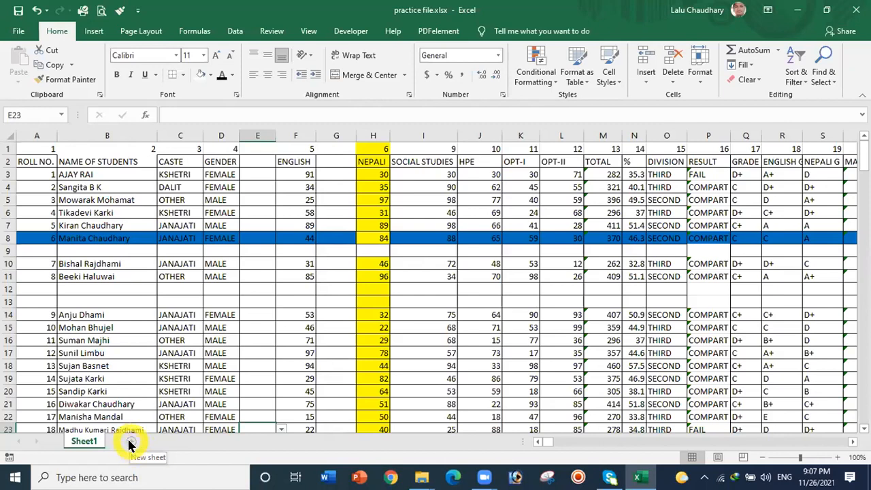
Add four blank worksheets after Sheet1.
click(131, 444)
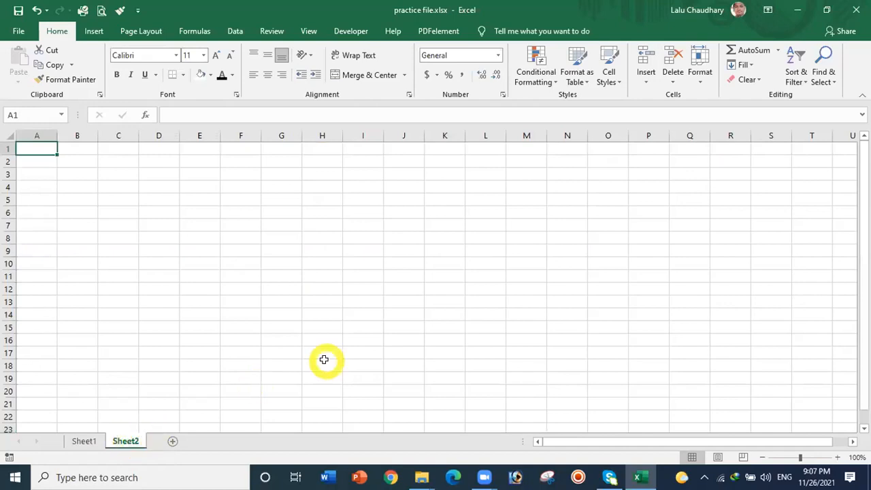
click(172, 443)
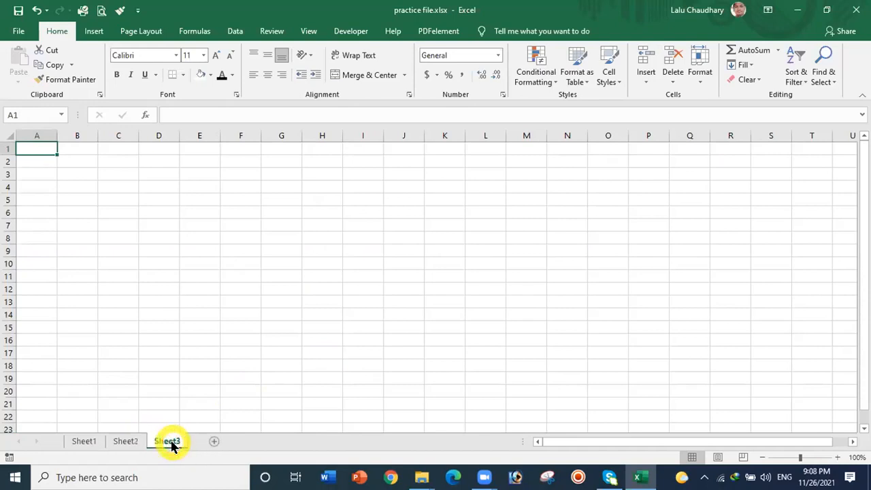
click(214, 442)
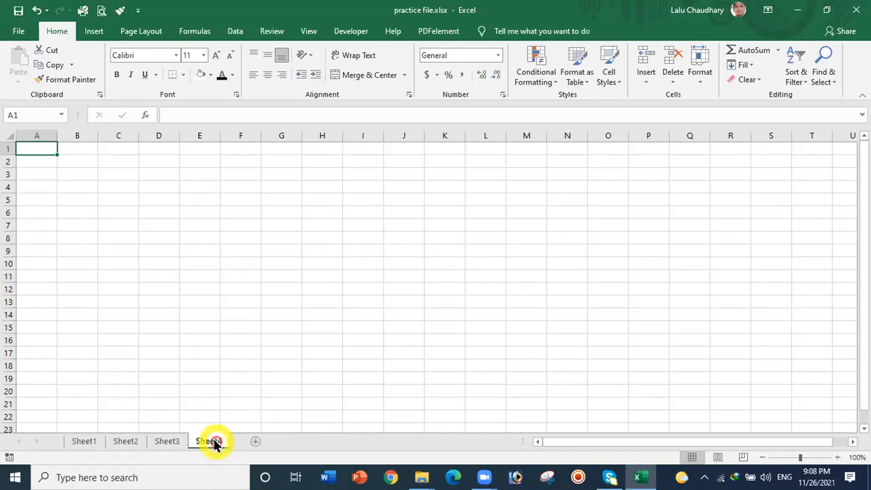
click(252, 442)
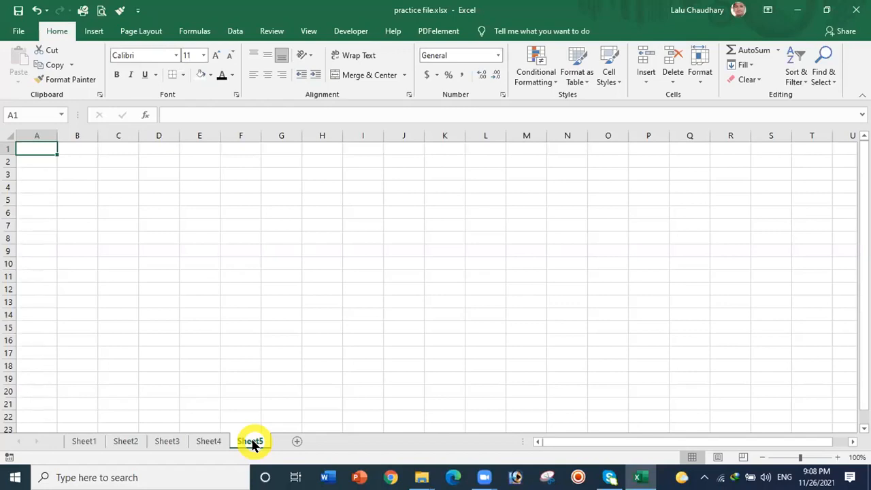
Return to Sheet1 and show it in Page Break Preview, zoomed out to 33%.
click(77, 439)
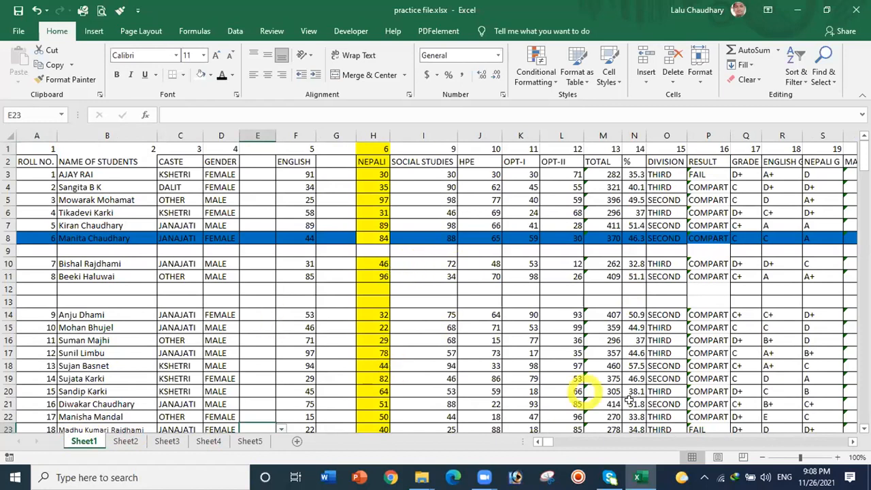
click(744, 458)
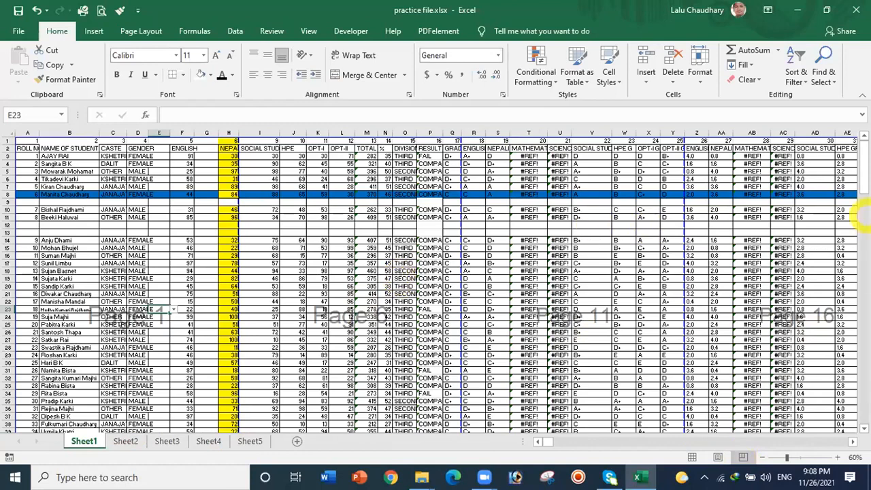
drag(787, 458, 776, 456)
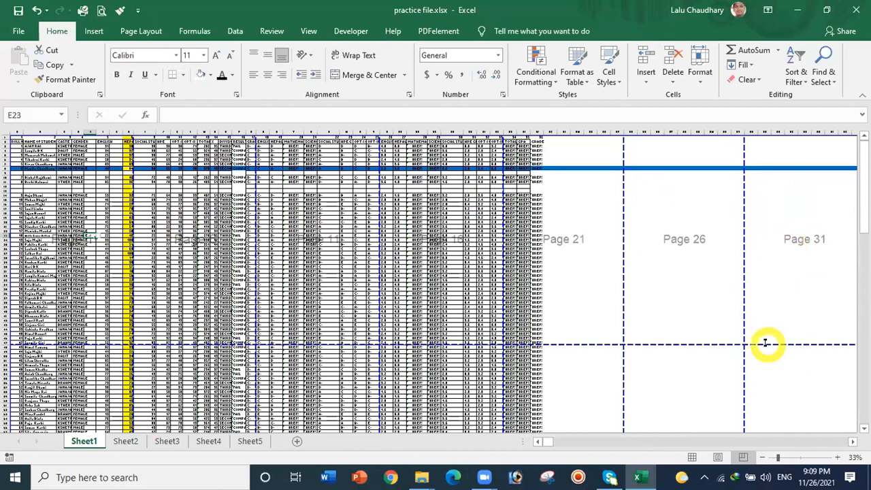
Examine the page breaks down to the summary tables and across the empty pages beyond the data, and return to Normal view.
drag(863, 214, 860, 383)
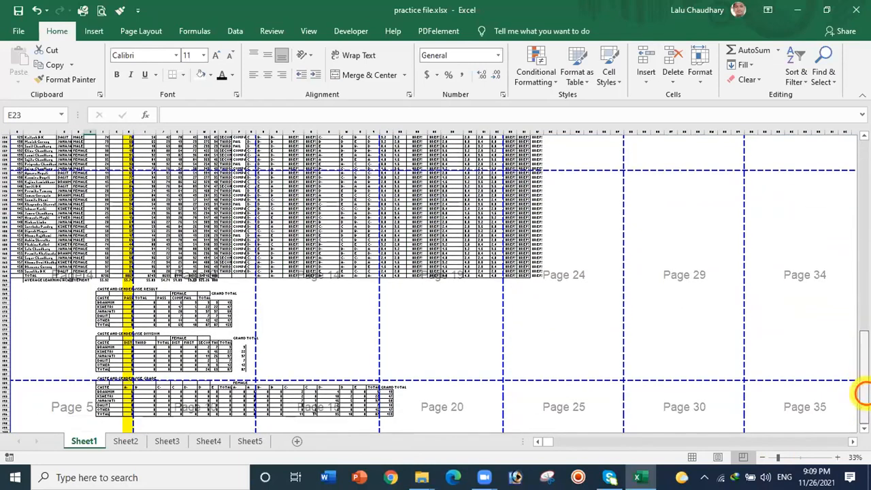
click(865, 428)
click(853, 441)
click(853, 441)
click(853, 441)
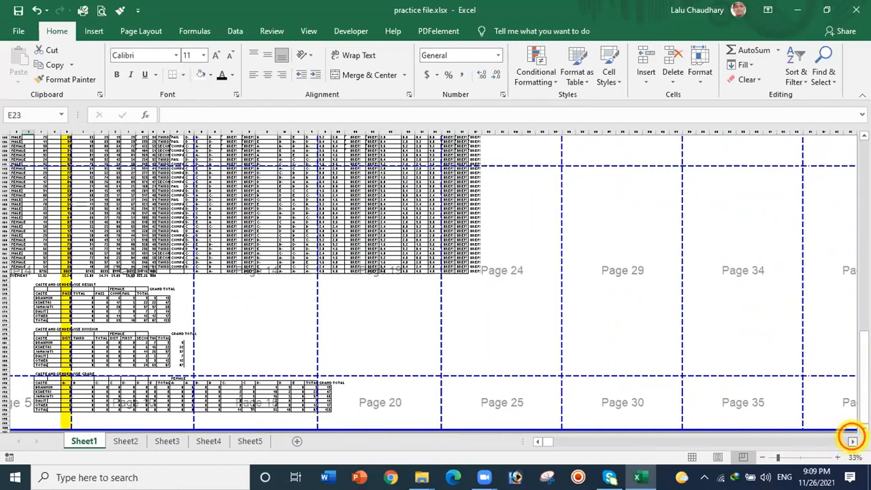
click(853, 441)
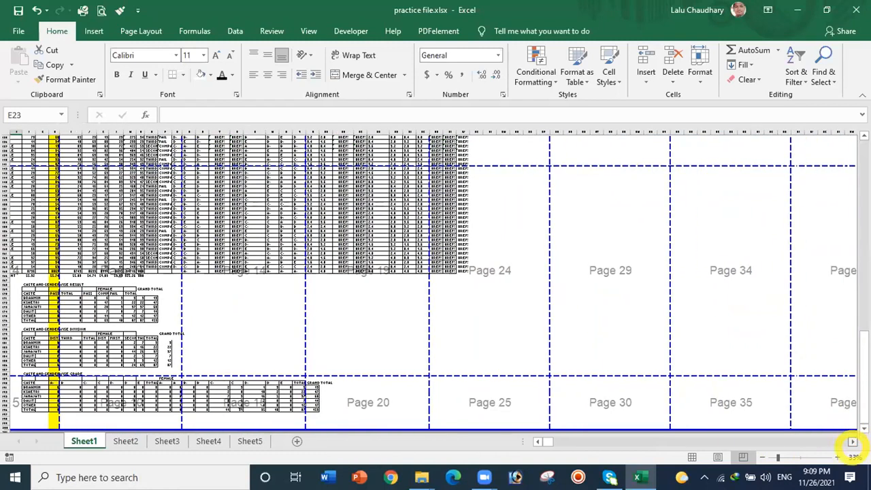
click(853, 441)
click(853, 441)
click(853, 441)
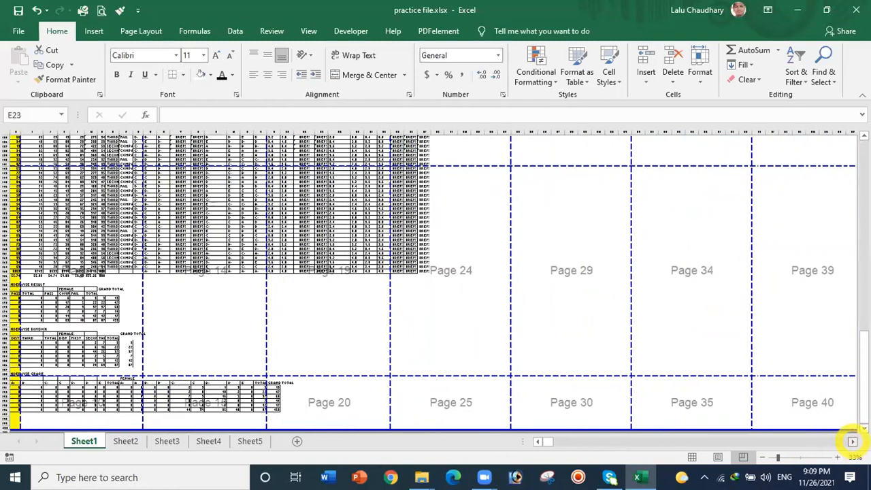
click(854, 441)
click(853, 441)
click(853, 441)
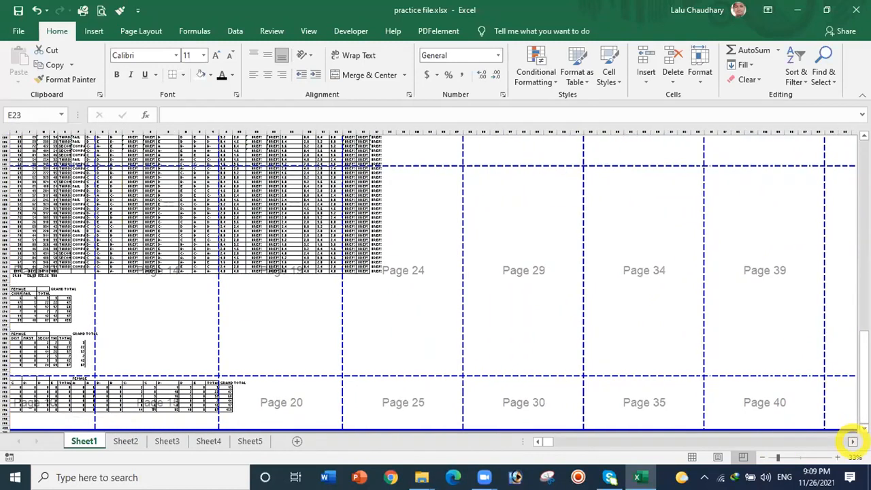
click(853, 441)
click(853, 441)
click(853, 441)
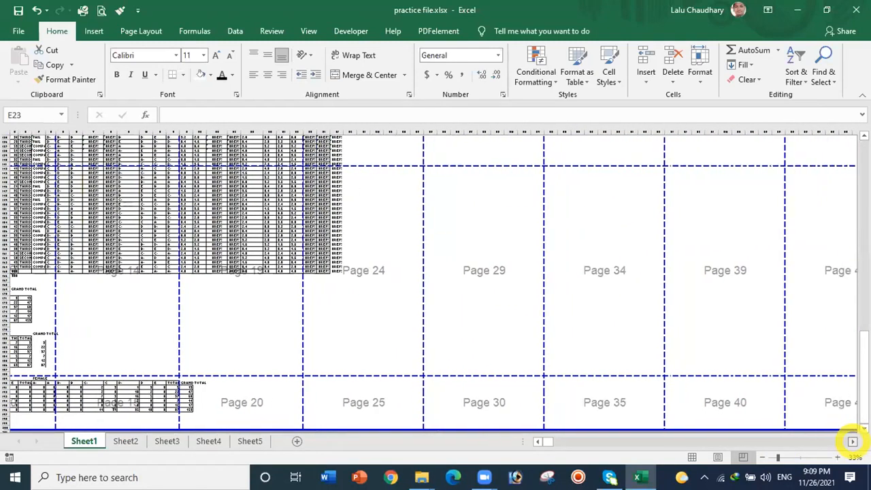
click(853, 442)
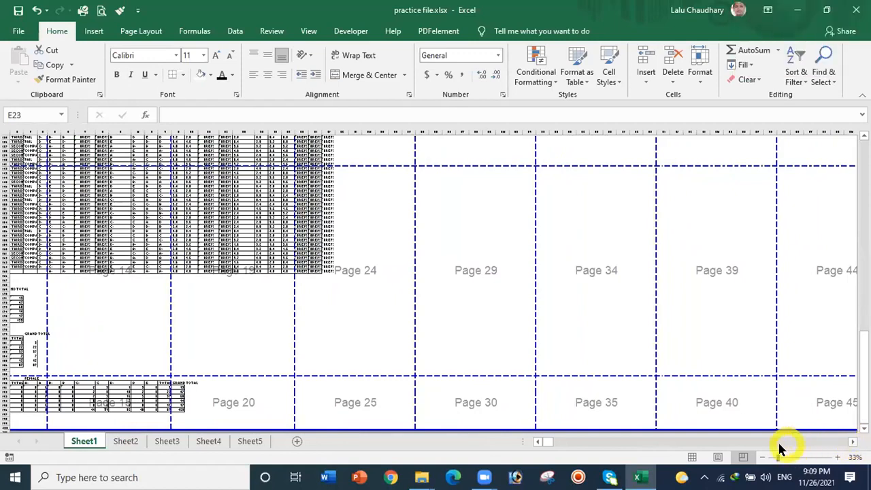
click(689, 458)
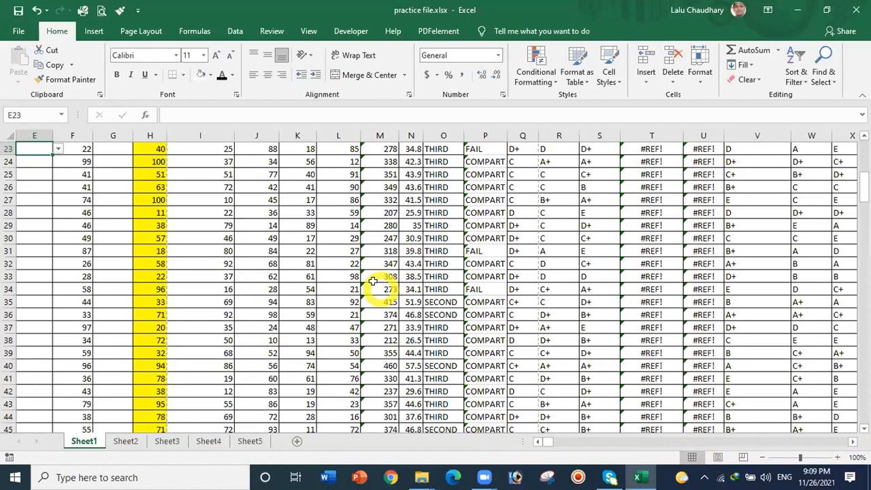
click(138, 32)
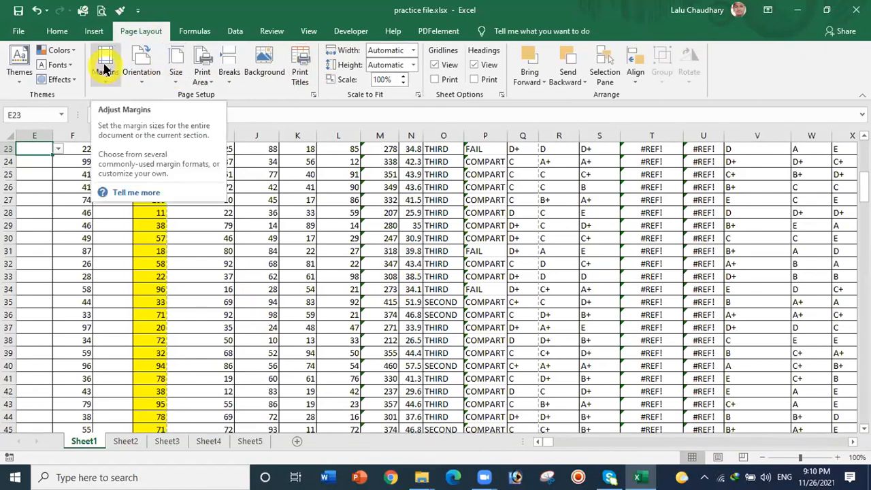
click(57, 31)
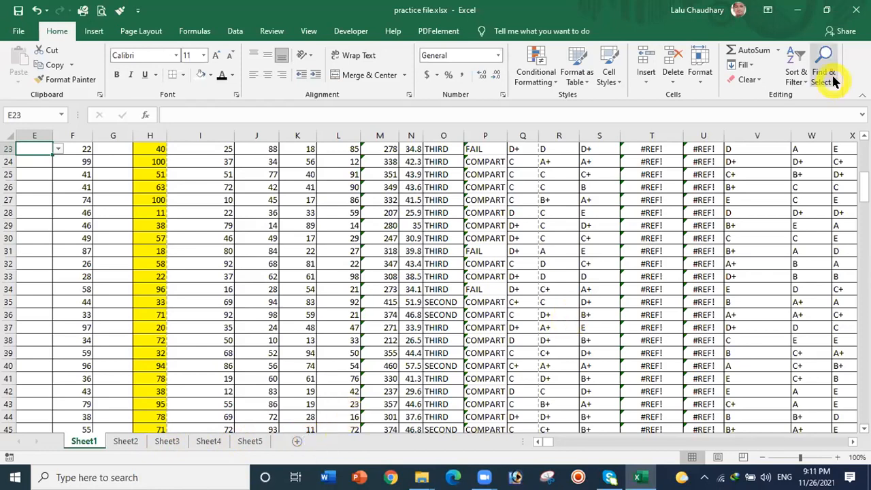
click(857, 10)
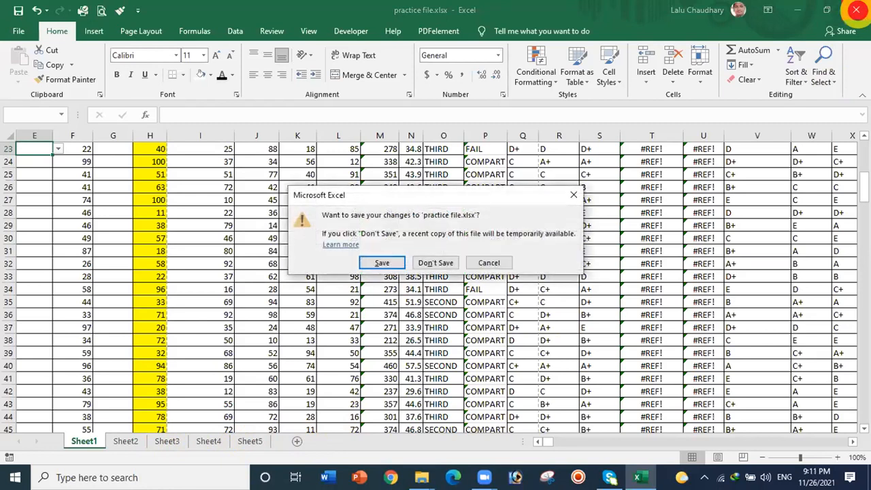
click(574, 195)
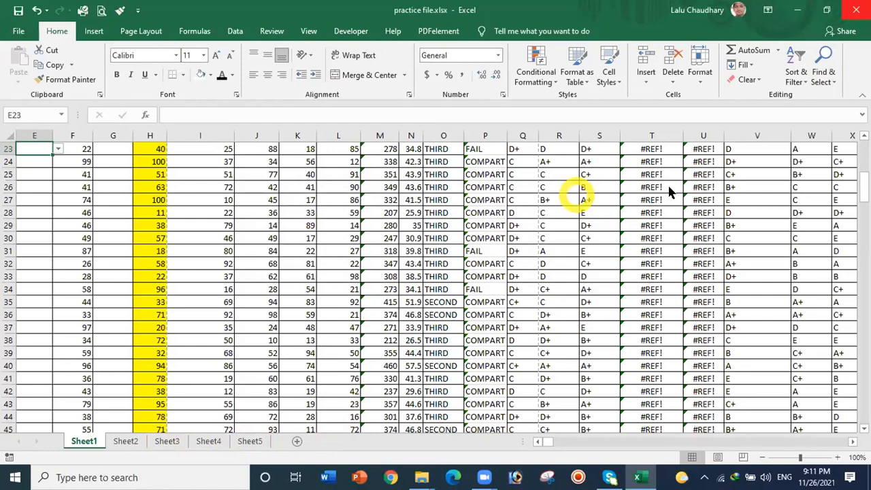
click(621, 240)
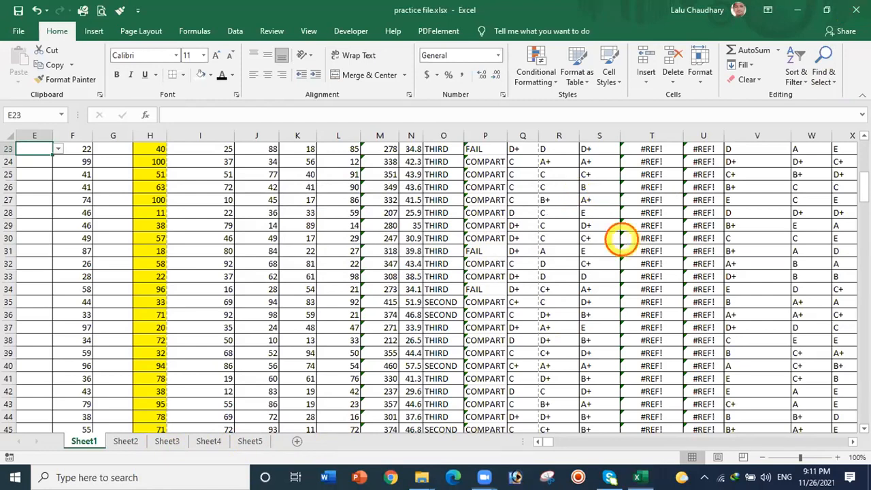
Close practice file.xlsx without saving the changes.
click(857, 11)
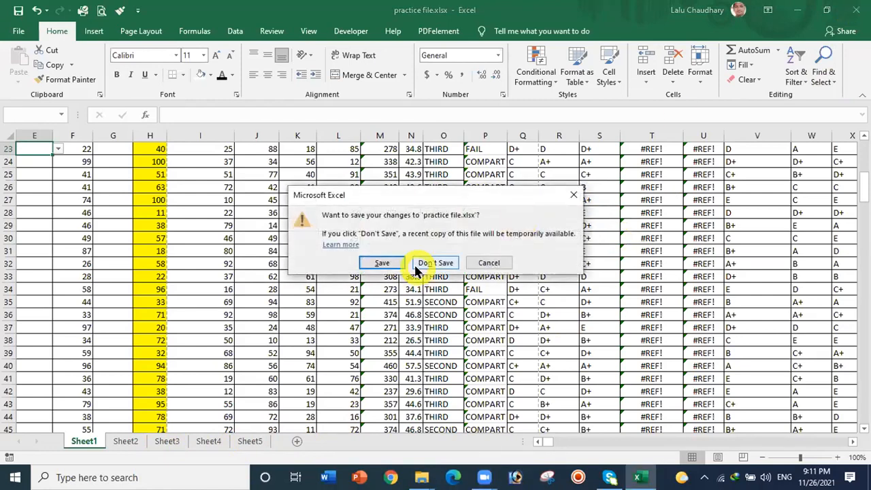
click(427, 264)
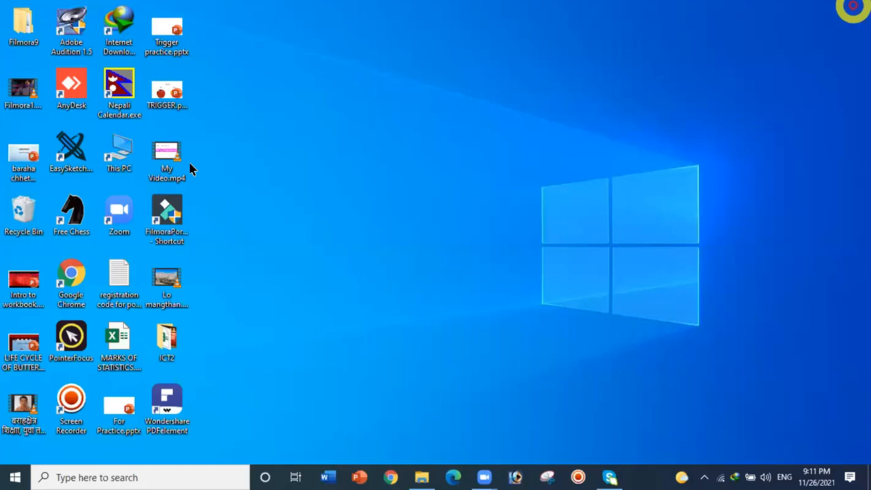
Switch to File Explorer and open the EXCEL FILES folder on Local Disk (E:).
double_click(121, 162)
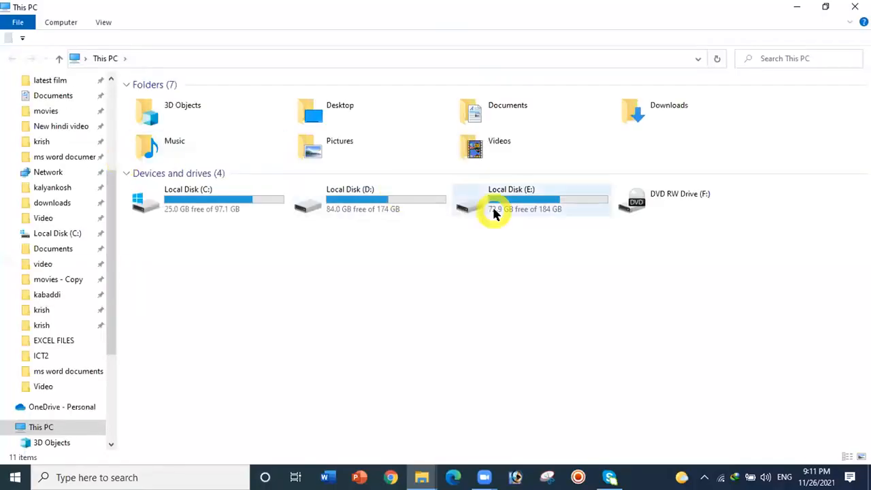
double_click(495, 213)
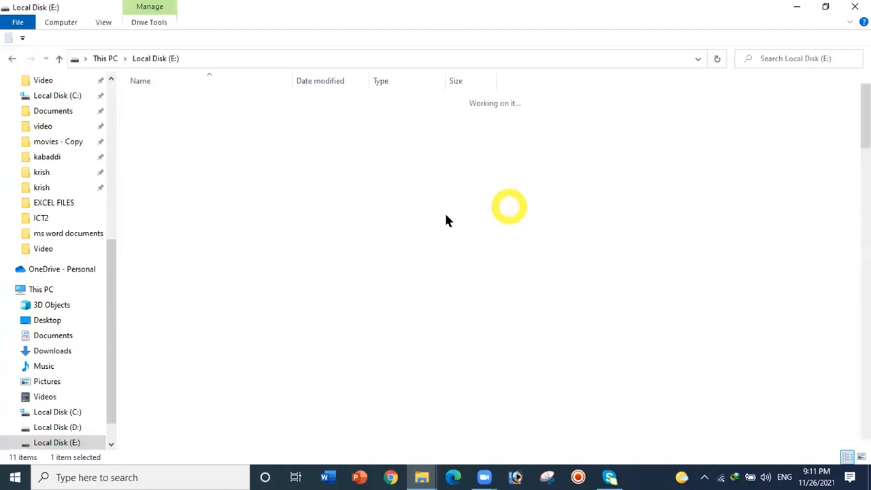
click(181, 220)
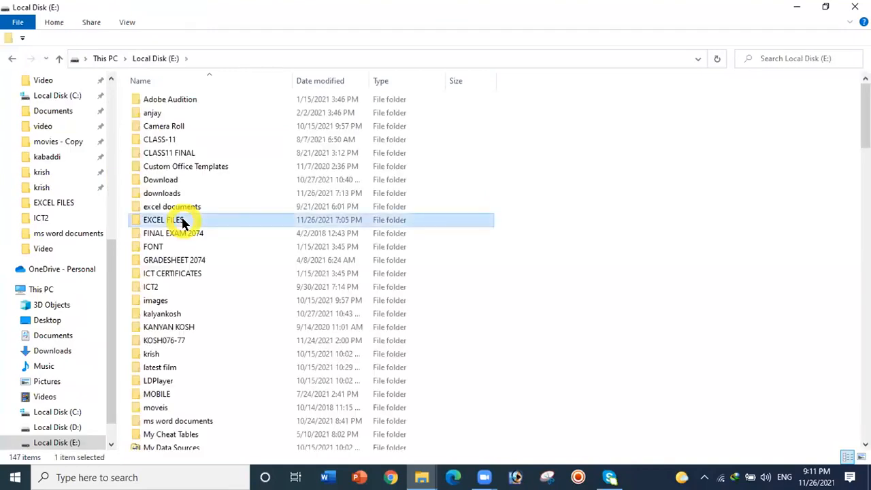
click(182, 223)
double_click(183, 223)
click(557, 309)
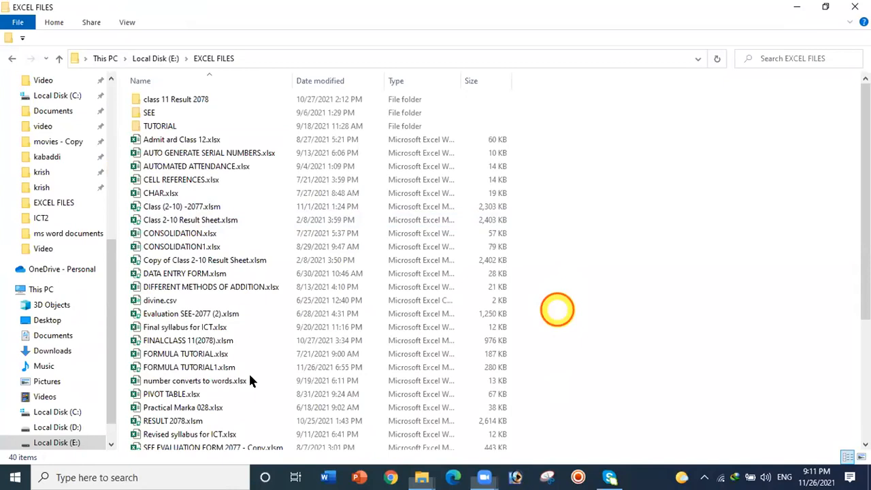
Open the workbook FORMULA TUTORIAL1.xlsm in Excel and dismiss its welcome message.
click(174, 367)
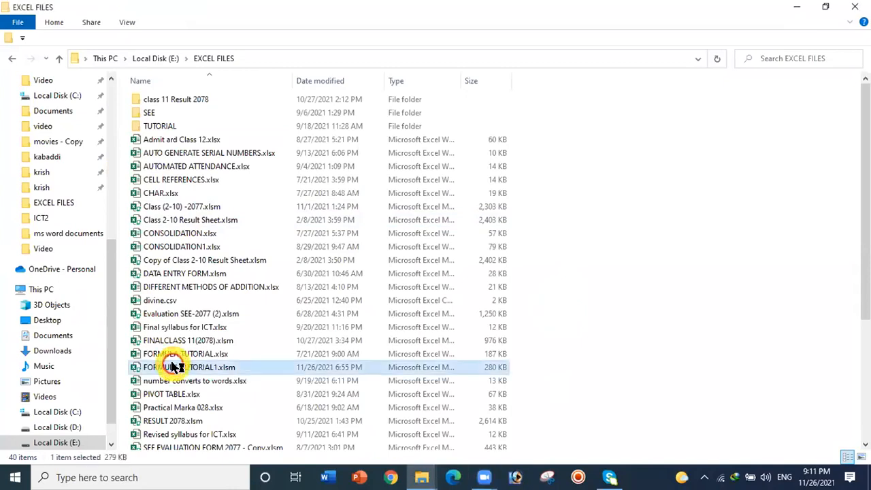
double_click(175, 367)
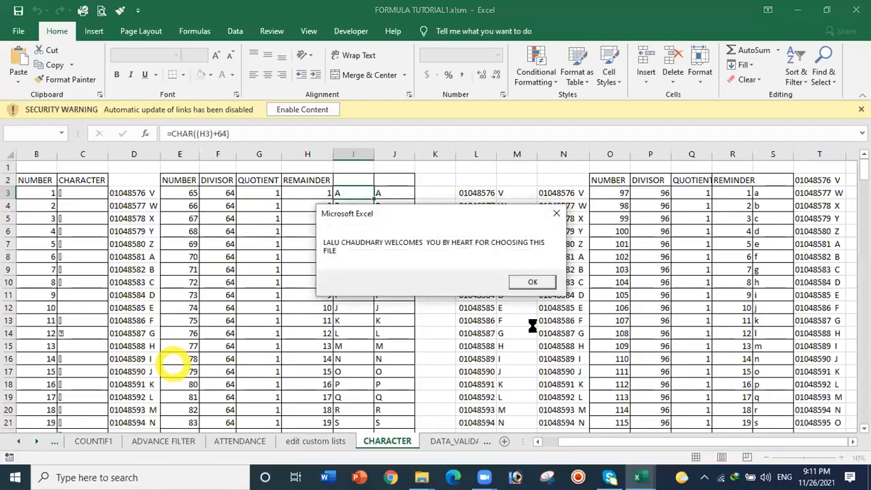
click(535, 283)
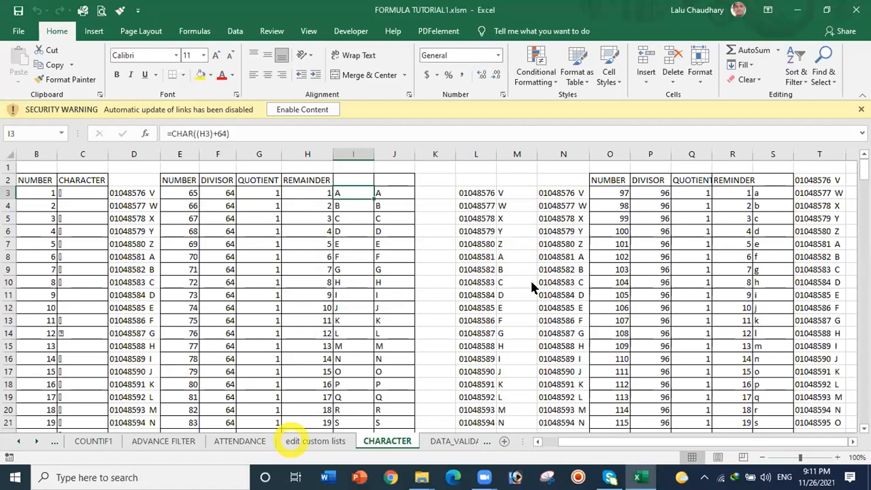
Look through the COUNTIF1, ADVANCE FILTER, ATTENDANCE and edit custom lists sheets, and return to the CHARACTER sheet.
click(87, 441)
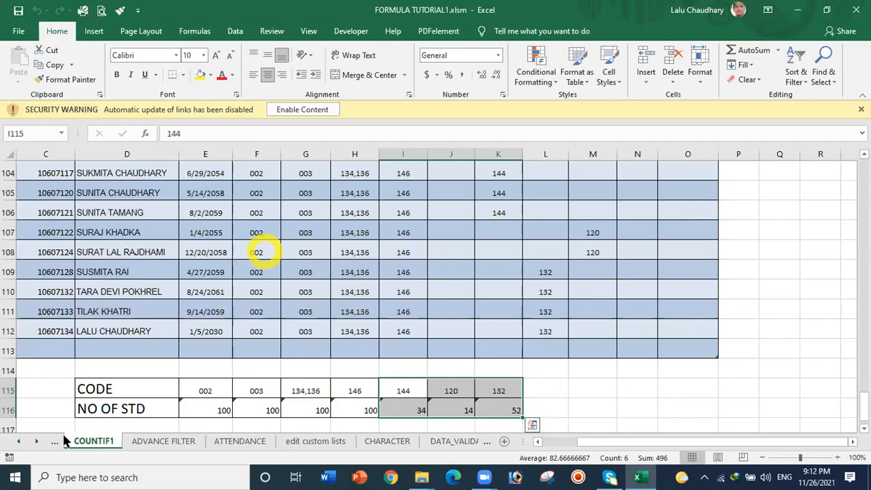
click(173, 444)
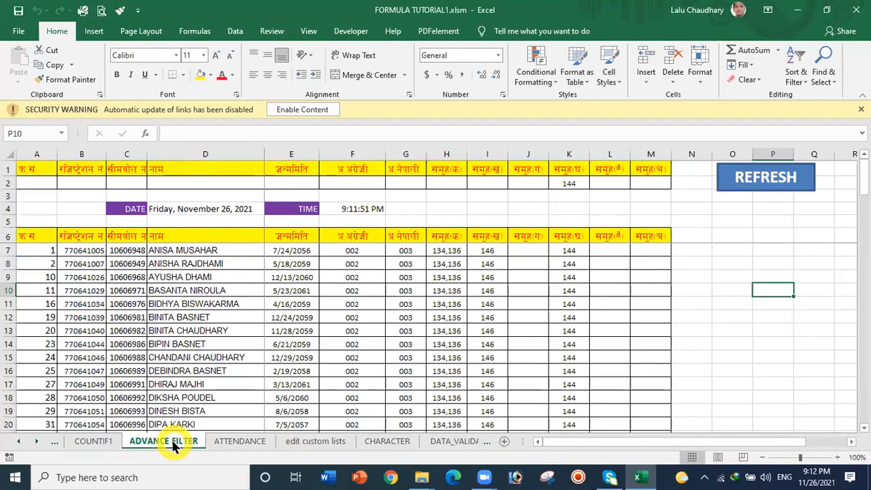
click(225, 446)
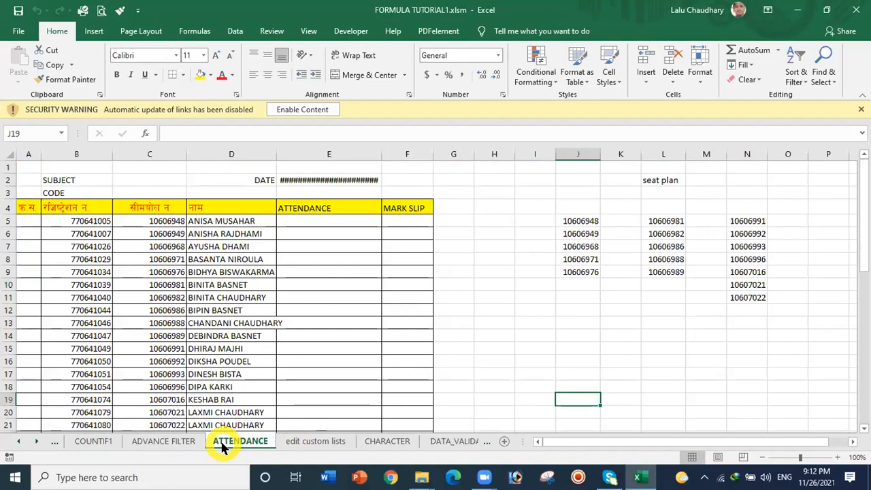
click(315, 441)
click(387, 441)
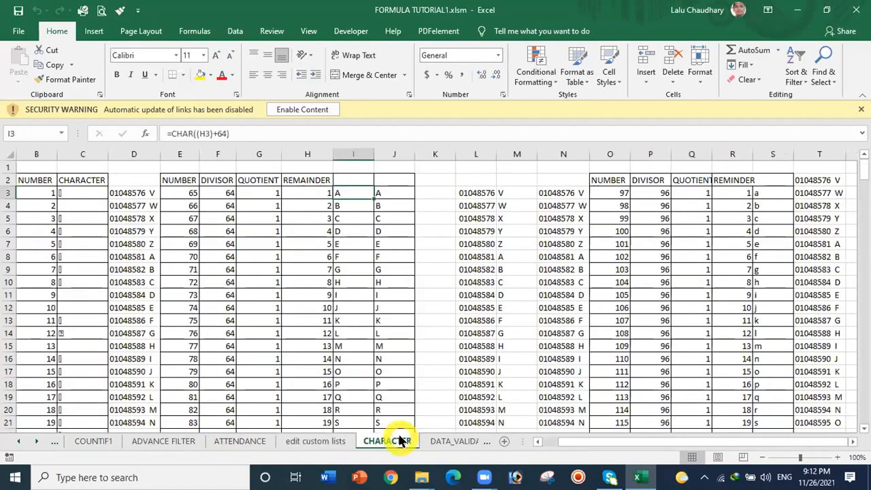
Save FORMULA TUTORIAL1.xlsm, close it and dismiss its thank-you message.
key(ctrl+s)
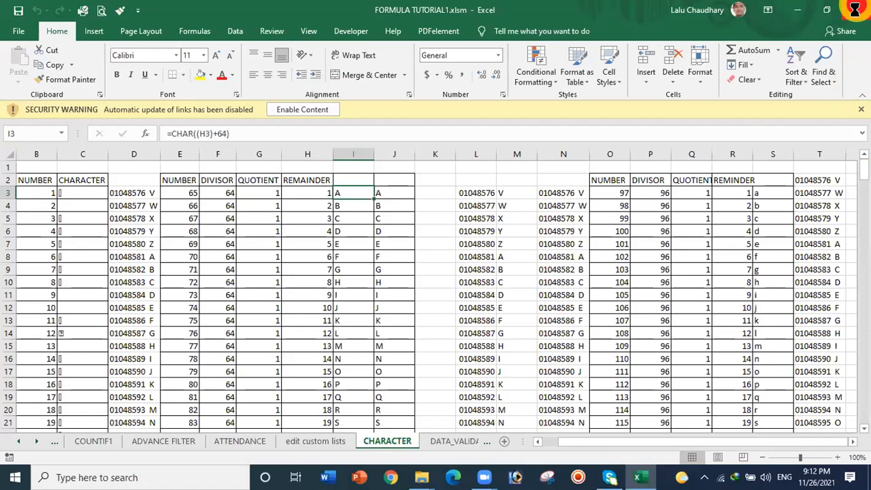
click(856, 10)
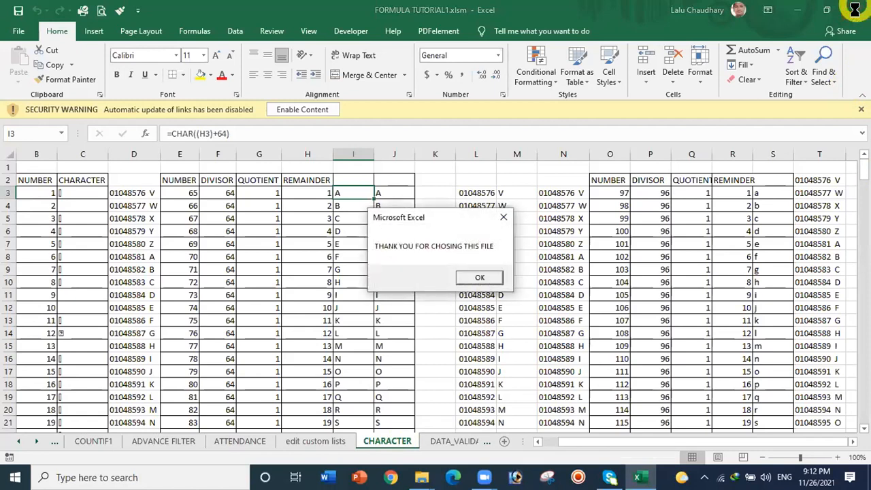
click(478, 278)
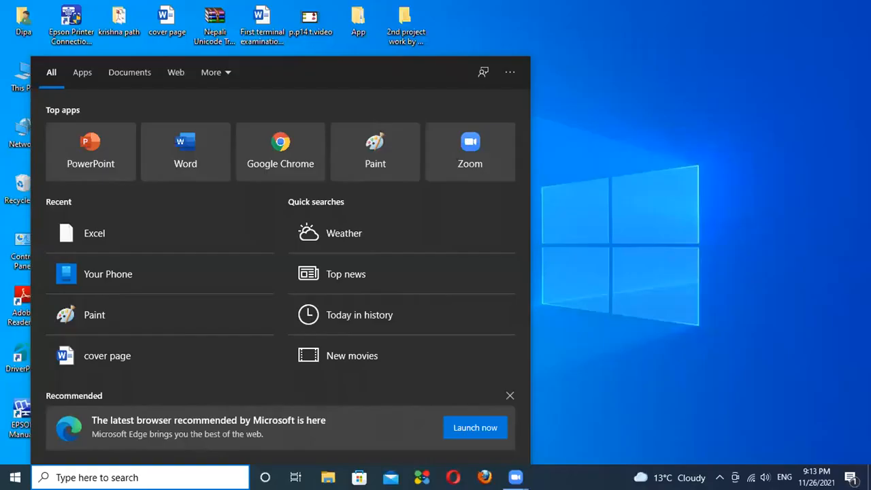
Search Windows for "excel" and open the file location of the Excel app.
text(excel)
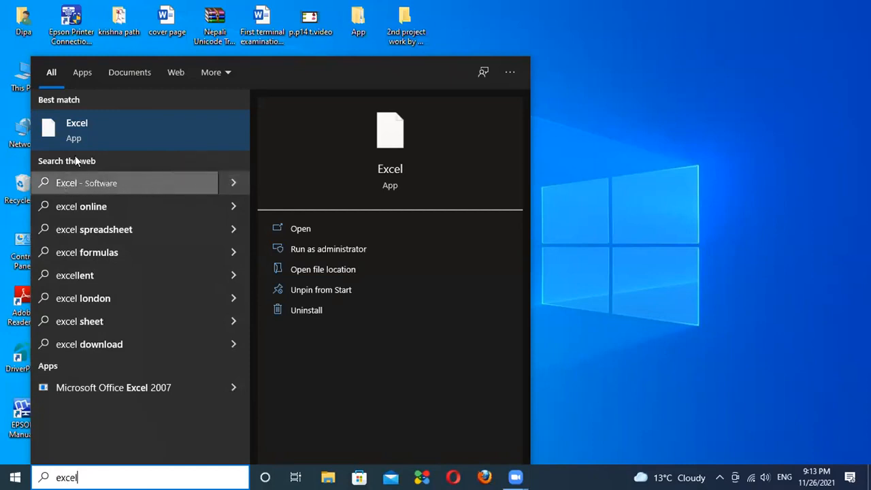
click(60, 125)
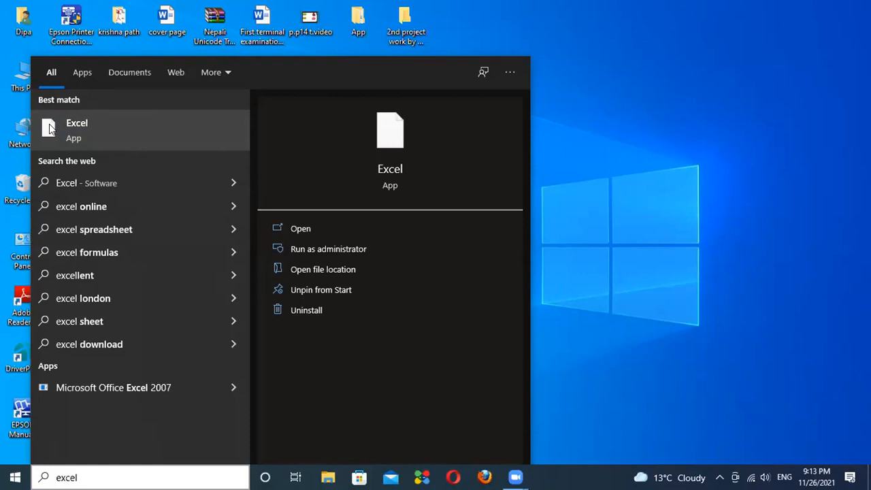
click(294, 269)
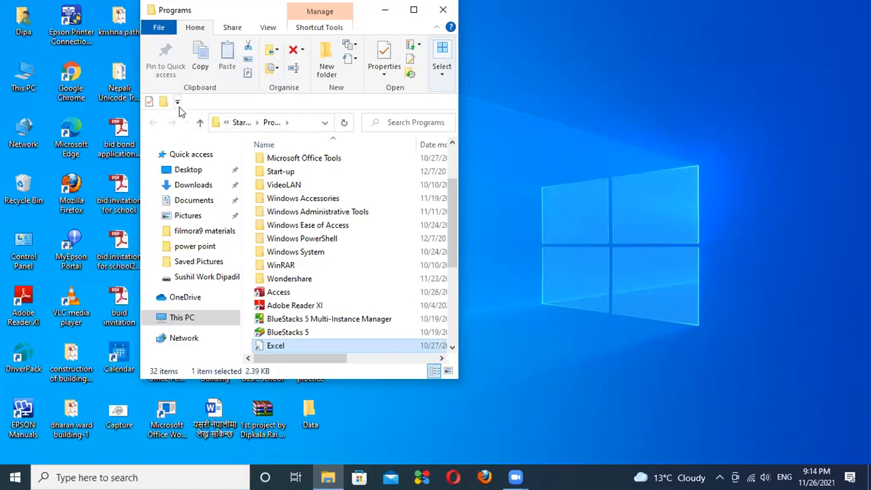
Open This PC in a maximized window and go to the Program Files (x86) folder on Local Disk (C:).
double_click(24, 80)
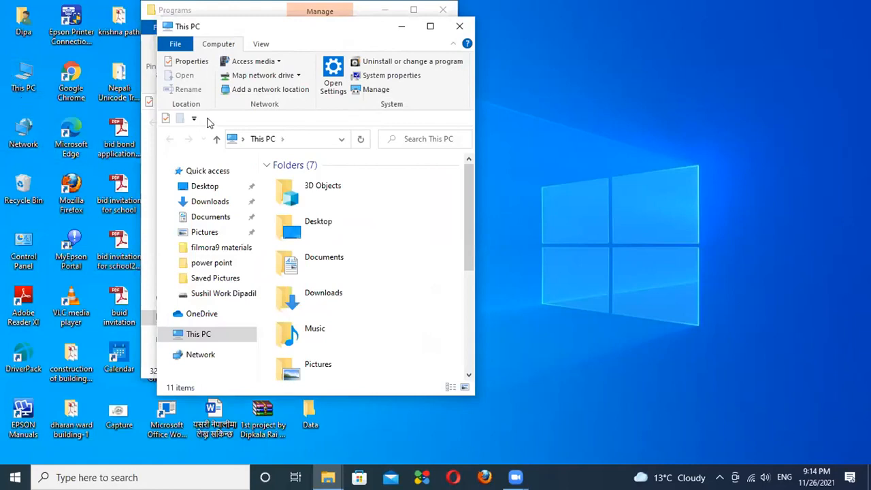
click(429, 27)
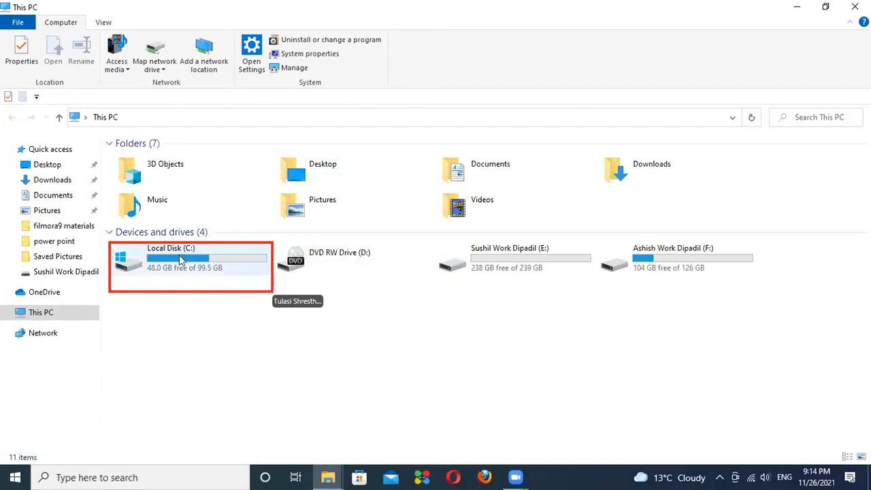
click(160, 252)
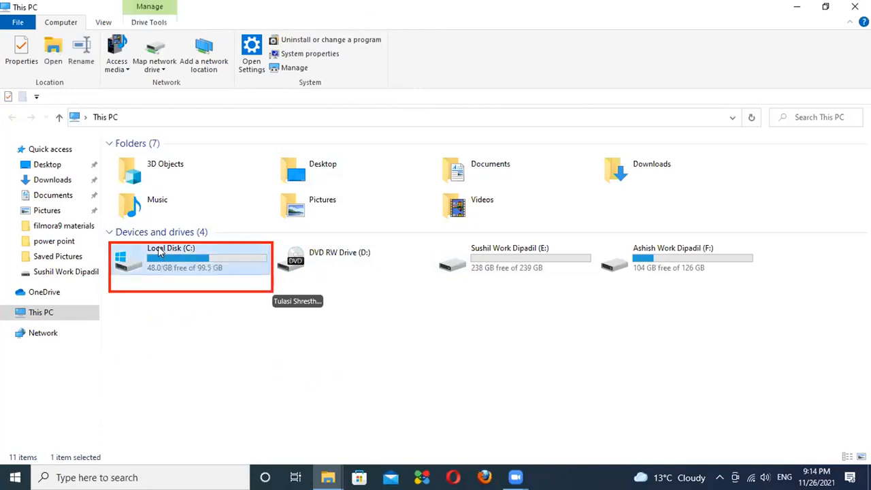
double_click(160, 252)
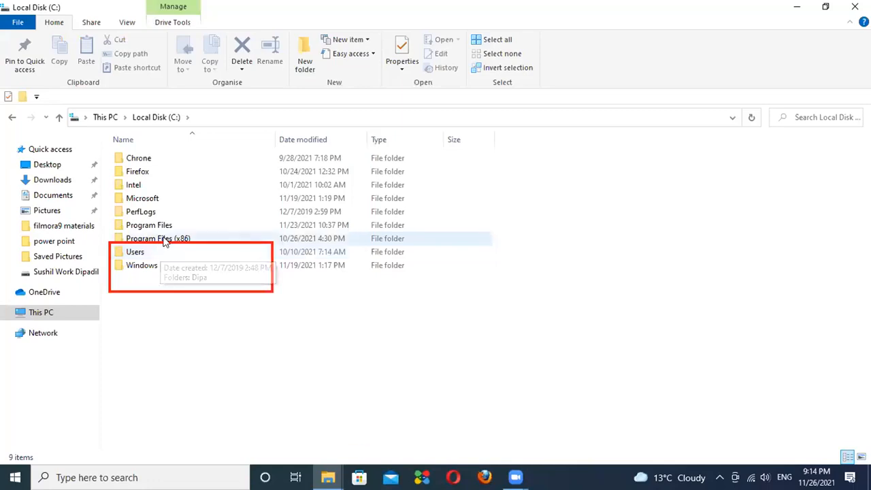
double_click(164, 242)
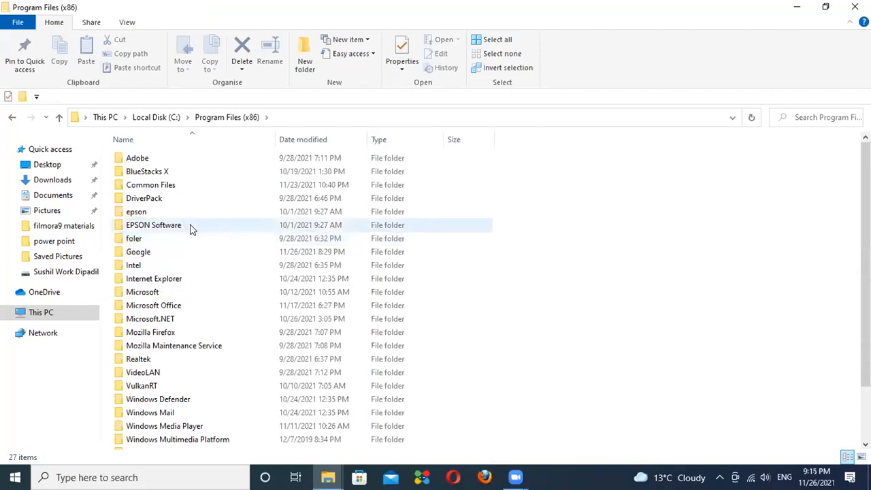
Open the Office16 folder inside Microsoft Office to look for the Excel program file.
click(174, 310)
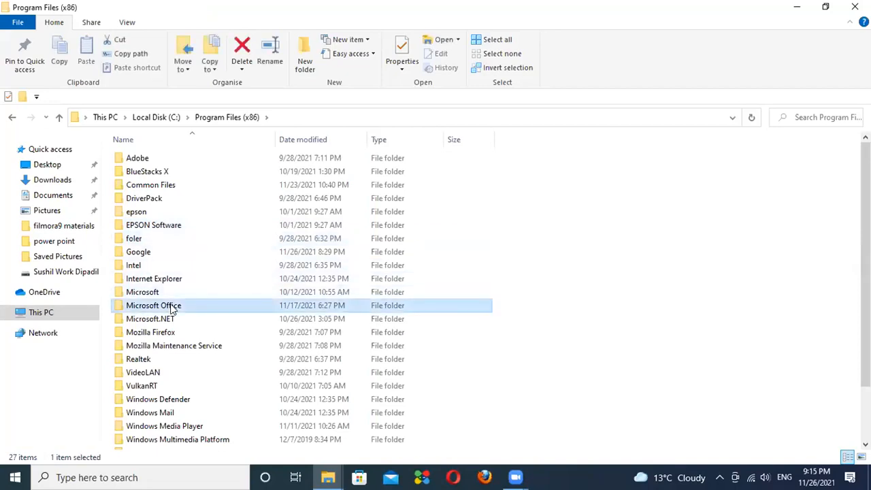
double_click(172, 308)
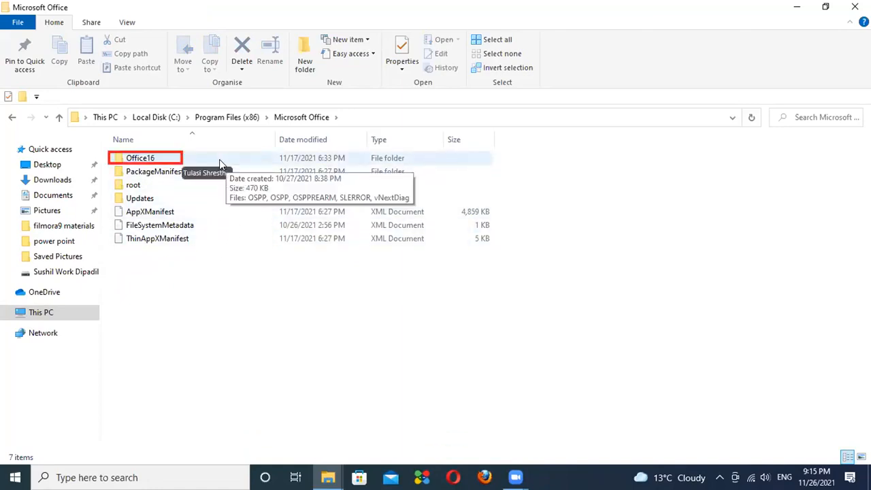
click(155, 159)
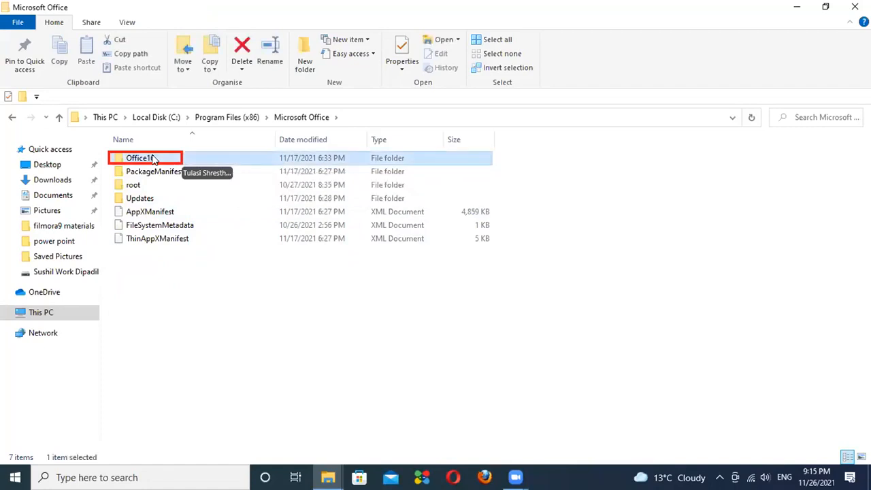
double_click(155, 160)
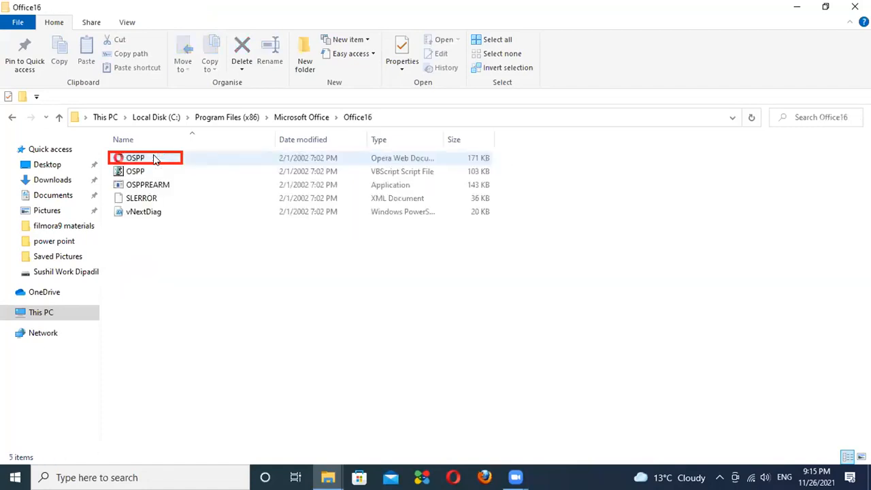
Check the Microsoft Office 15 folder under Program Files on Local Disk (C:), and close both File Explorer windows.
click(155, 117)
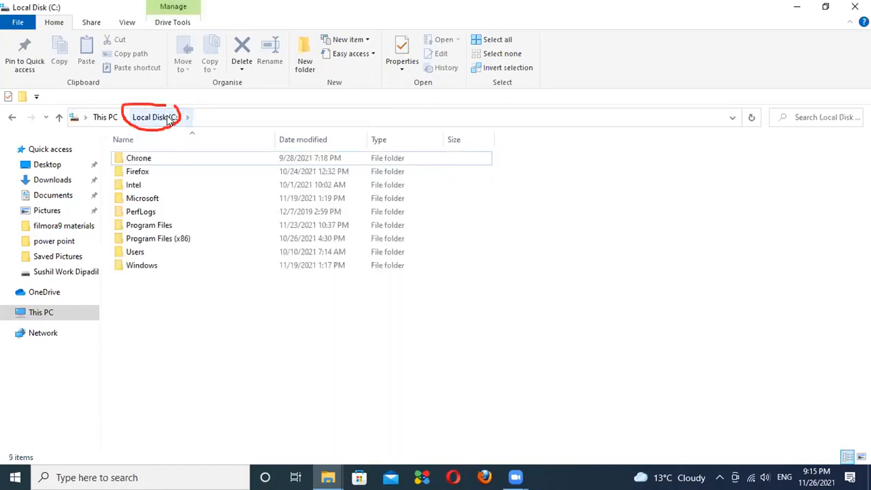
click(157, 229)
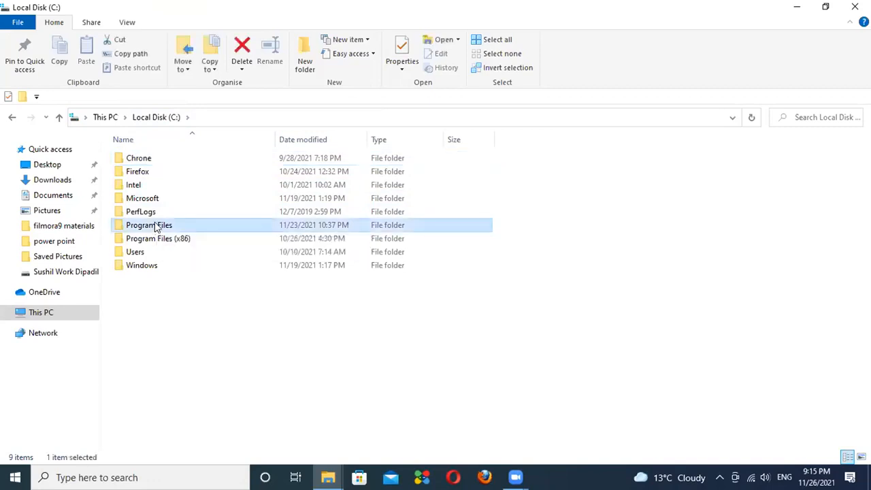
double_click(155, 227)
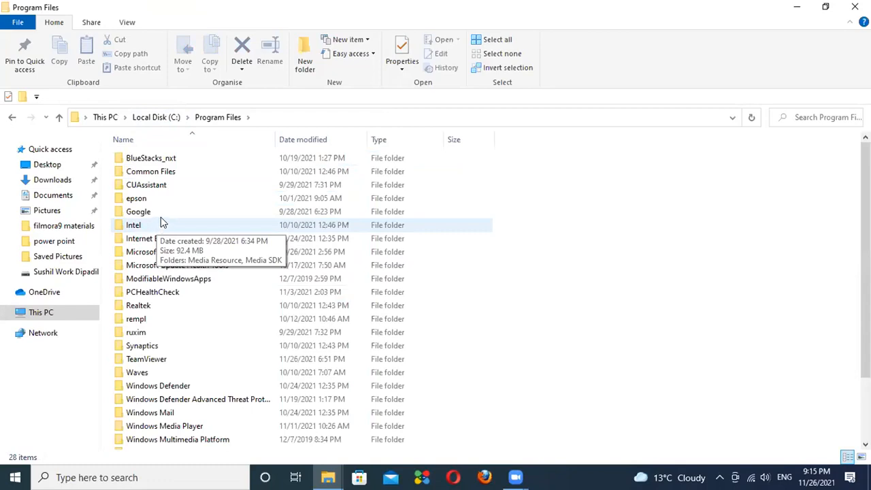
double_click(145, 252)
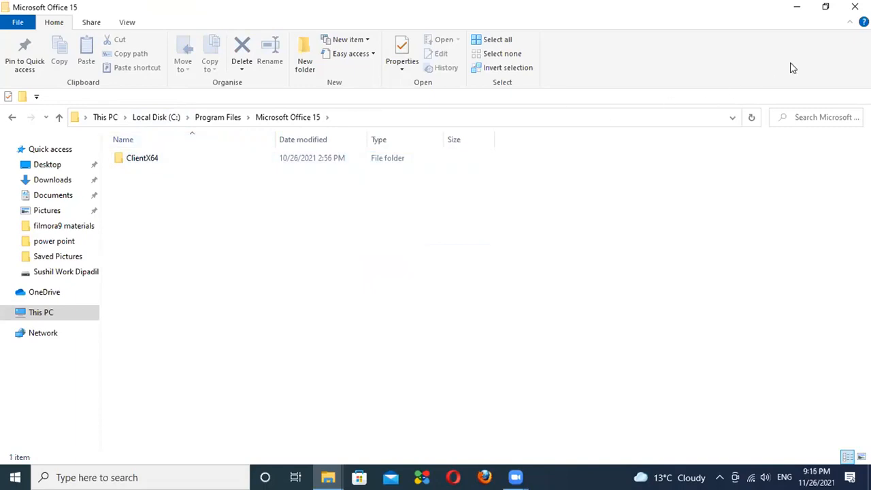
click(857, 7)
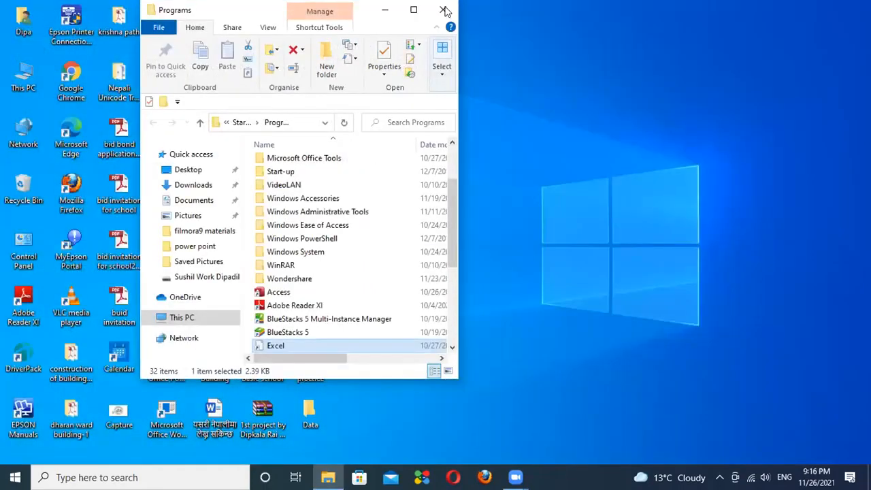
click(444, 11)
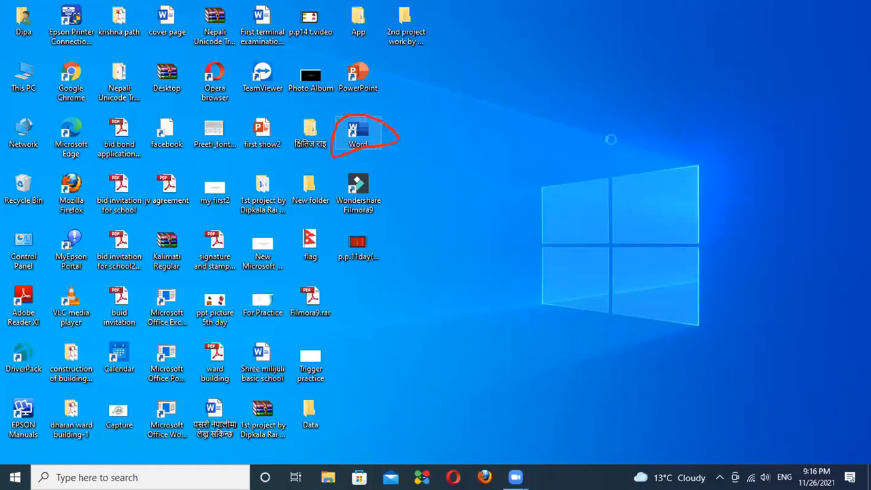
Open the file location of the desktop's PowerPoint shortcut and maximize the Office16 folder window.
right_click(356, 127)
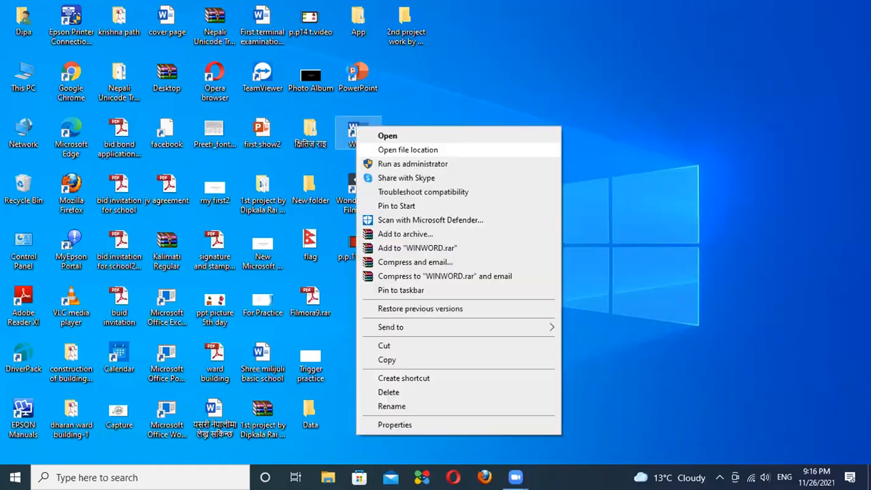
click(376, 97)
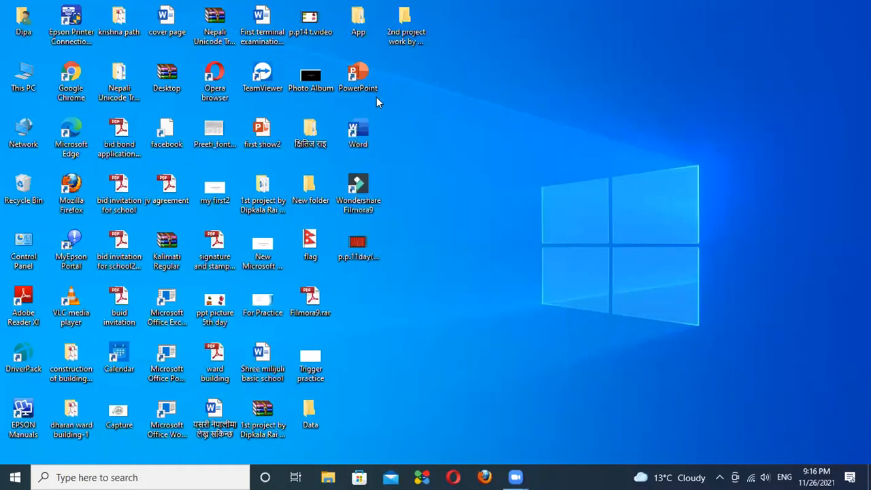
right_click(377, 96)
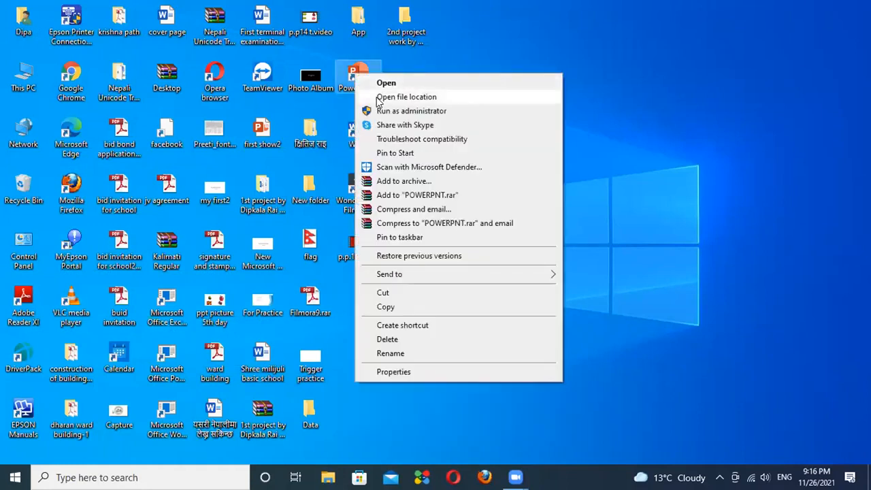
click(406, 96)
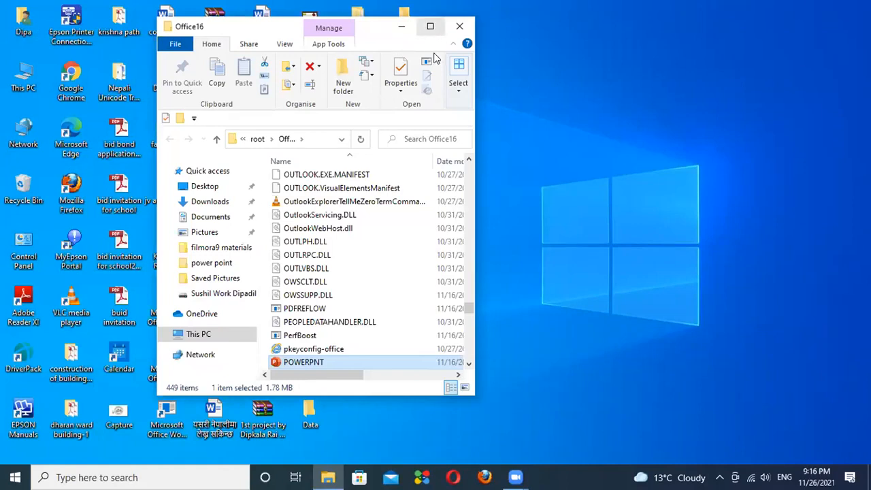
key(super+Up)
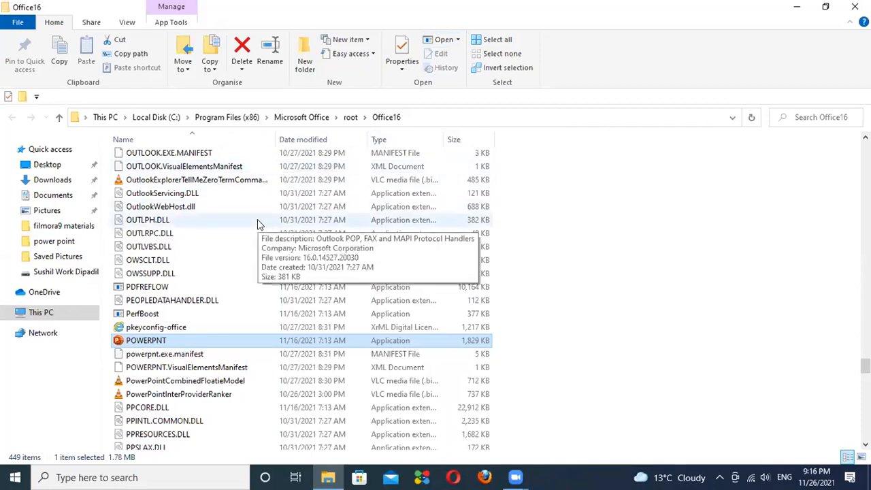
Find the EXCEL application in the Office16 folder and send it to the desktop as a shortcut.
text(excel)
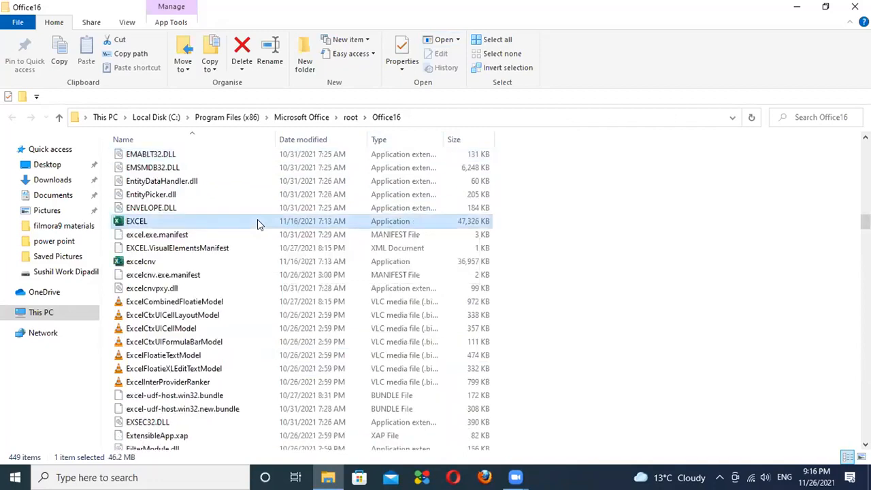
right_click(209, 222)
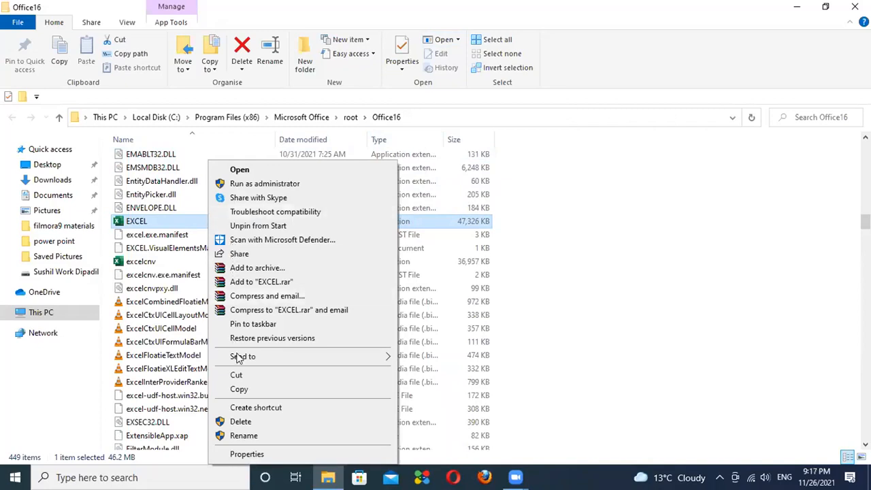
mouse_move(242, 356)
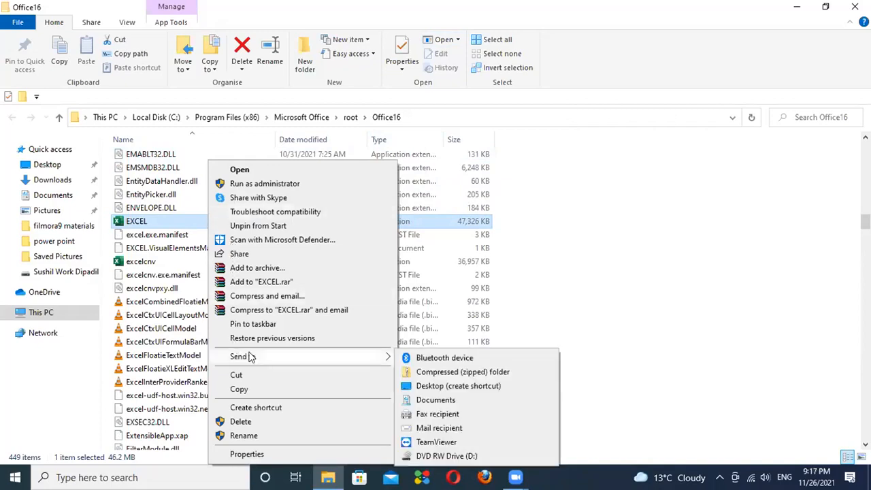
click(420, 387)
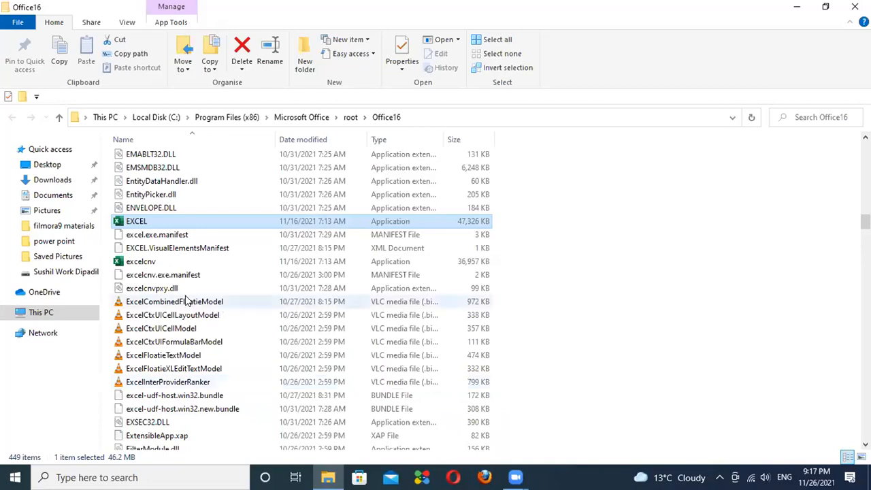
Pin the EXCEL application to the taskbar and close the Office16 folder window.
right_click(148, 221)
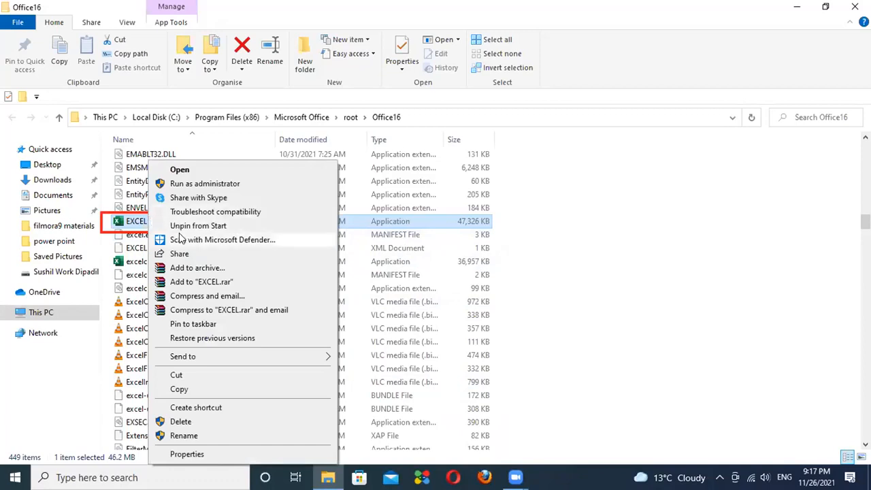
click(186, 325)
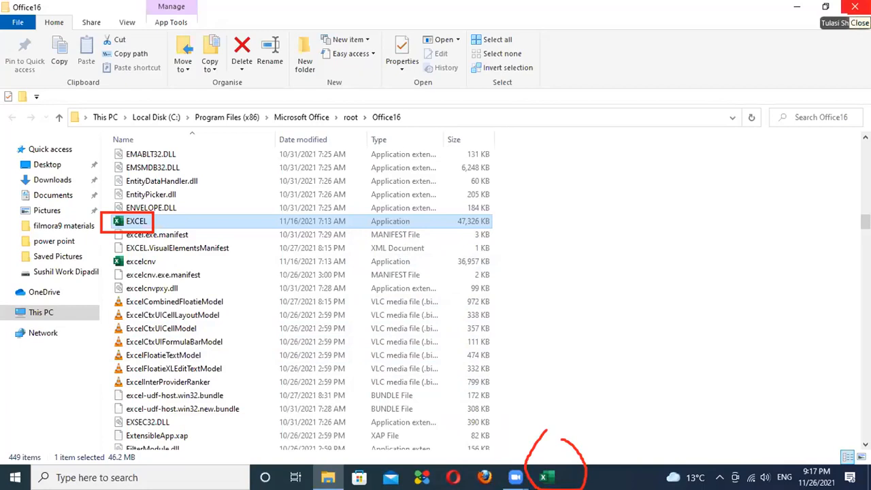
click(856, 7)
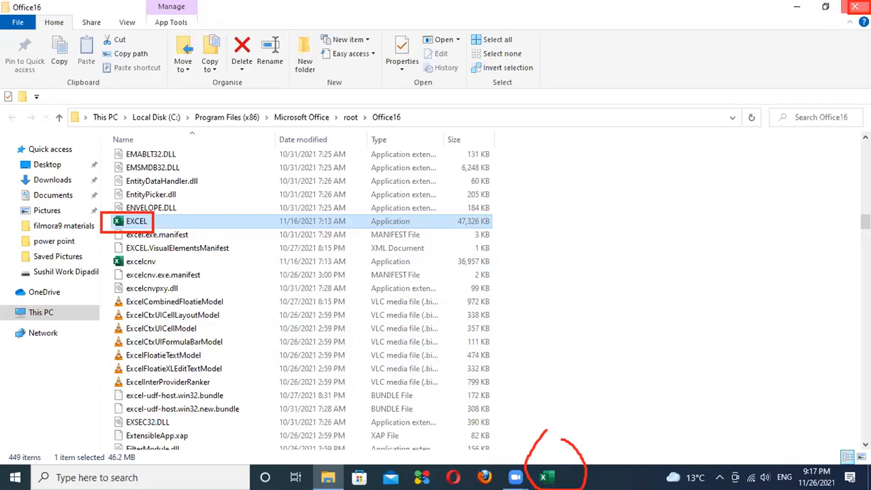